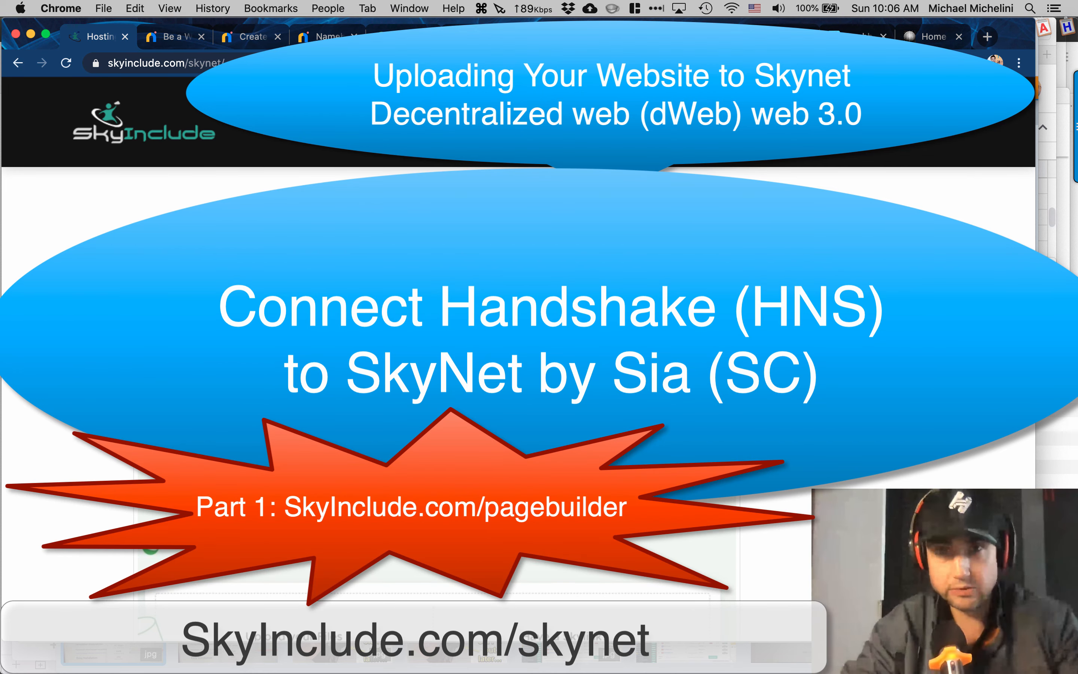
Read the Skynet guide down to the Namebase dLinks upload section and view the live whitecollar.hns.to page.
scroll(516, 356, "down", 5)
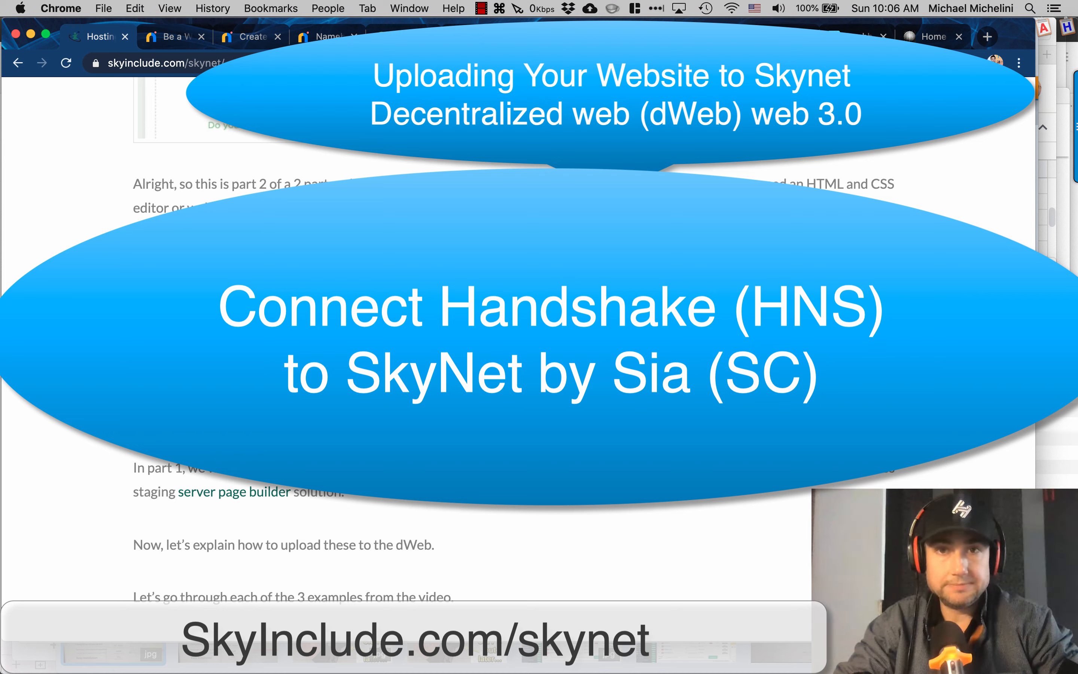
scroll(516, 356, "down", 10)
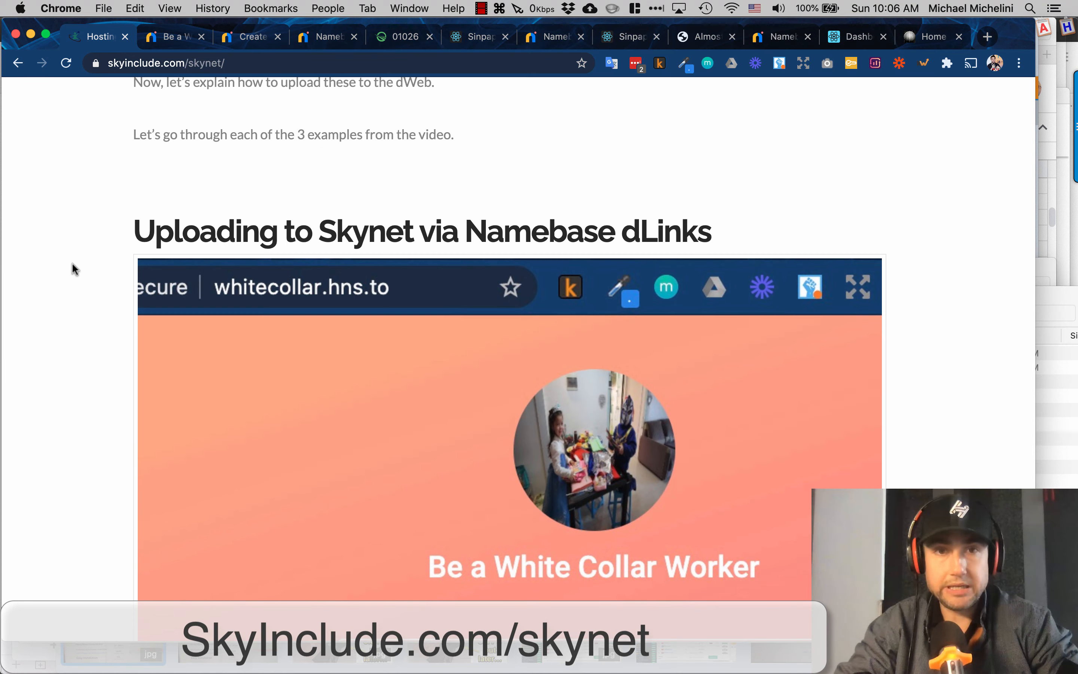
scroll(72, 262, "down", 1)
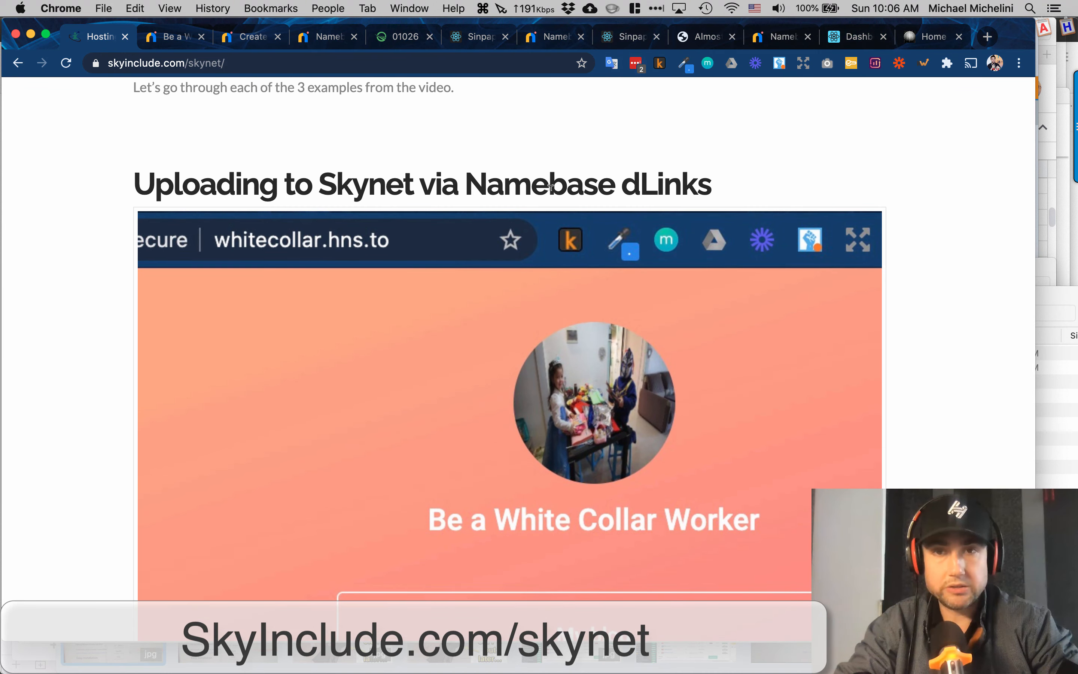
scroll(117, 282, "down", 3)
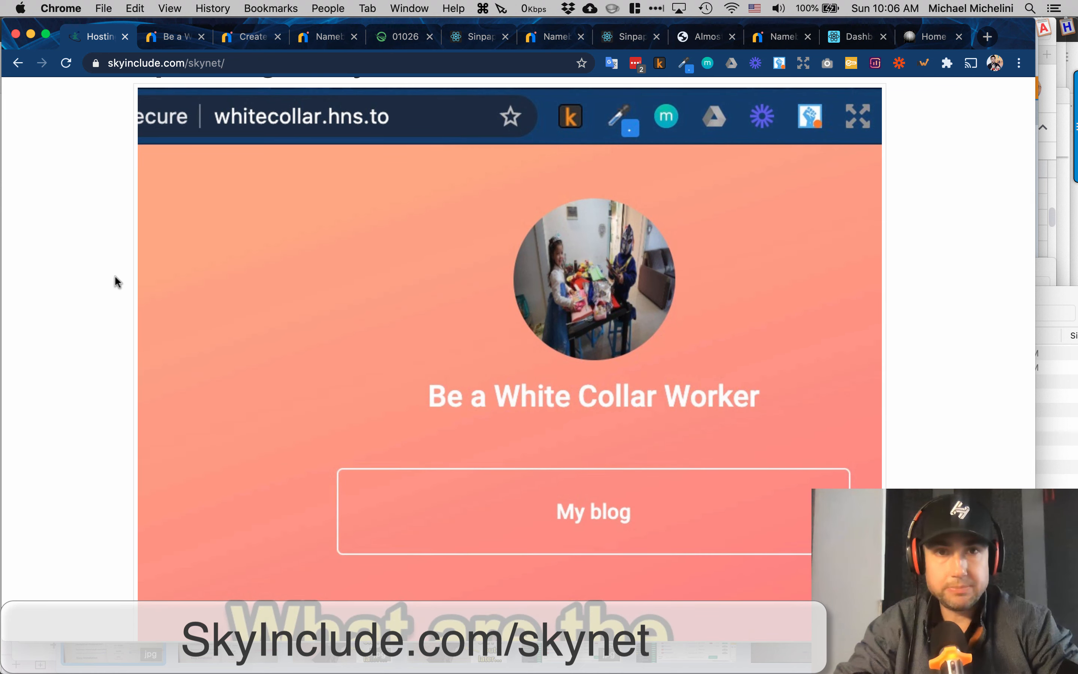
scroll(115, 276, "up", 3)
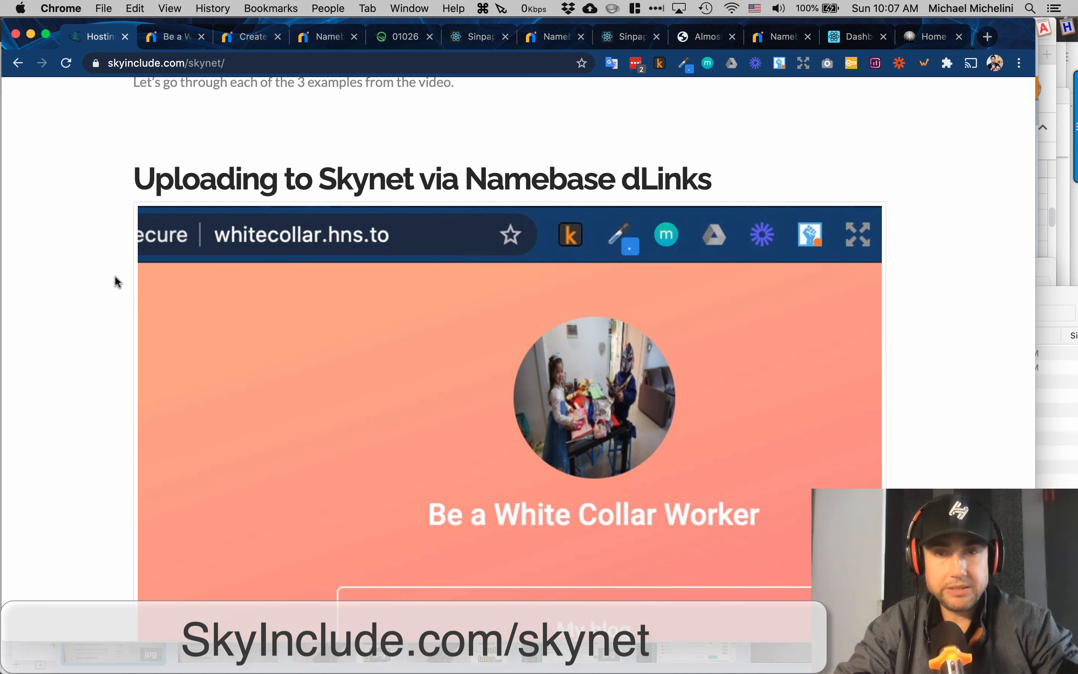
scroll(115, 276, "down", 10)
scroll(115, 274, "up", 9)
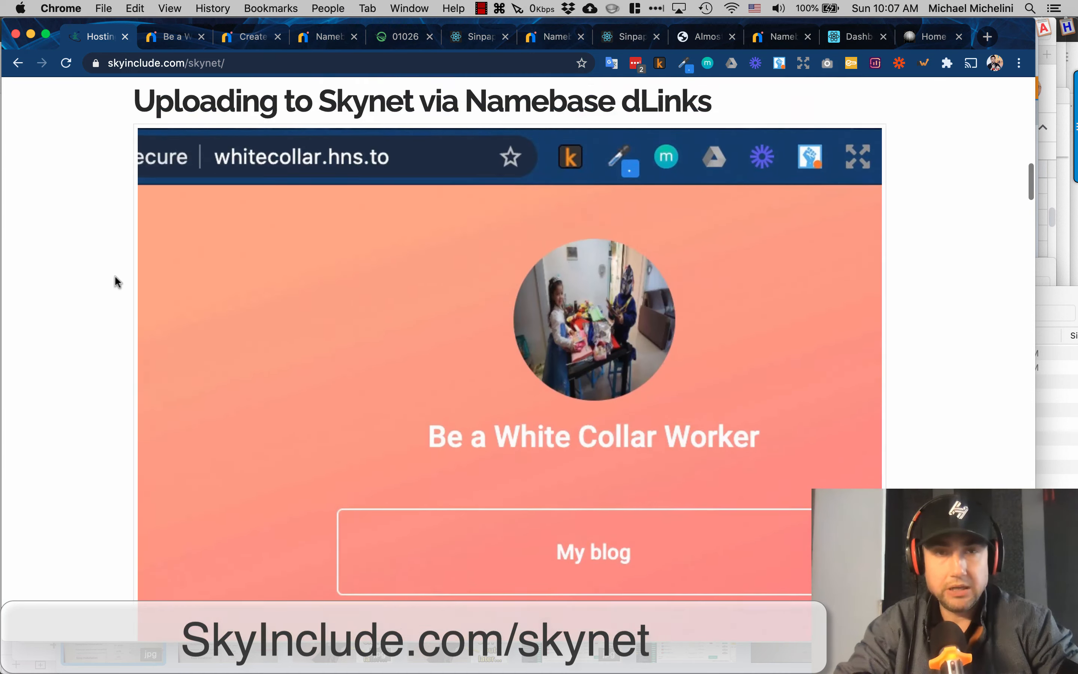
left_click(173, 45)
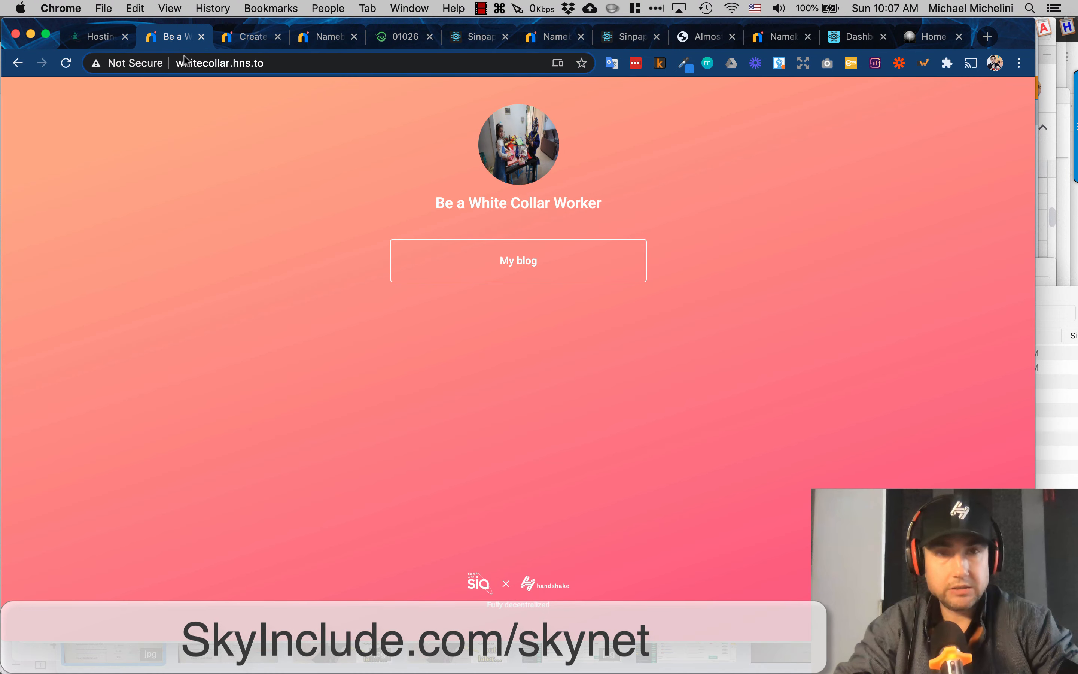
Change the whitecollar/ dLink's theme in Namebase to the solid blue-violet one with white outlines and publish it.
left_click(246, 46)
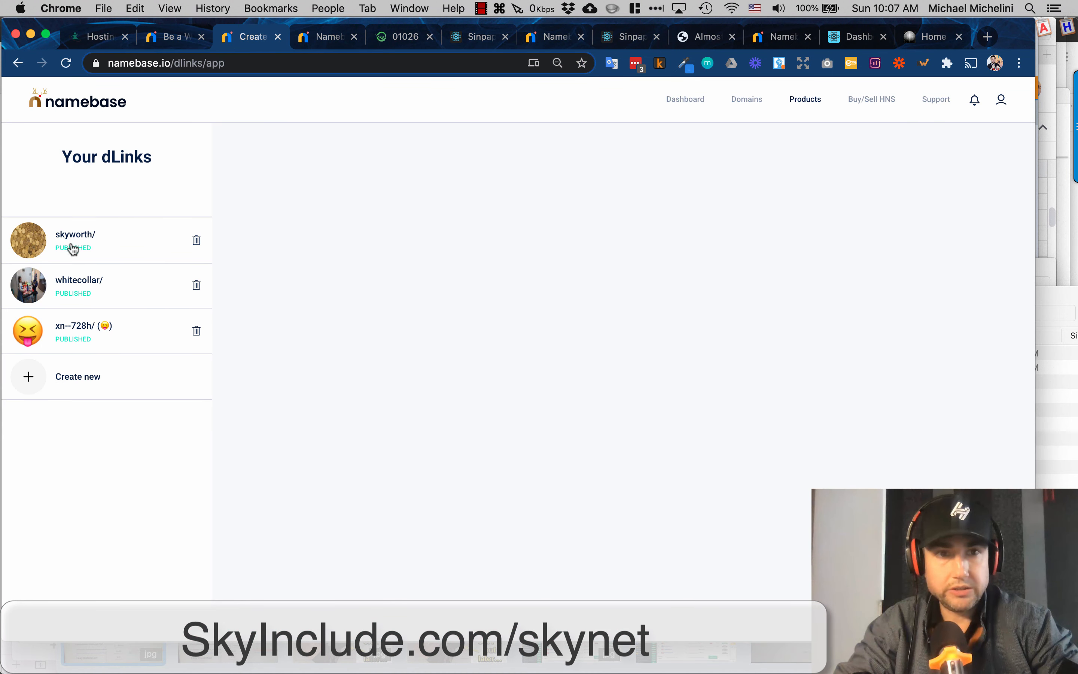
left_click(76, 285)
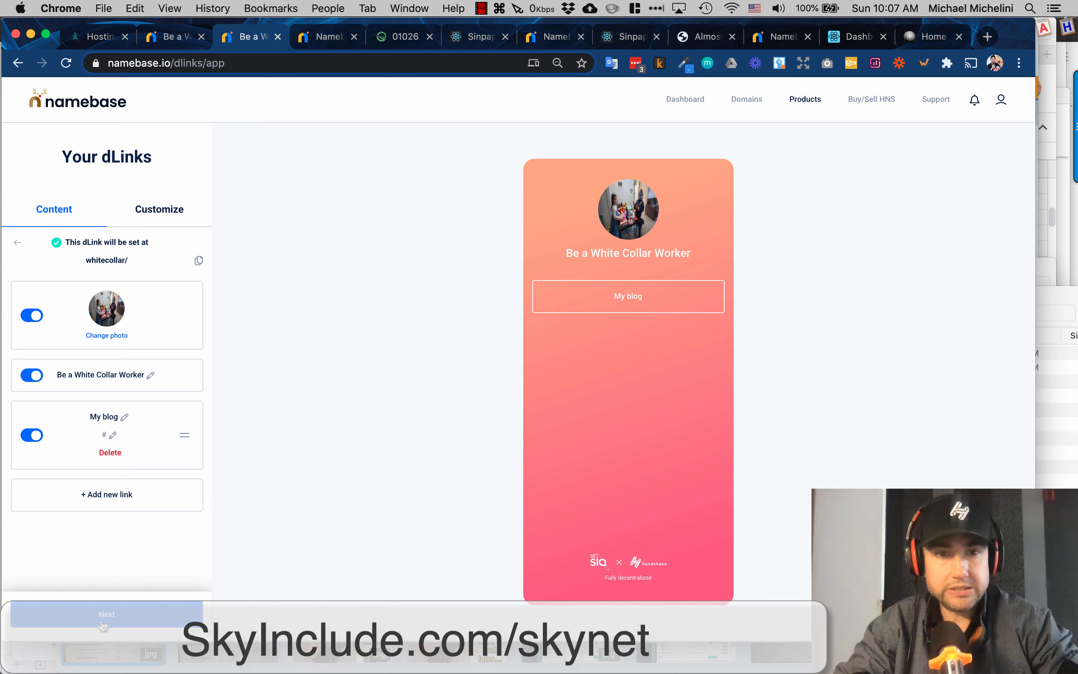
left_click(101, 620)
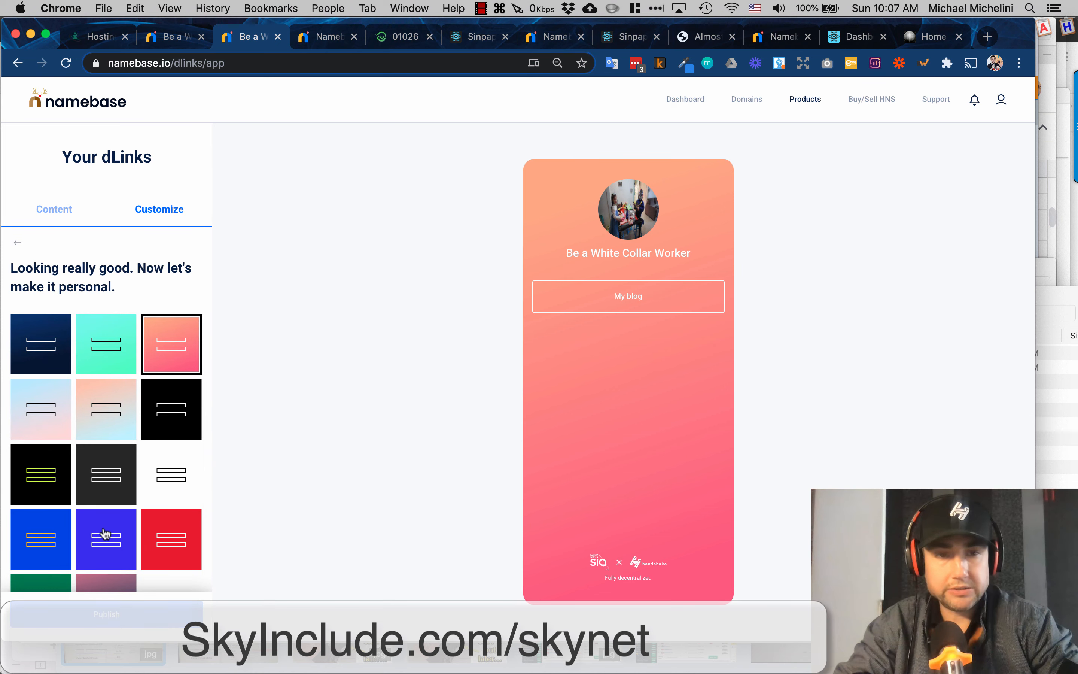
left_click(105, 536)
left_click(112, 611)
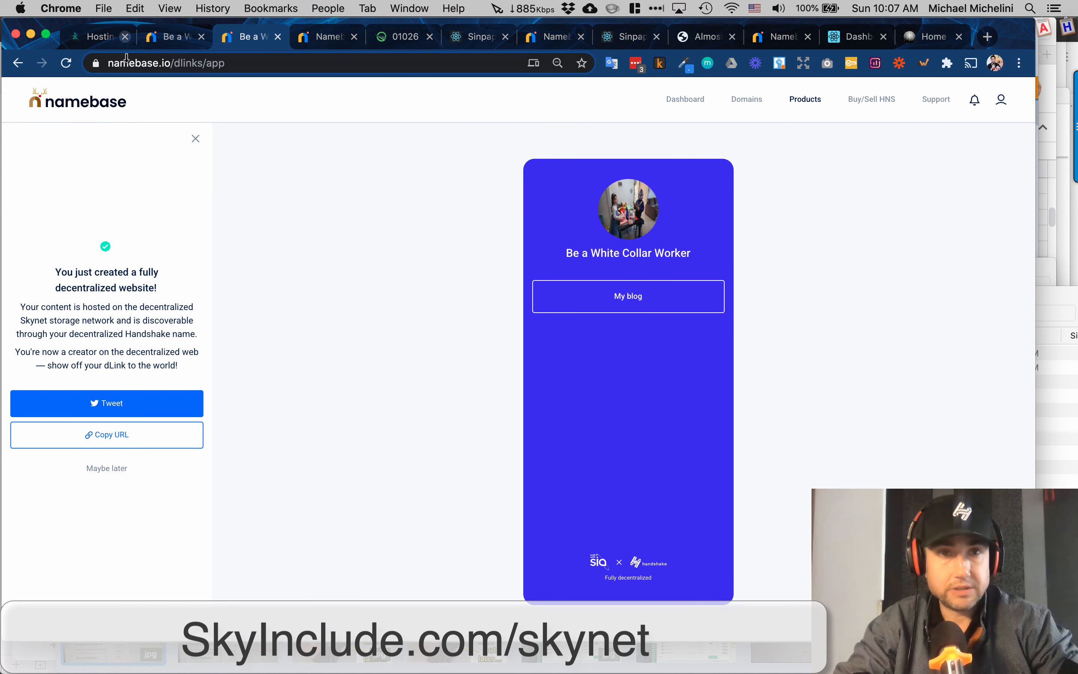
Reload whitecollar.hns.to to check the republished theme, glancing at the whitecollar/ domain page while it loads.
left_click(157, 37)
left_click(201, 63)
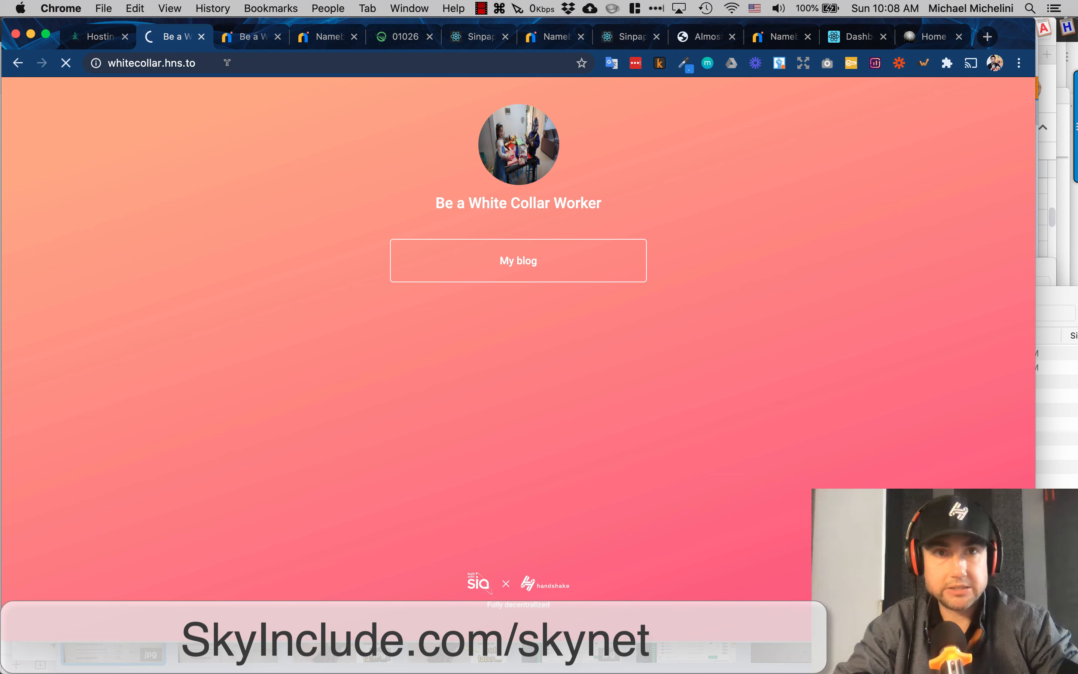
key("super+f")
type("white")
left_click(320, 40)
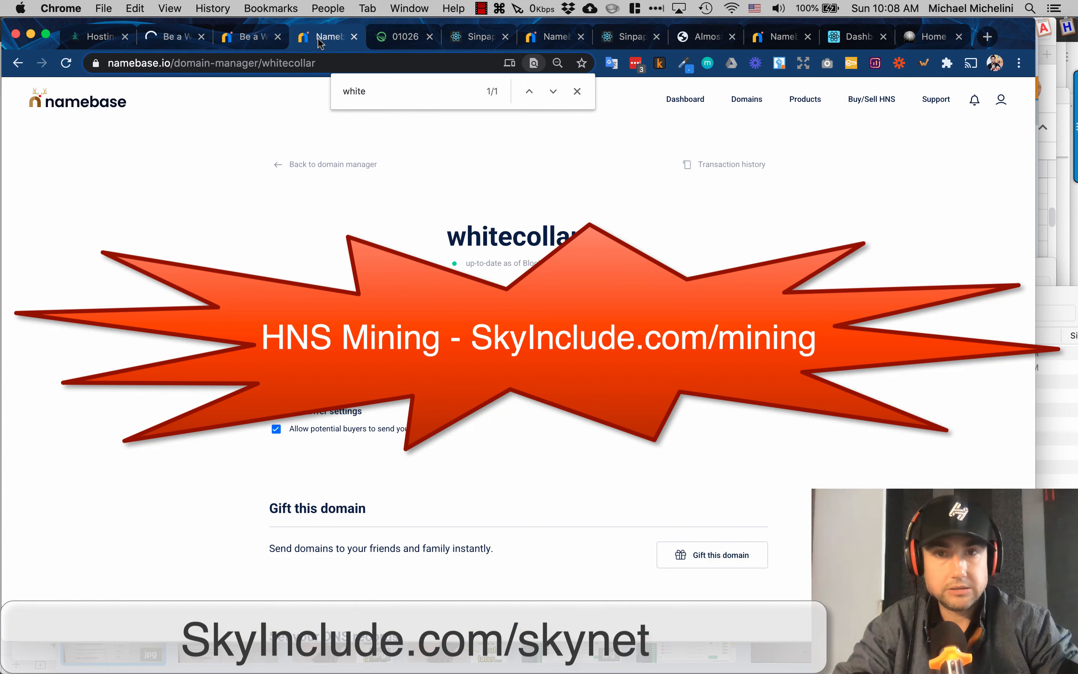
left_click(168, 41)
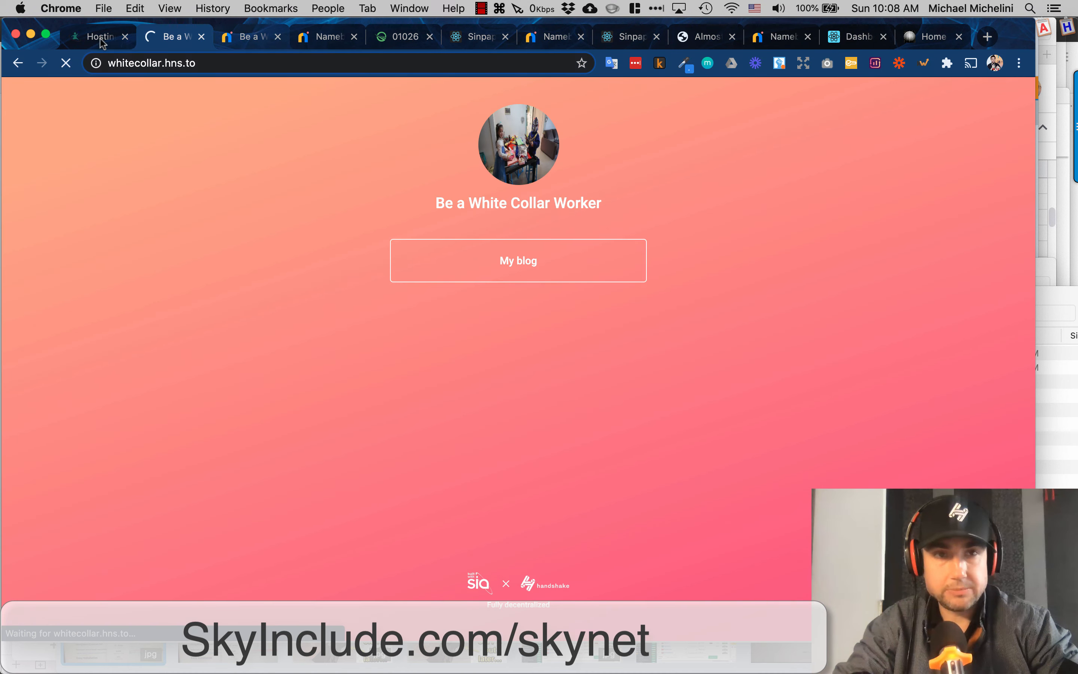
Examine the guide's annotated screenshot of the DNS records Namebase sets for the whitecollar/ domain.
left_click(101, 38)
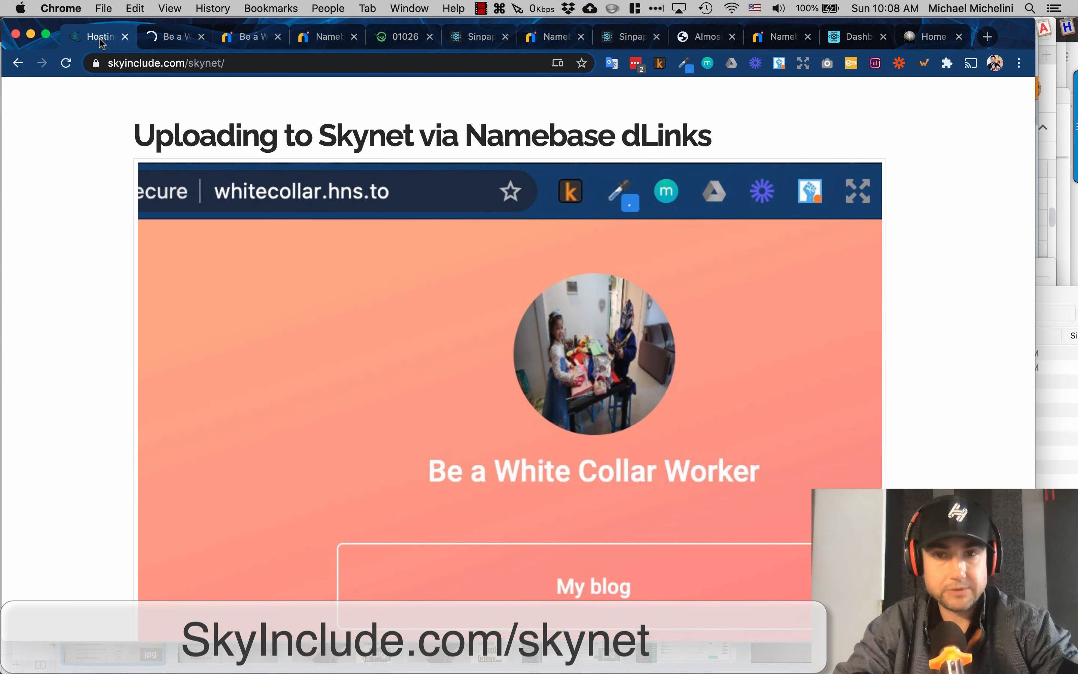
scroll(213, 307, "down", 10)
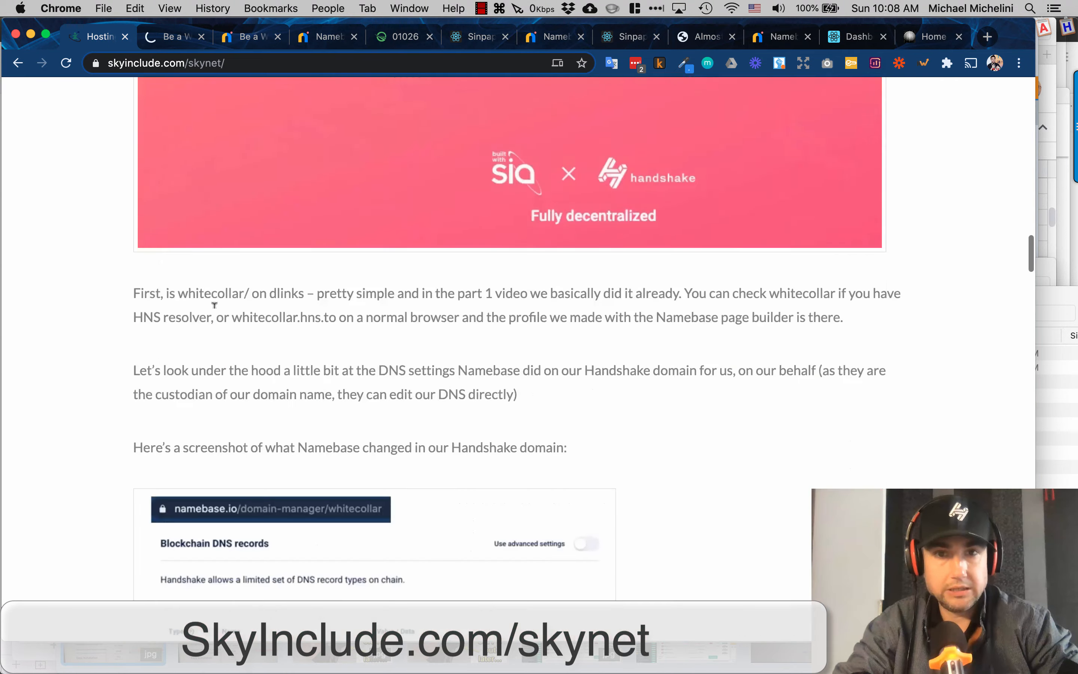
scroll(214, 308, "down", 10)
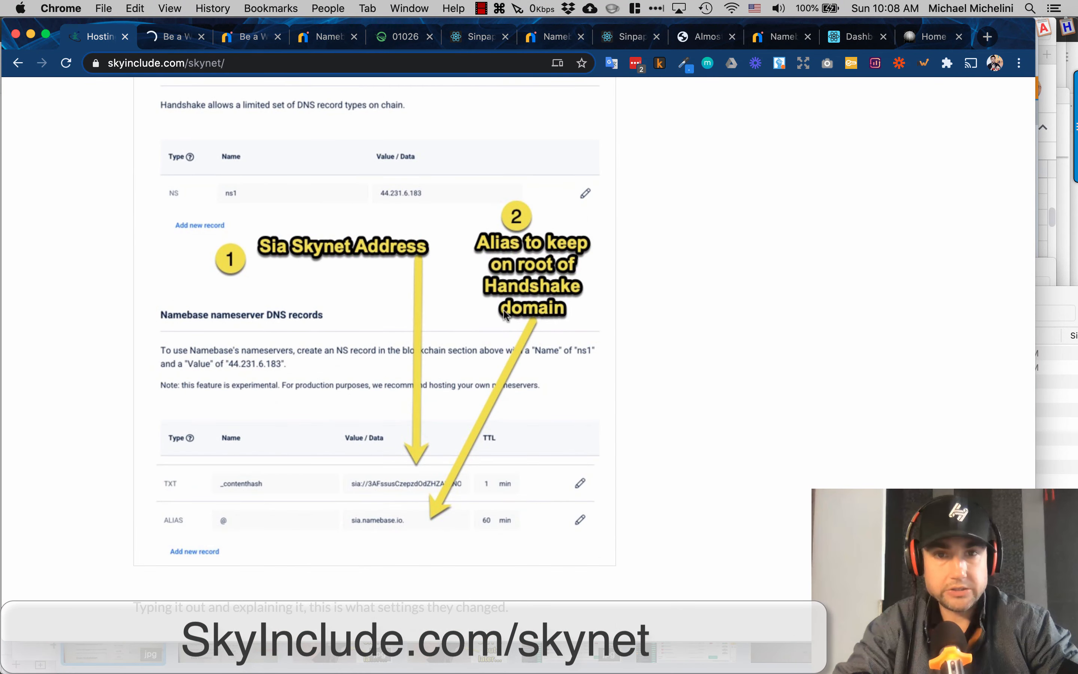
Examine the blockchain and Namebase nameserver DNS records on the whitecollar/ domain page.
left_click(244, 42)
left_click(336, 41)
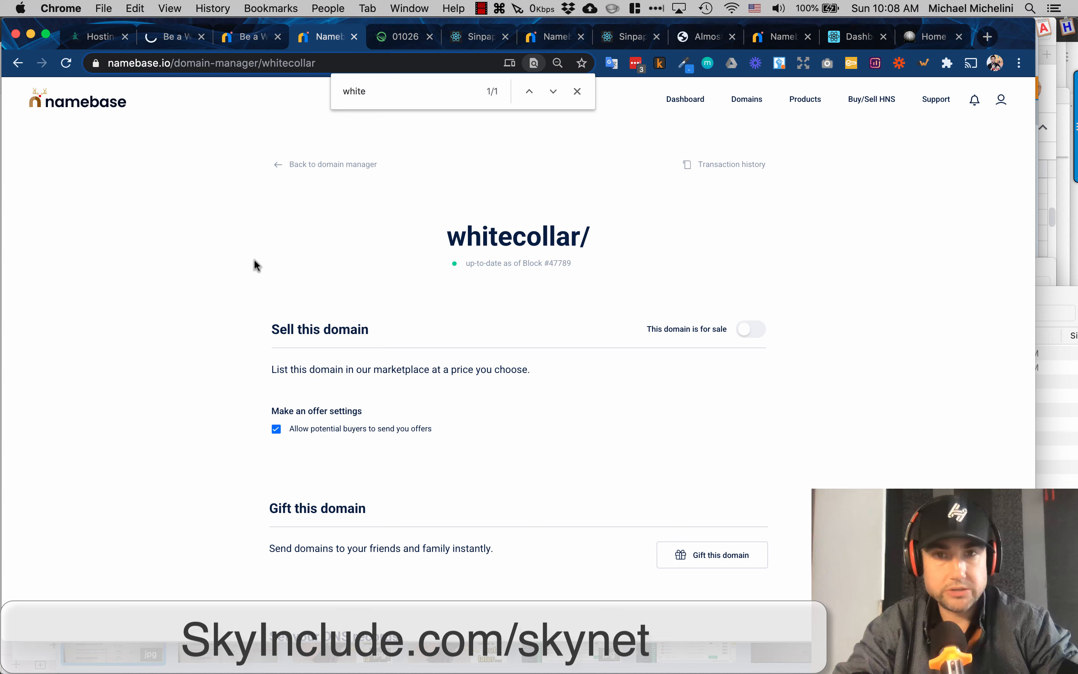
scroll(253, 260, "down", 10)
scroll(254, 260, "up", 8)
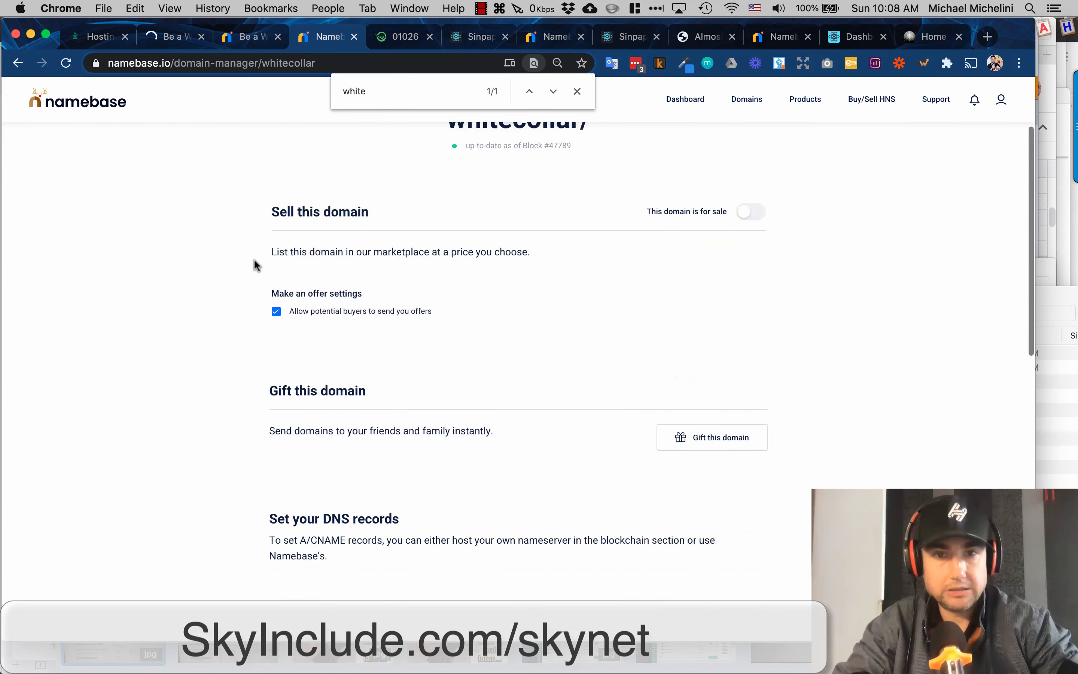
scroll(253, 258, "up", 2)
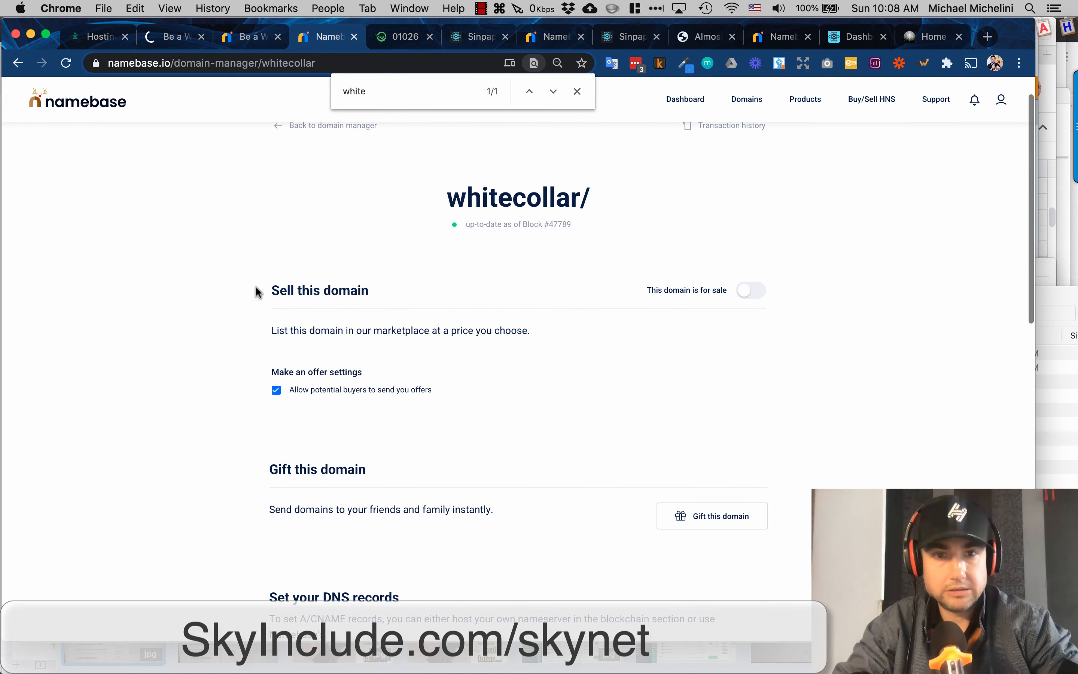
left_click(276, 390)
scroll(225, 403, "down", 12)
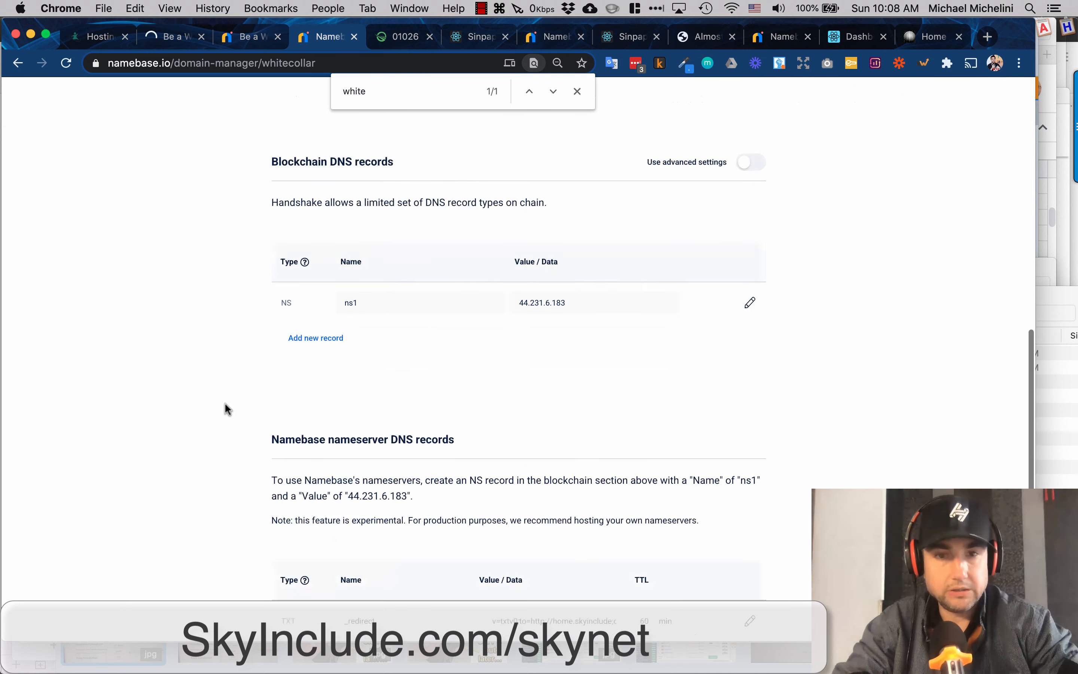
scroll(226, 405, "down", 4)
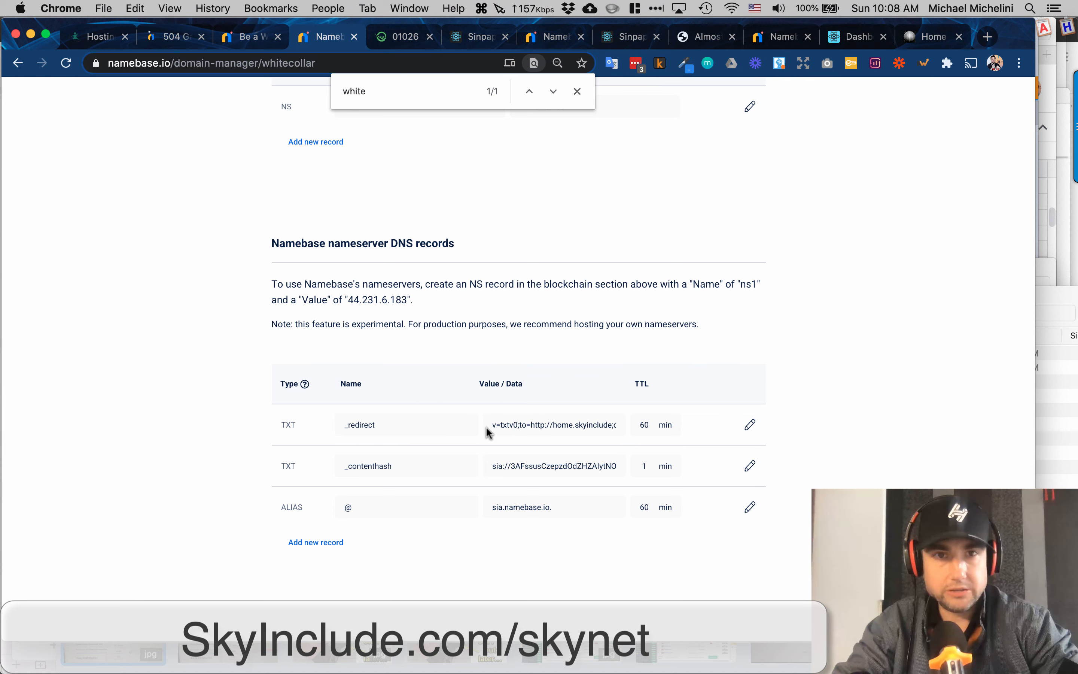
Check whether whitecollar.hns.to has loaded, leave that page, and return to the domain's DNS records.
key("Escape")
key("super+2")
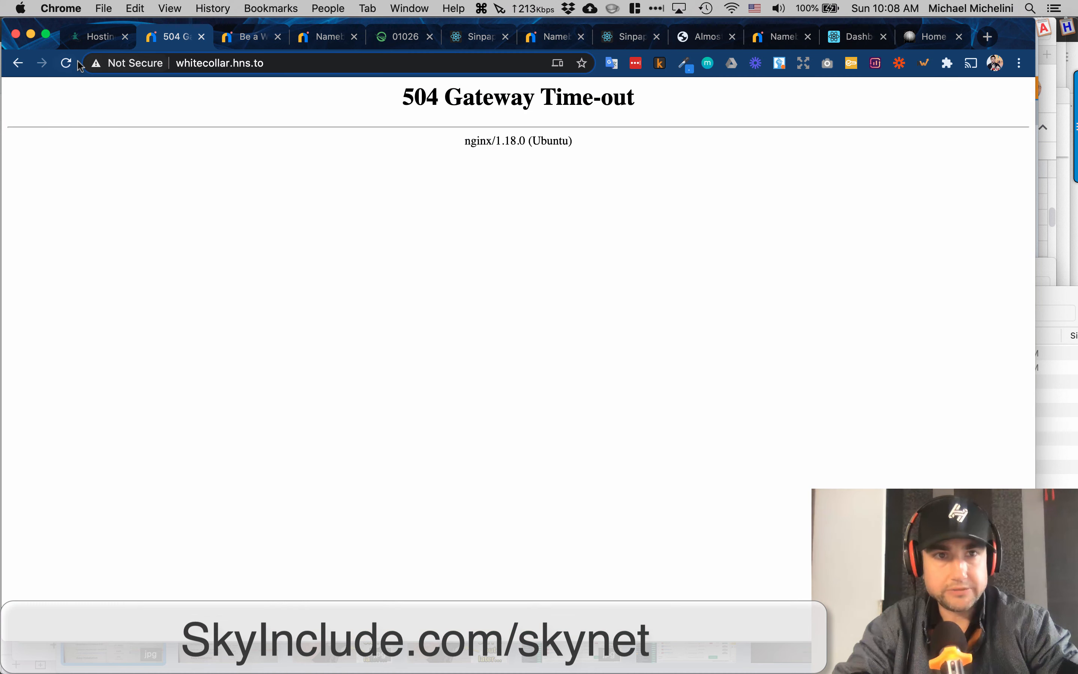
left_click(18, 63)
left_click(304, 39)
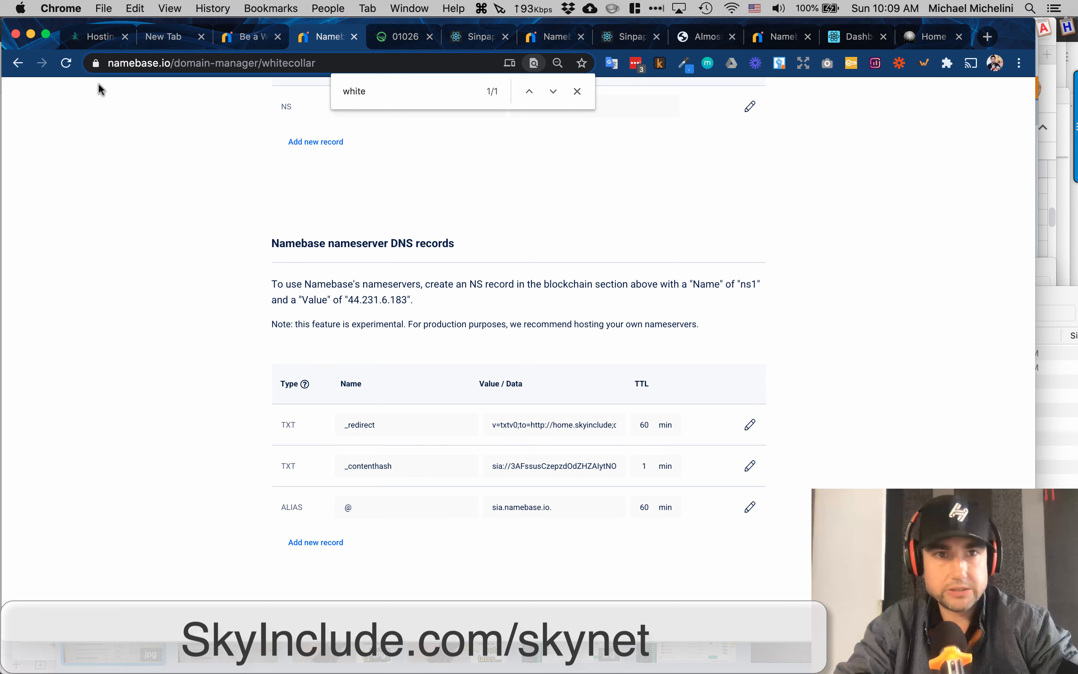
Revisit the DNS settings screenshot in the Skynet guide and go back to the article's beginning.
left_click(98, 36)
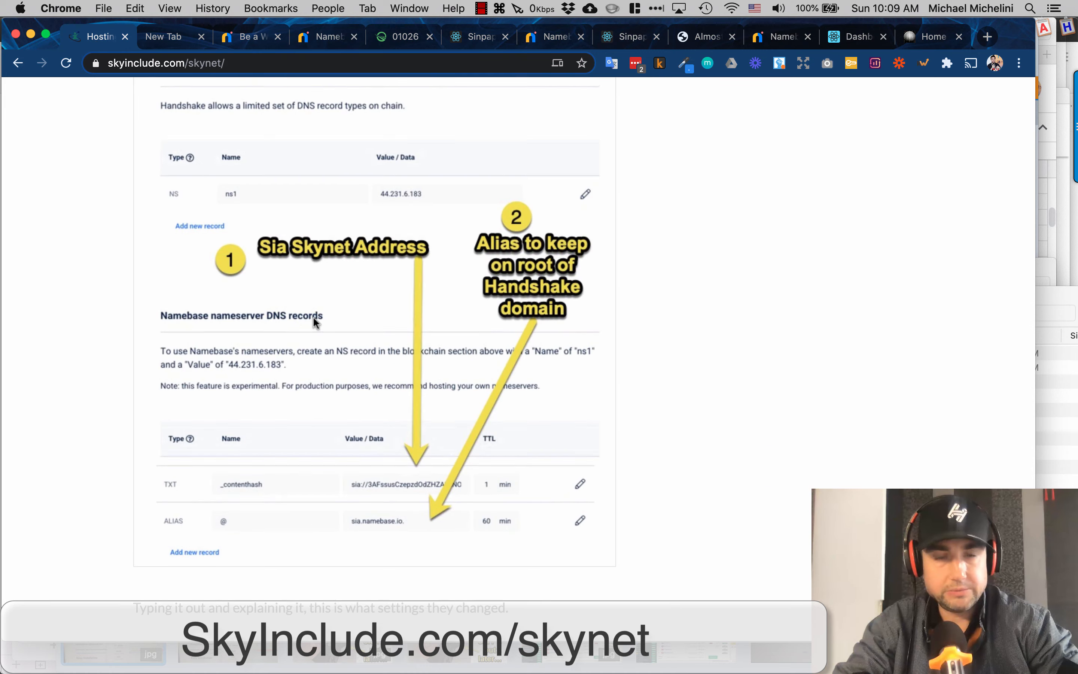
scroll(313, 316, "down", 10)
scroll(314, 316, "up", 10)
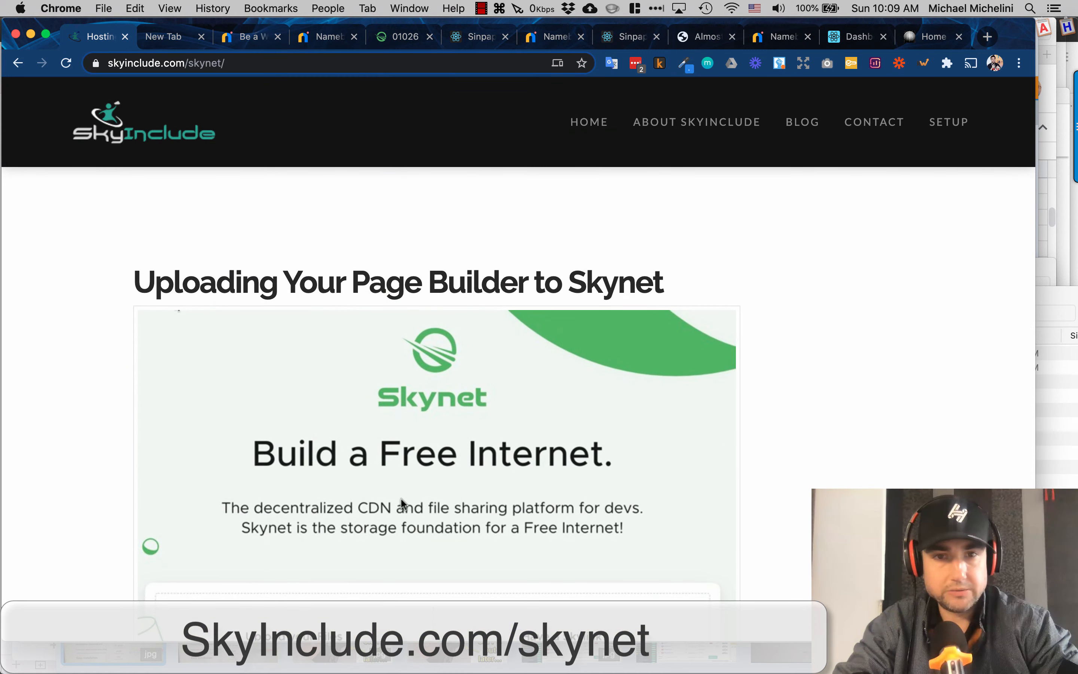
Open skynethub.io in a new tab, examine its webportal list and file upload area, and close the tab.
key("super+t")
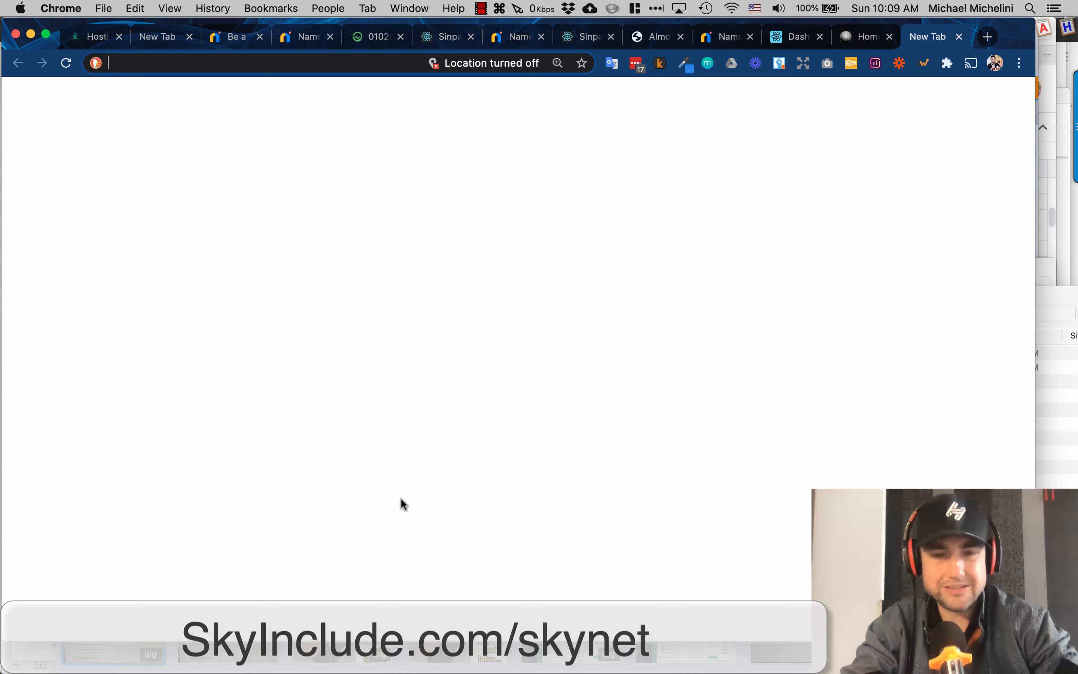
type("skyn")
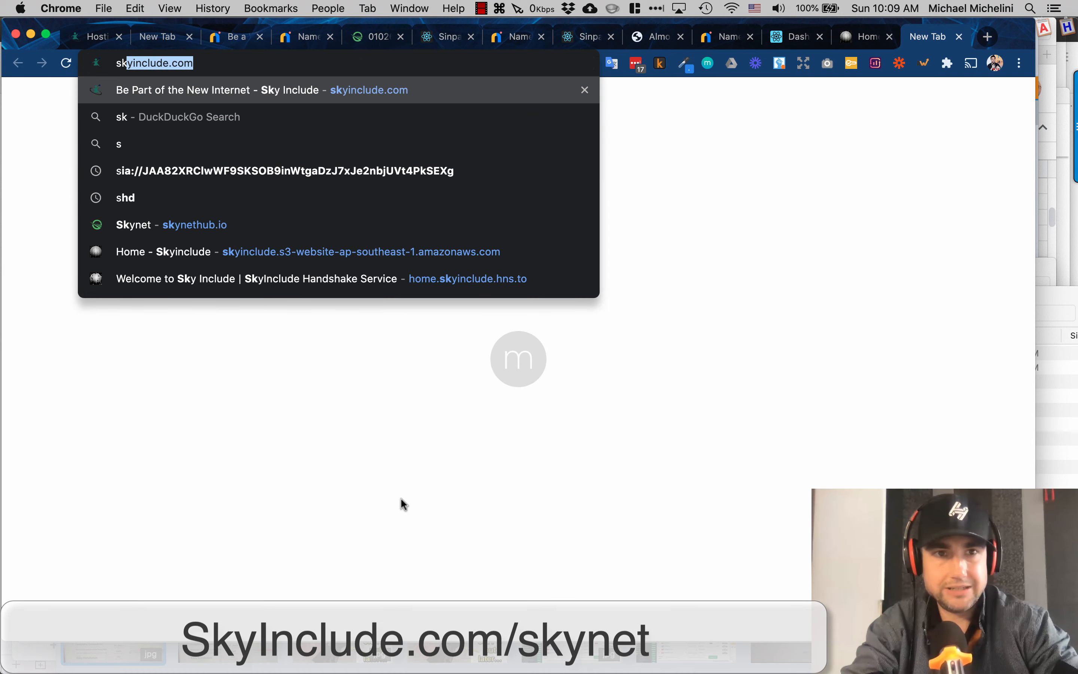
type("et")
key("Return")
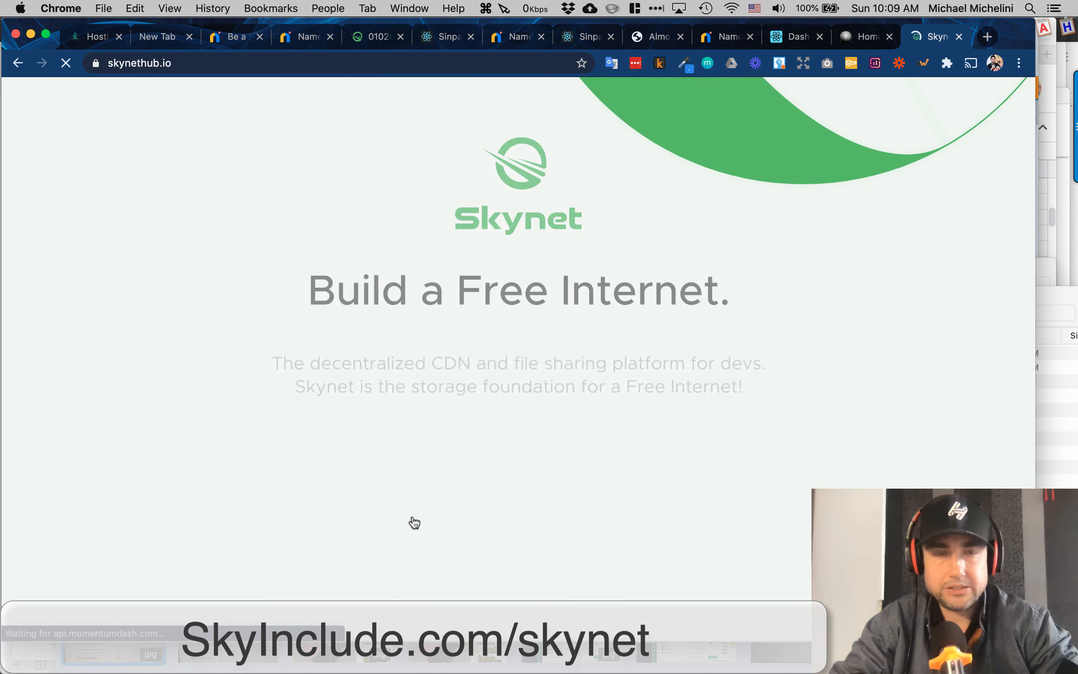
scroll(192, 426, "down", 5)
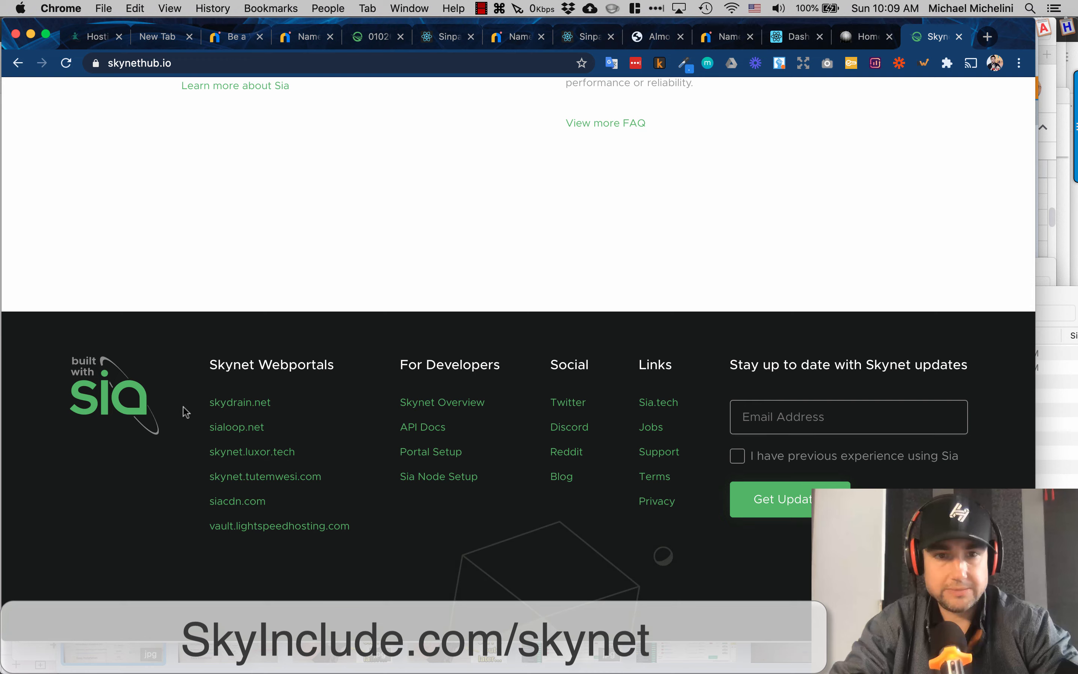
scroll(183, 406, "up", 5)
scroll(182, 407, "up", 10)
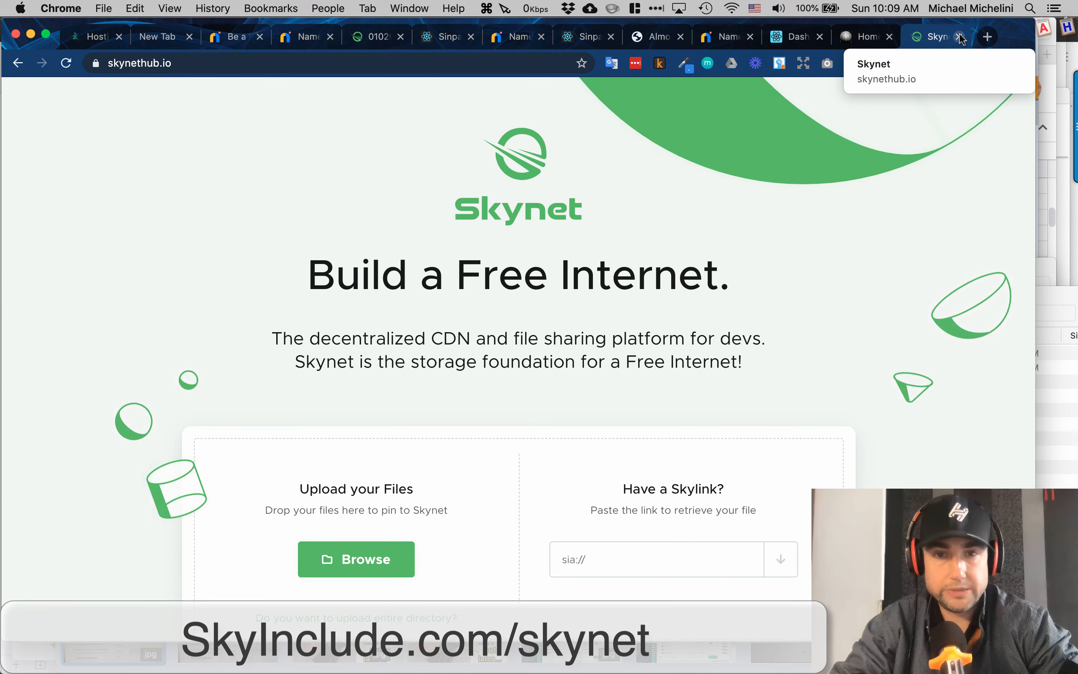
key("super+w")
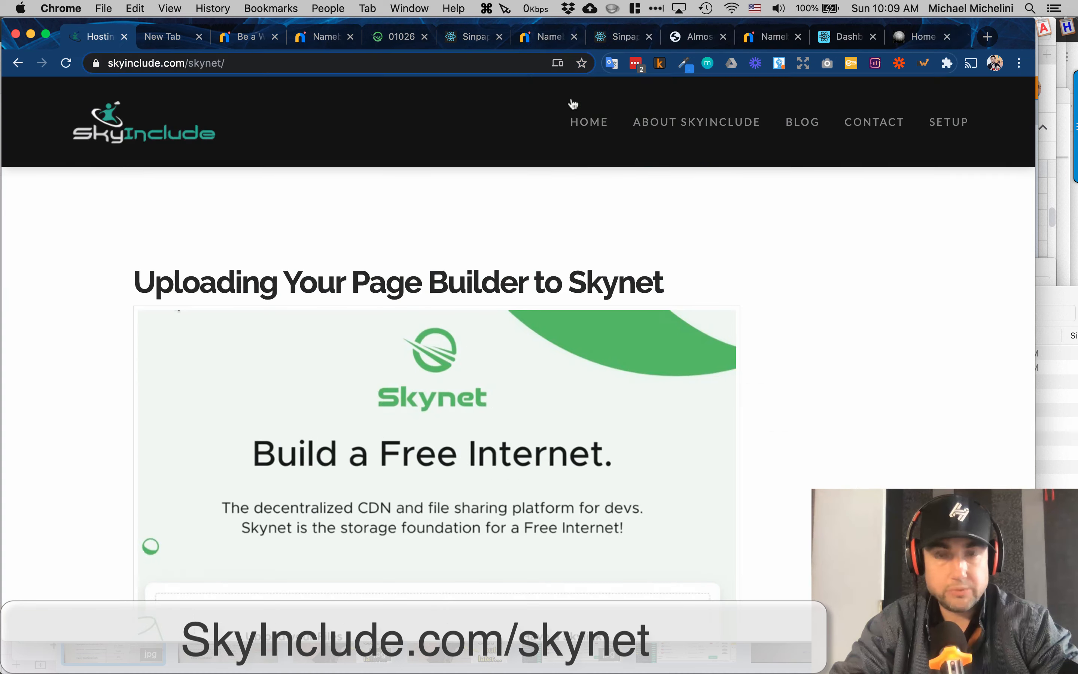
Return to the whitecollar/ domain page to review its Namebase nameserver DNS records.
left_click(173, 40)
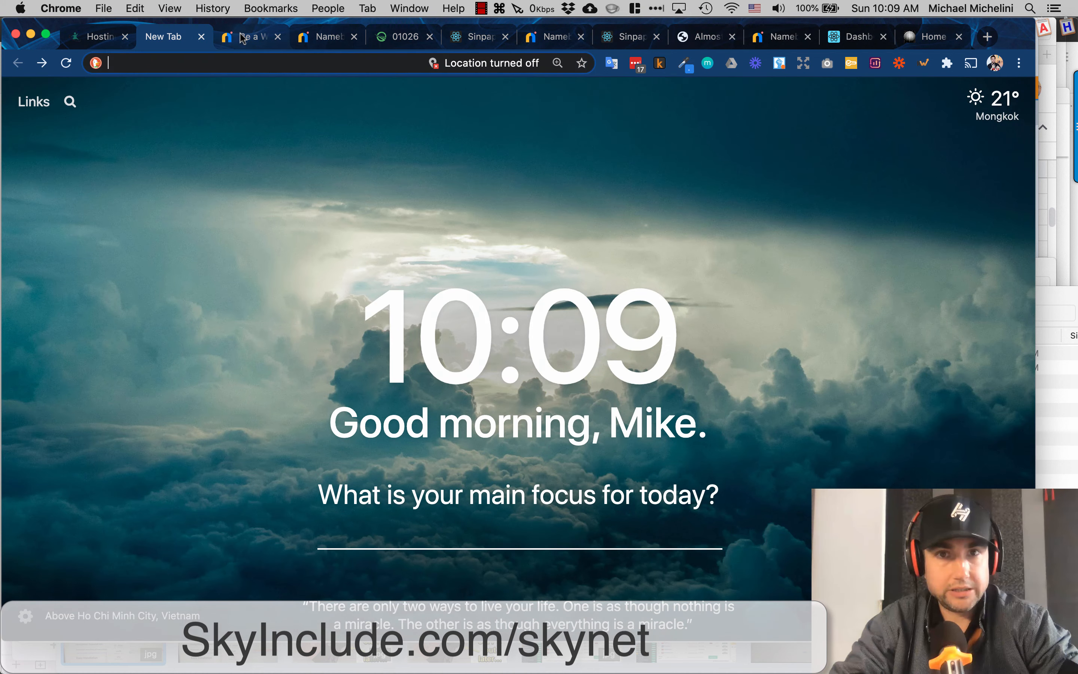
left_click(243, 38)
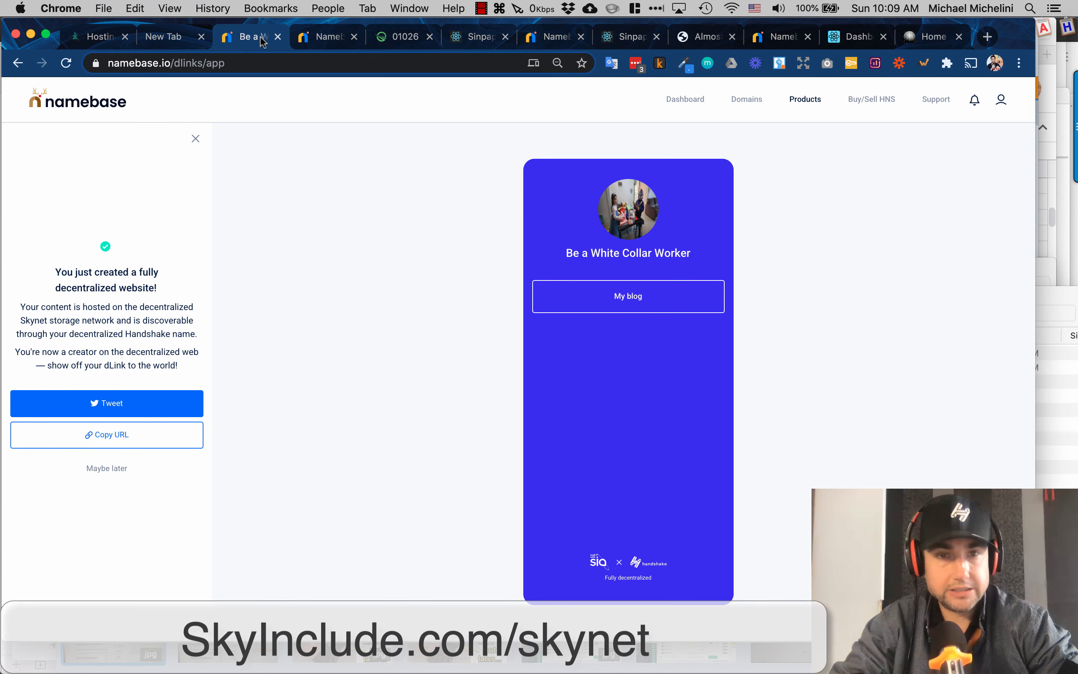
left_click(300, 39)
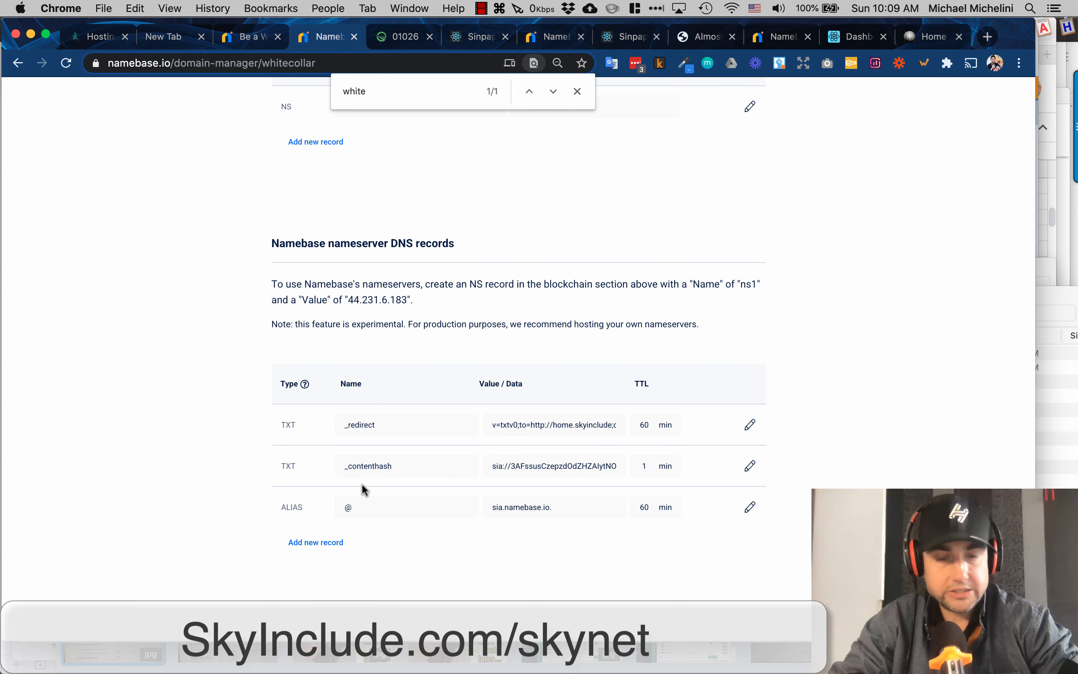
Review the whitecollar/ domain's blockchain and Namebase nameserver DNS records, dismiss the page search, and return to the published dLinks page.
scroll(419, 350, "up", 6)
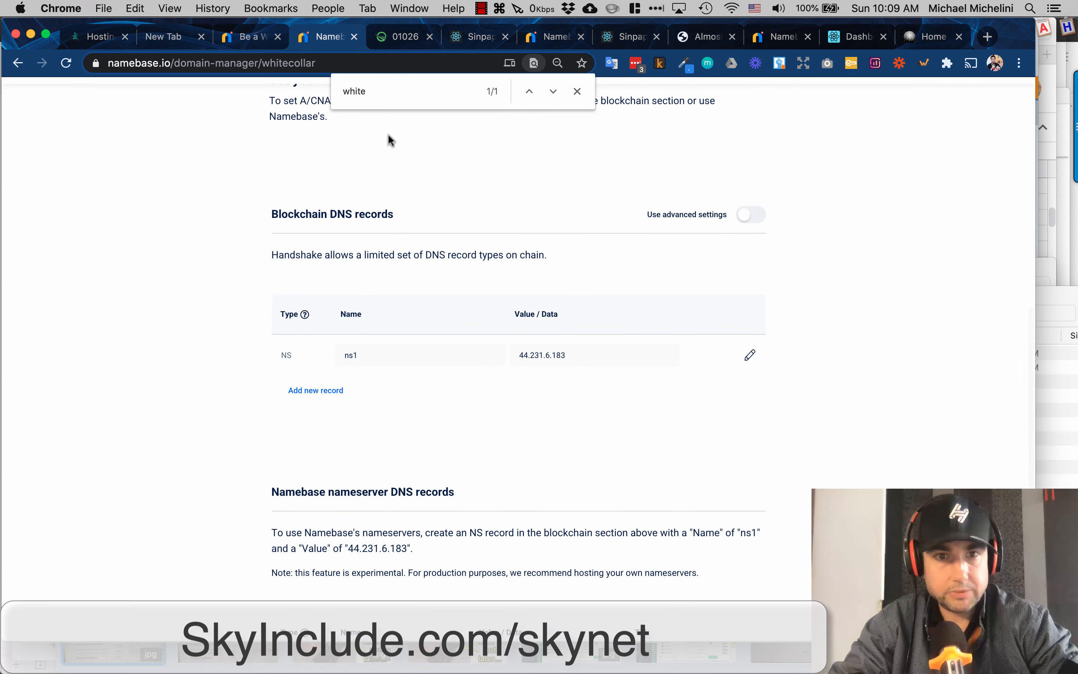
scroll(190, 319, "down", 3)
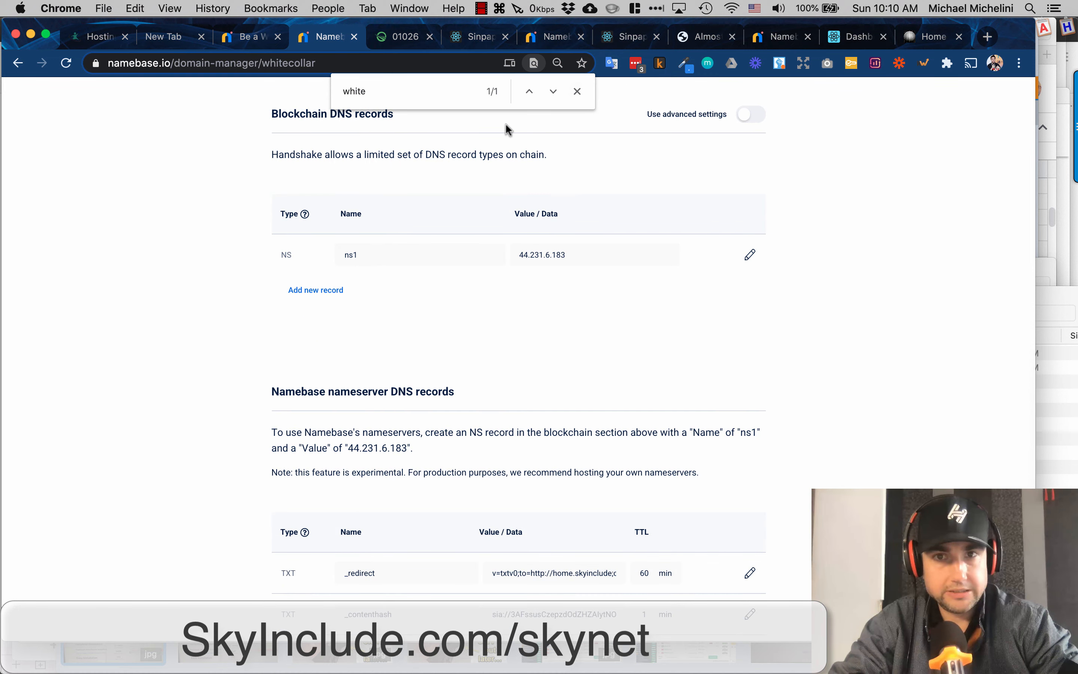
left_click(577, 91)
scroll(537, 273, "down", 3)
scroll(537, 272, "down", 1)
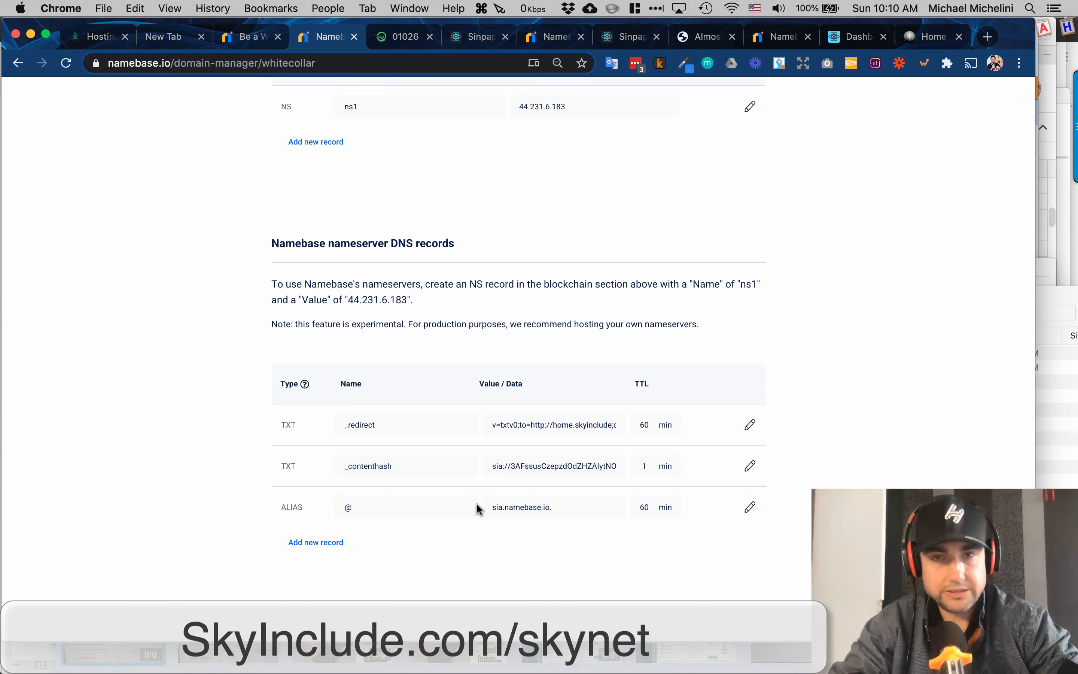
scroll(462, 377, "up", 20)
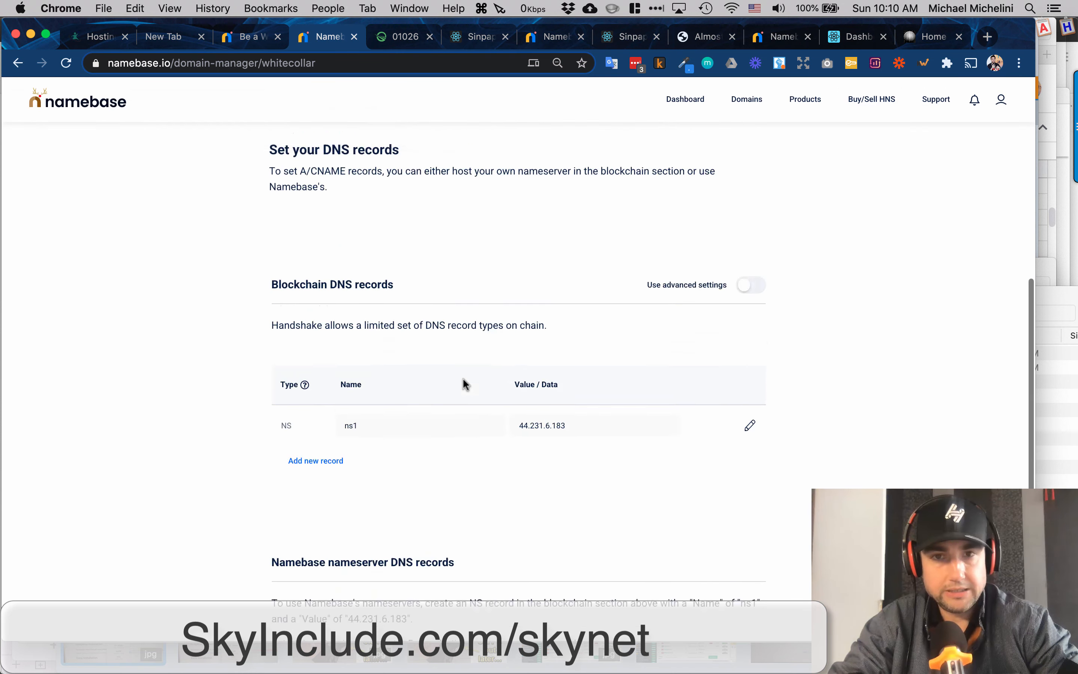
scroll(462, 377, "down", 3)
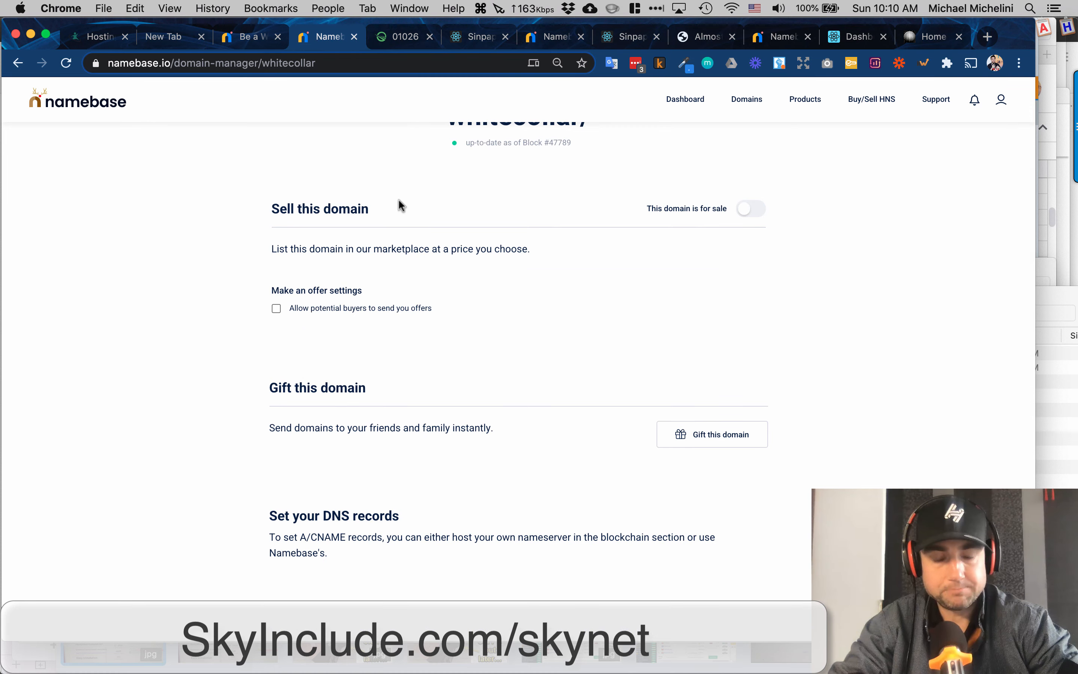
scroll(398, 199, "up", 3)
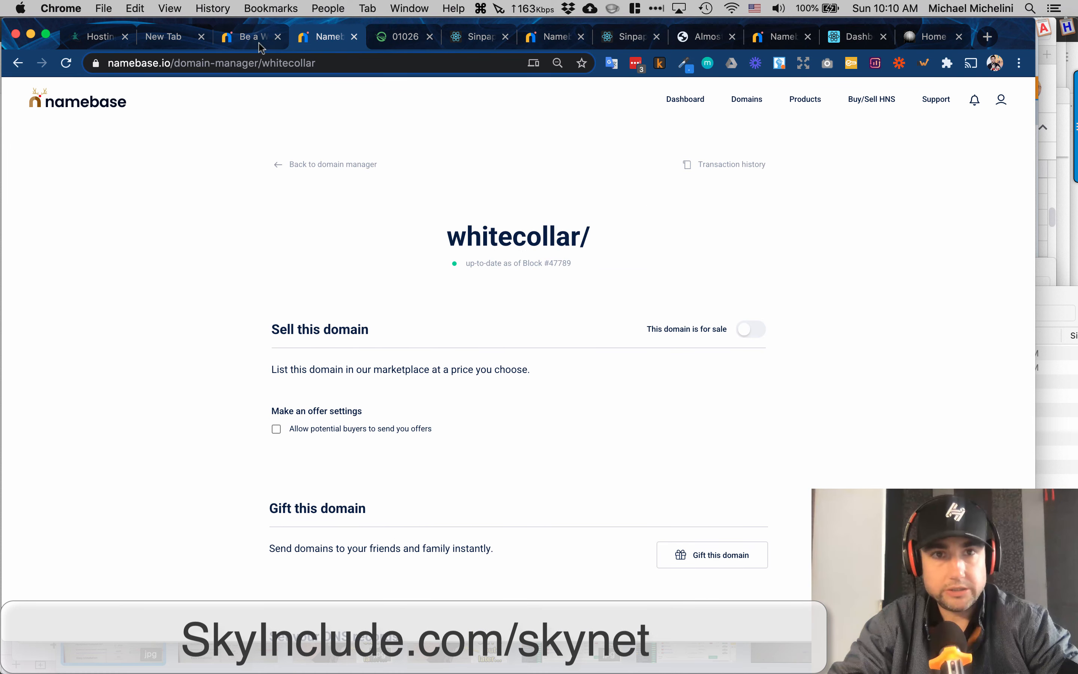
left_click(241, 39)
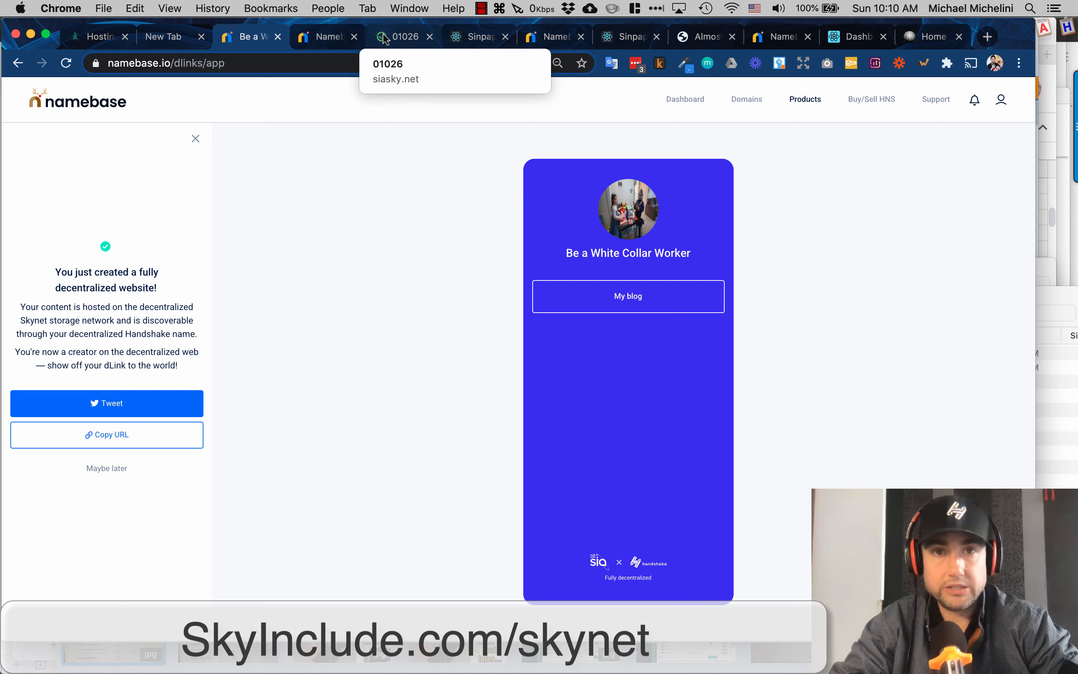
Read the Skynet guide's section on uploading with the Sinpa page builder, including the Sialink rewrite and the 01026 DNS notes.
left_click(101, 36)
scroll(235, 253, "down", 2)
scroll(236, 253, "down", 15)
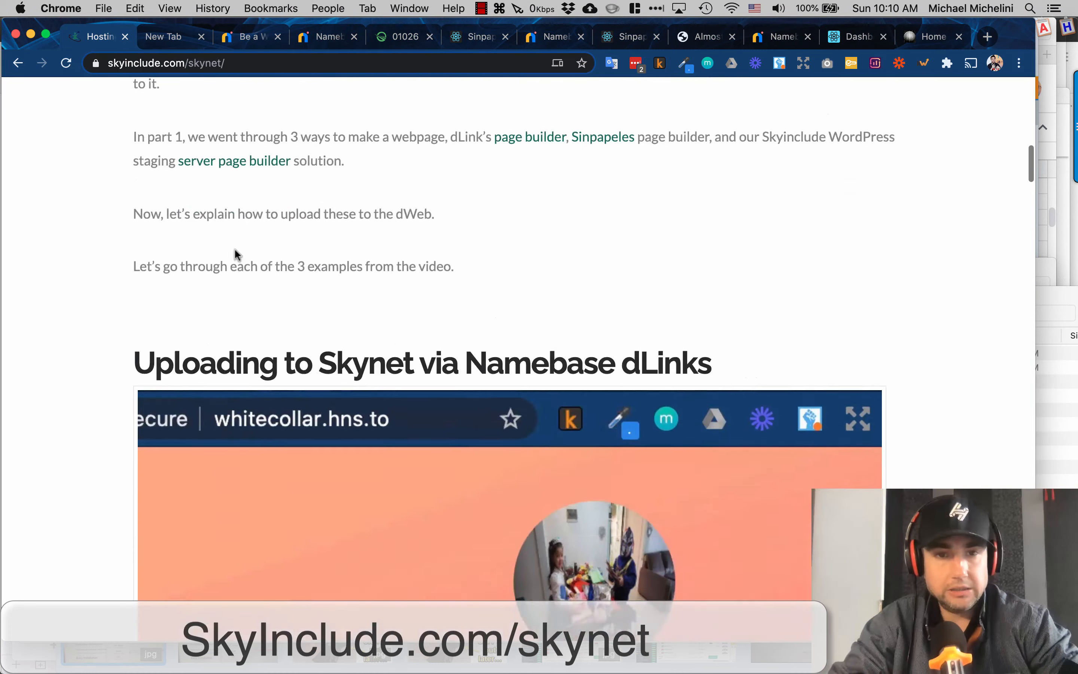
scroll(235, 248, "down", 20)
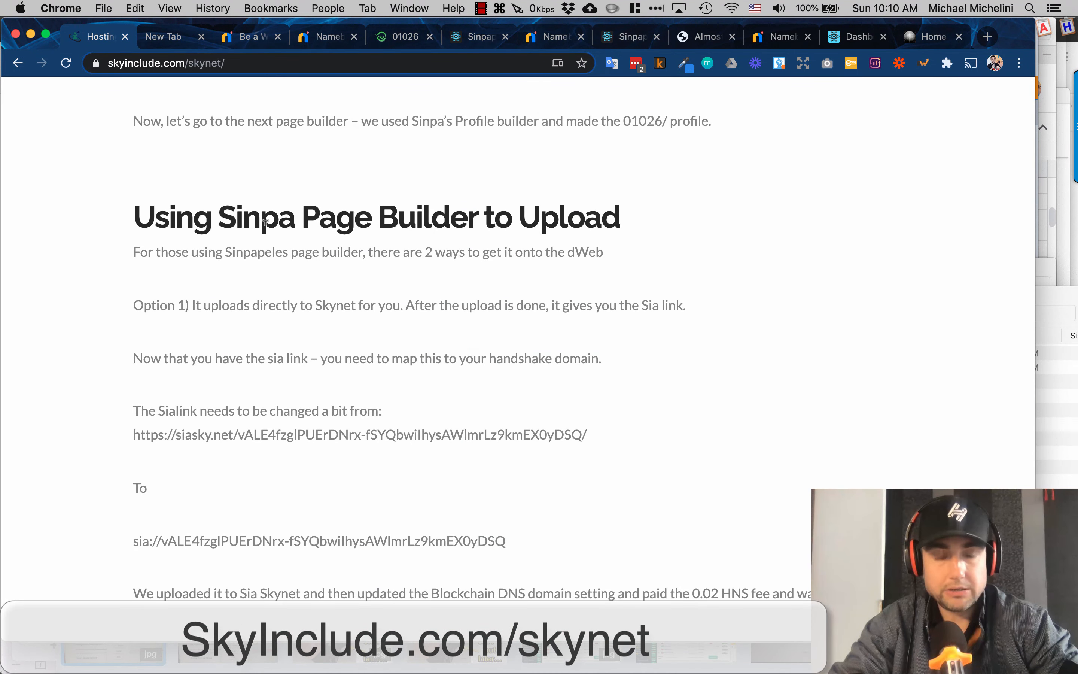
scroll(272, 286, "down", 3)
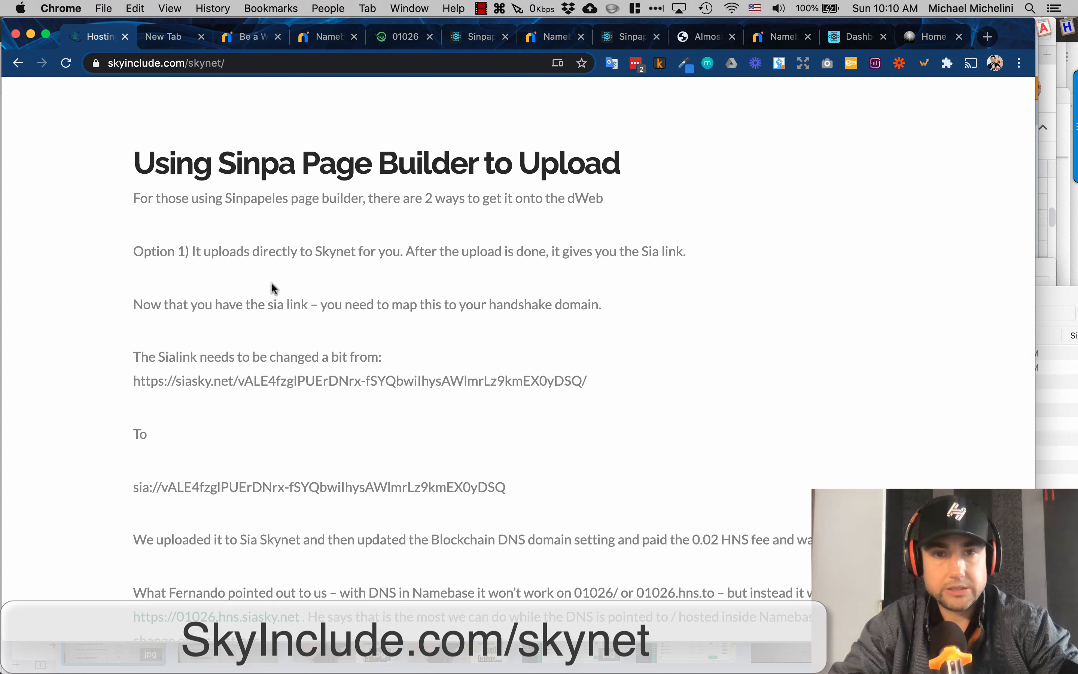
scroll(273, 287, "down", 10)
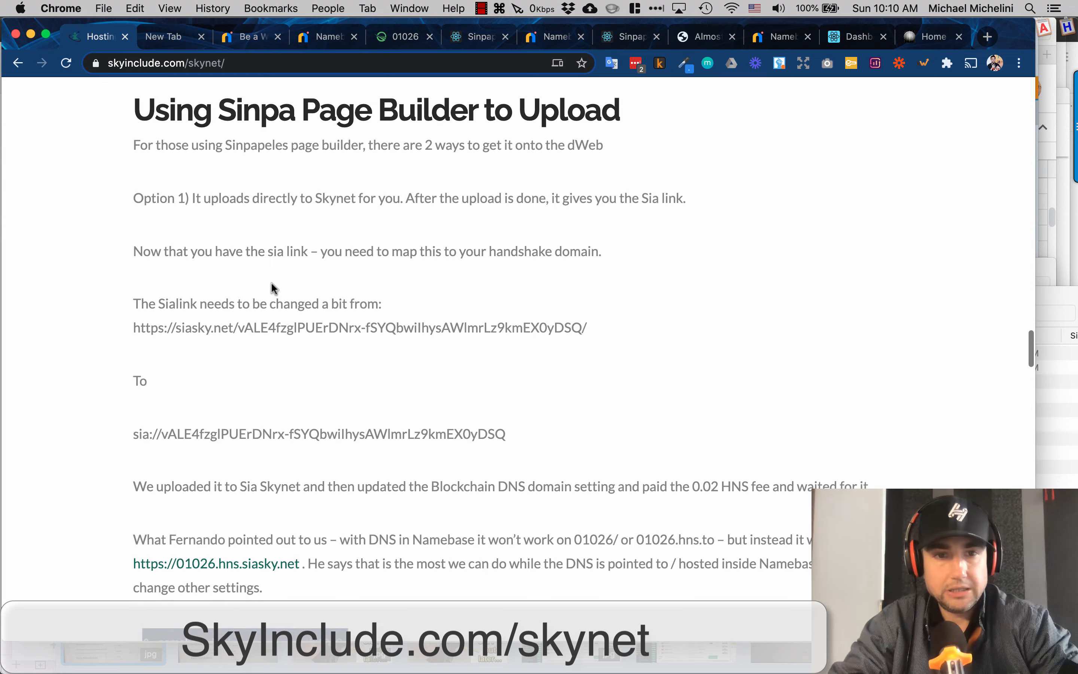
scroll(260, 311, "down", 6)
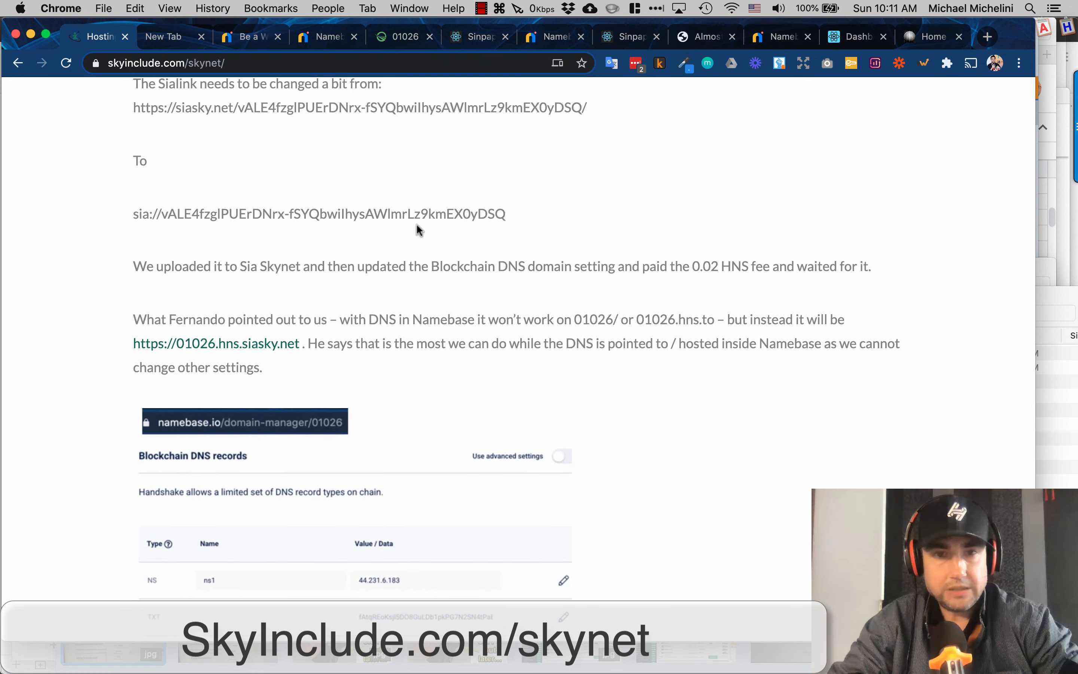
scroll(338, 216, "up", 3)
scroll(339, 216, "up", 5)
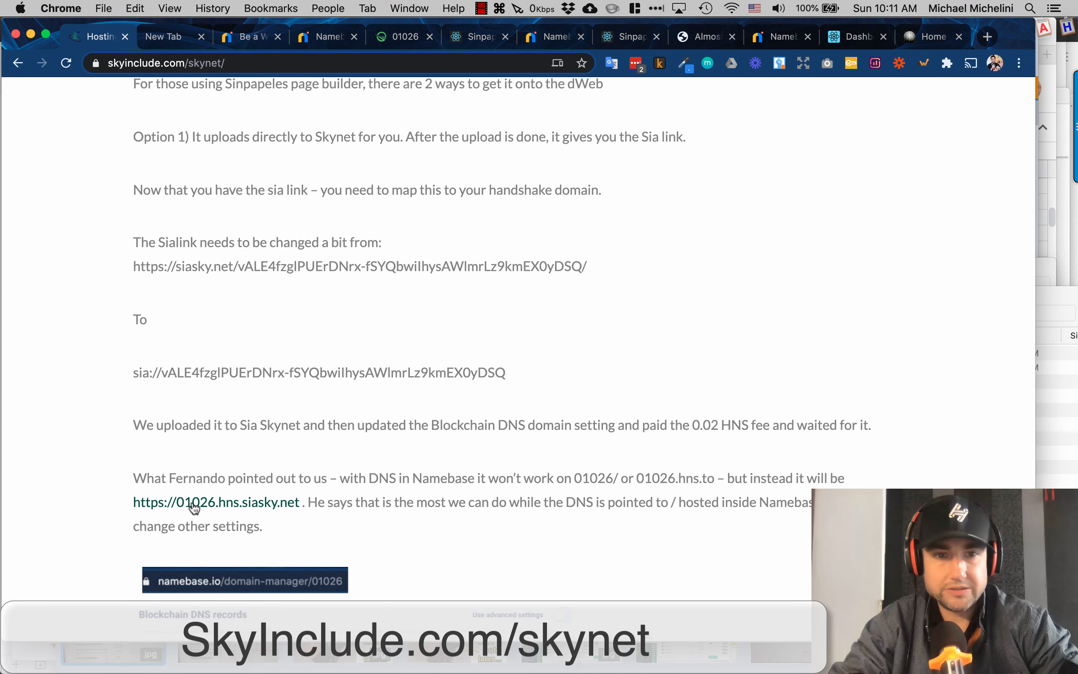
Copy the published 01026 page's siasky.net address and import that profile from its URL in the Sinpapeles Profile Builder.
left_click(394, 36)
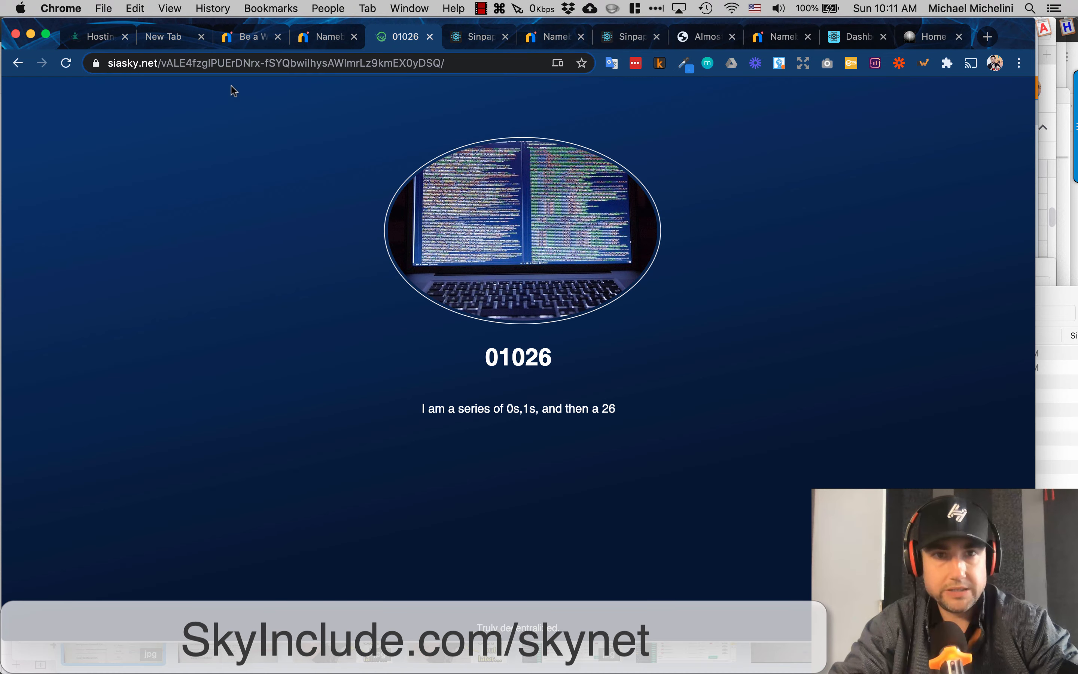
left_click(223, 65)
key("super+c")
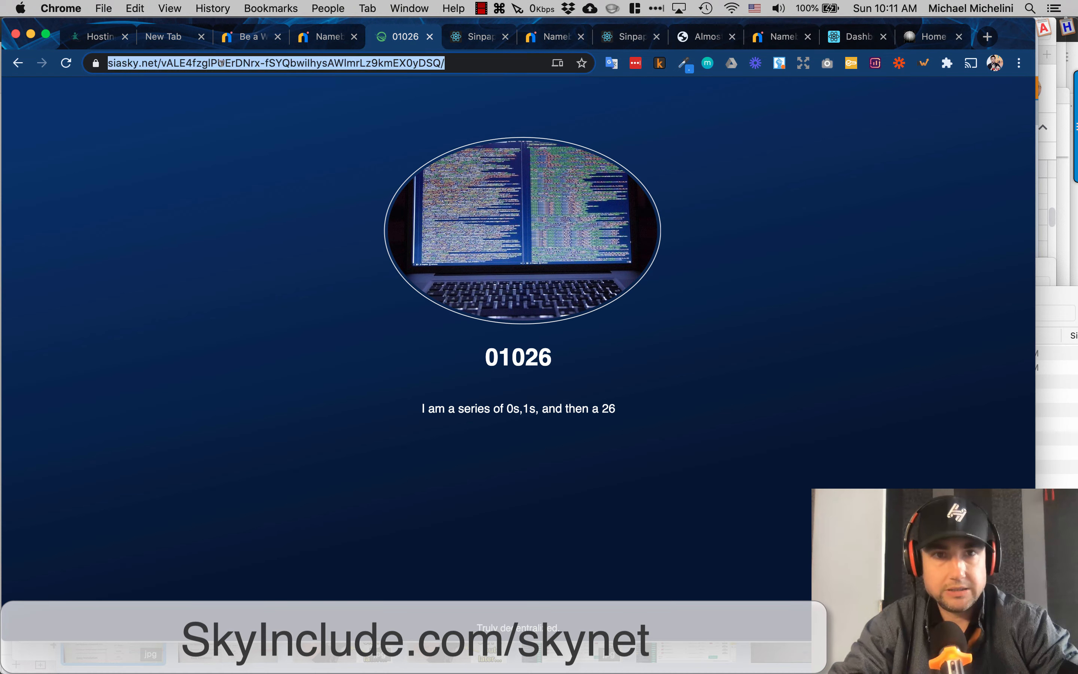
left_click(472, 28)
left_click(269, 271)
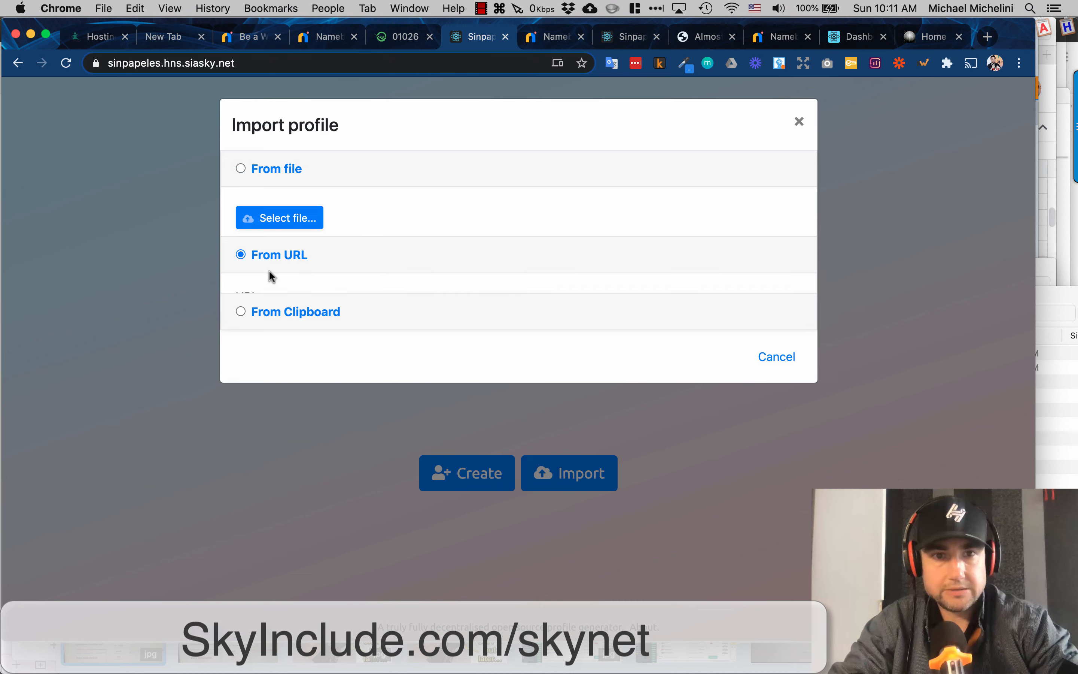
left_click(284, 274)
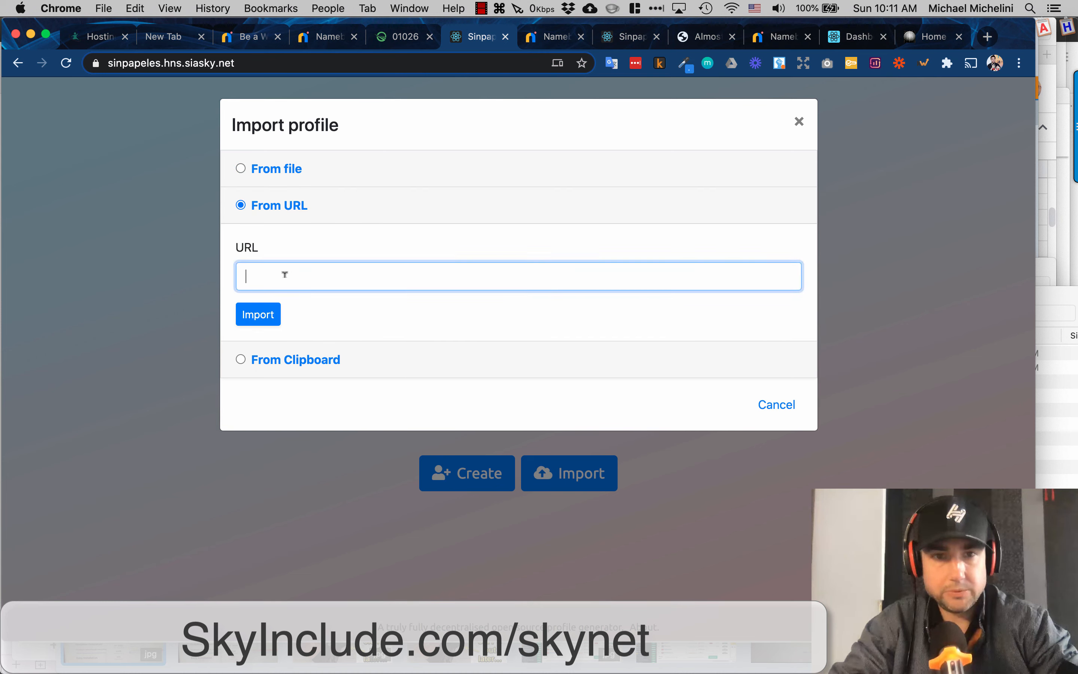
key("super+v")
left_click(270, 310)
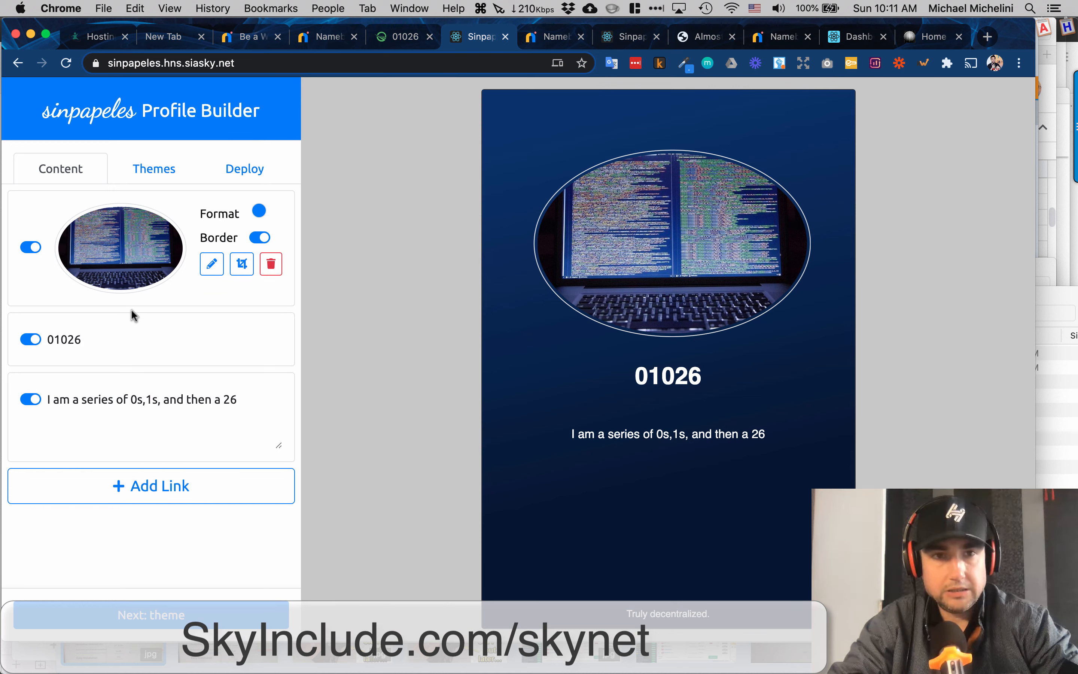
Show the profile builder's Upload to SIA deployment option and examine the full Sia link of the published 01026 page.
left_click(245, 171)
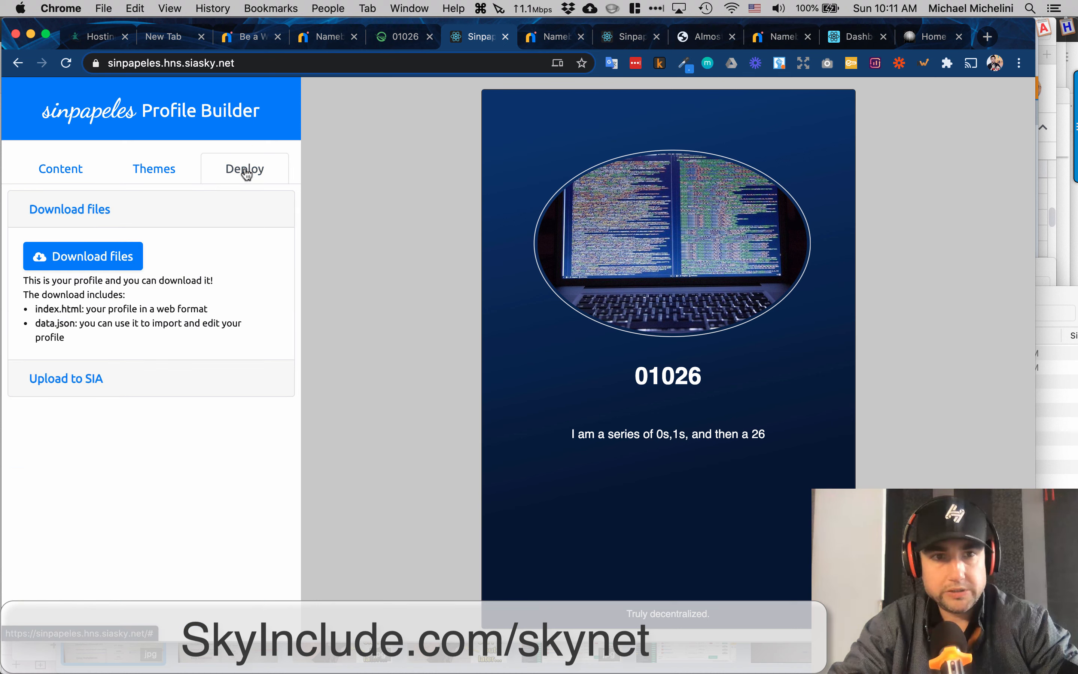
left_click(77, 382)
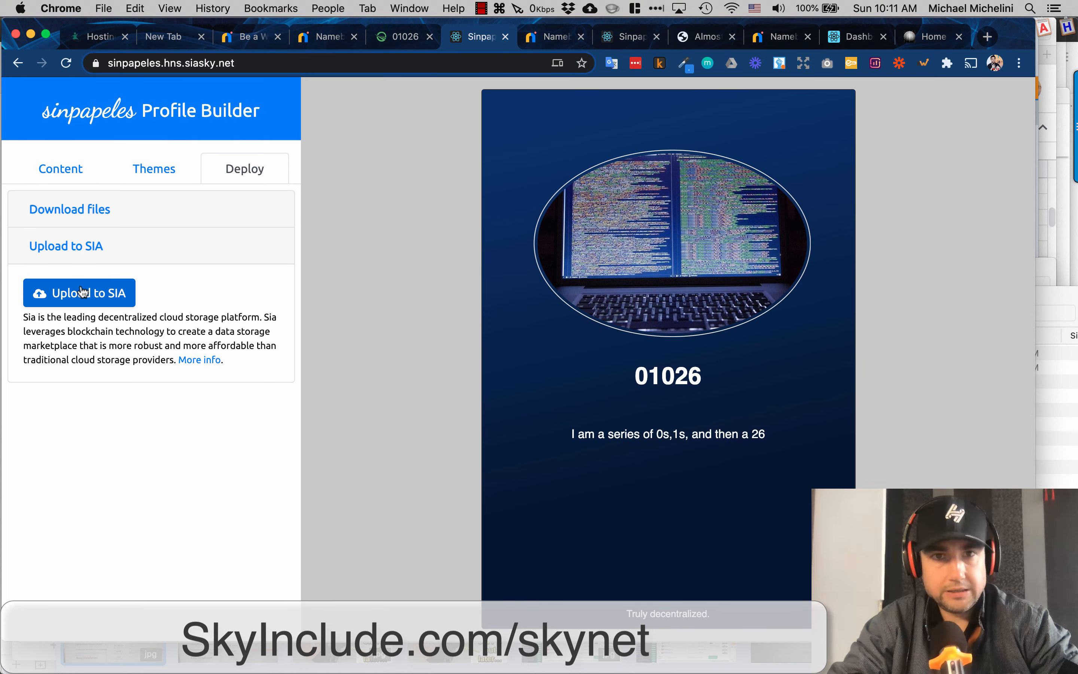
left_click(391, 35)
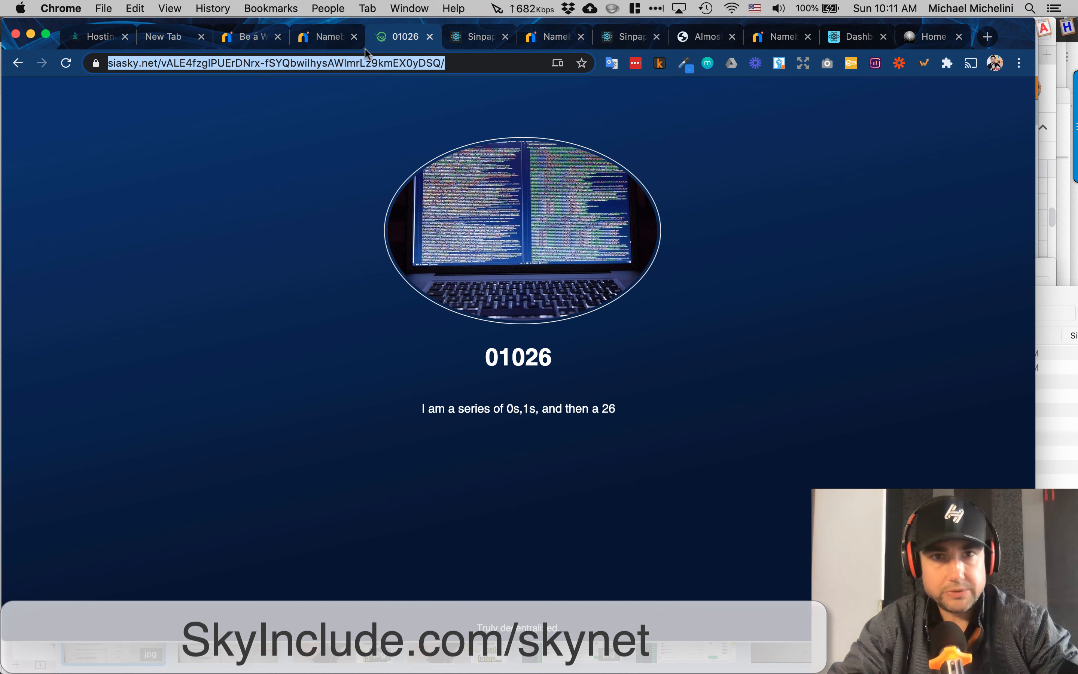
left_click(225, 65)
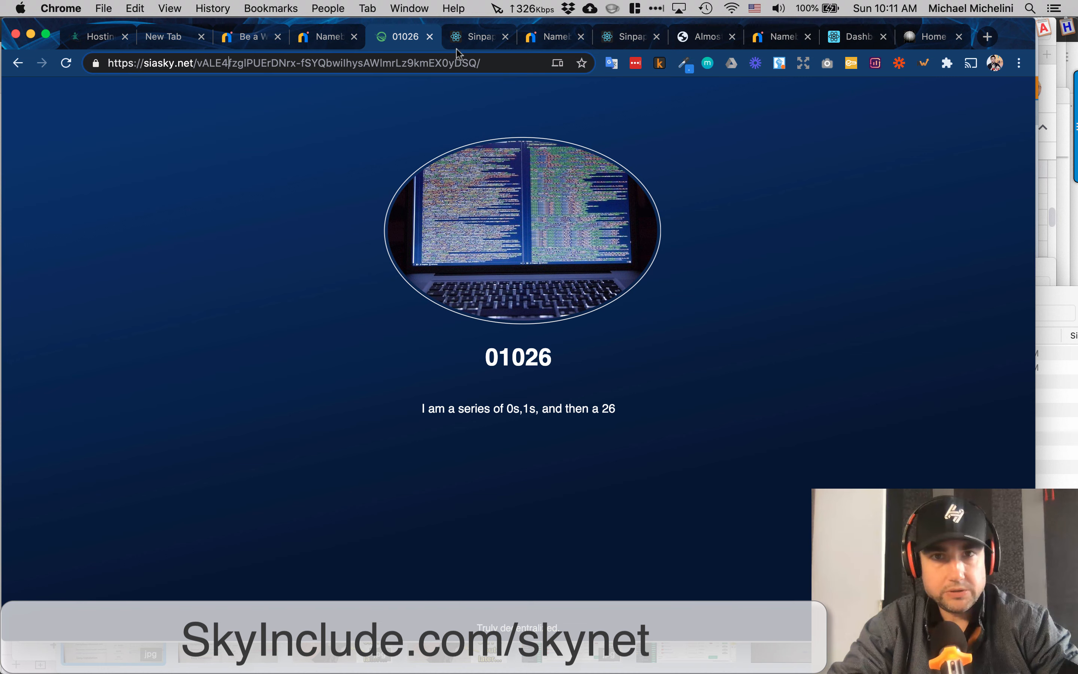
Switch to the 01026/ domain page in Namebase, dismiss the page search, and examine its blockchain and nameserver DNS records.
left_click(553, 37)
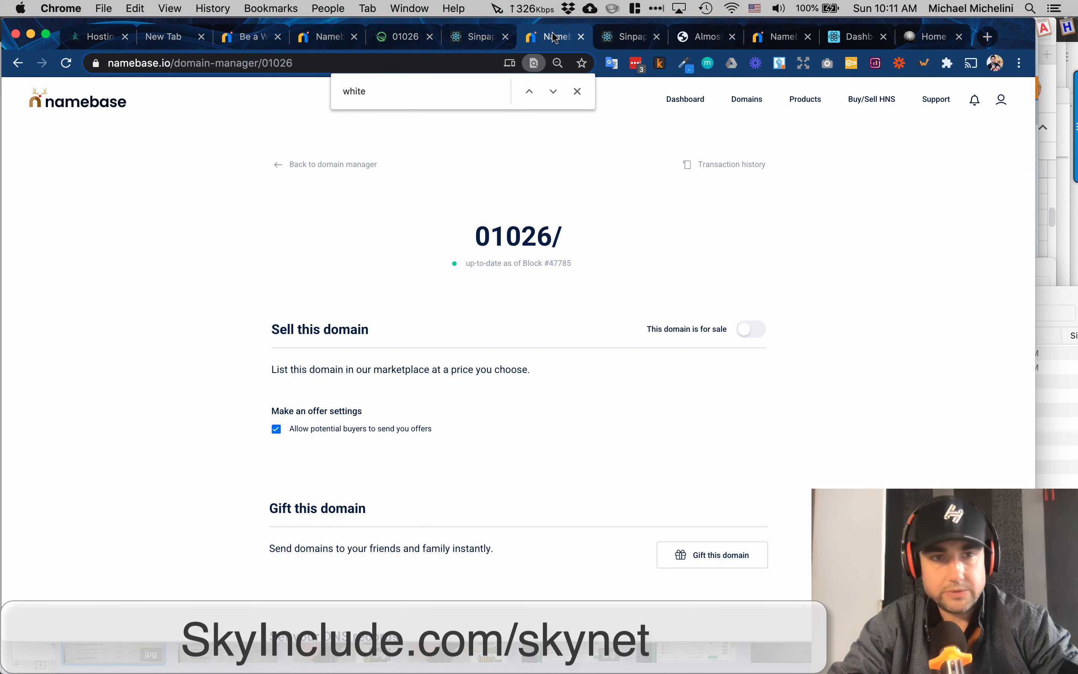
left_click(576, 91)
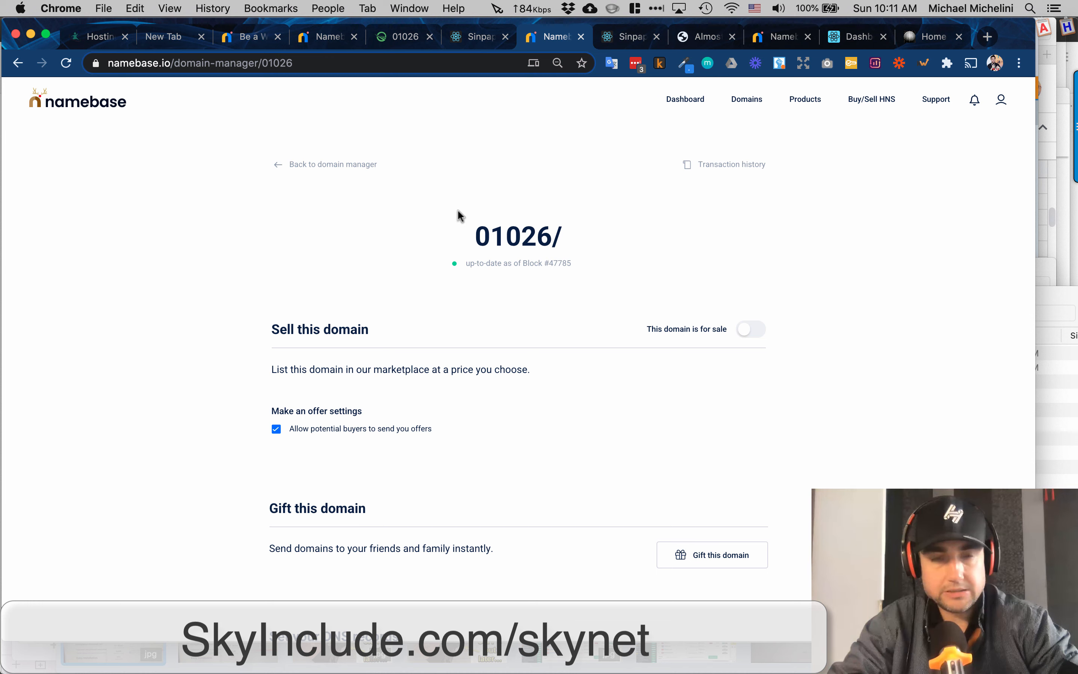
scroll(205, 306, "down", 5)
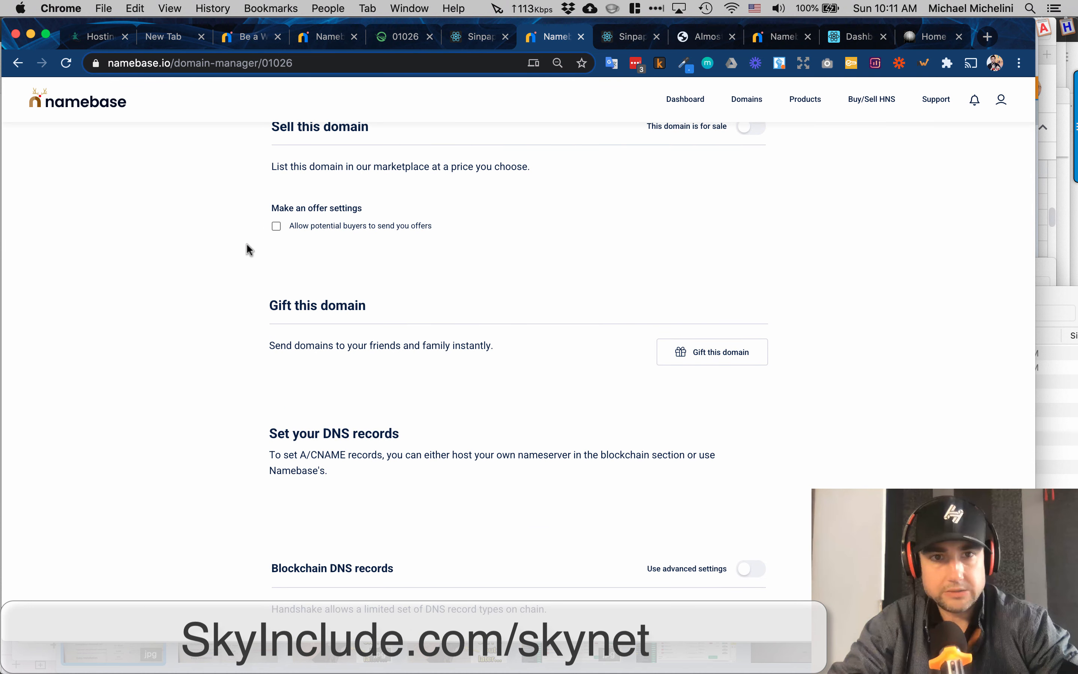
scroll(196, 298, "down", 10)
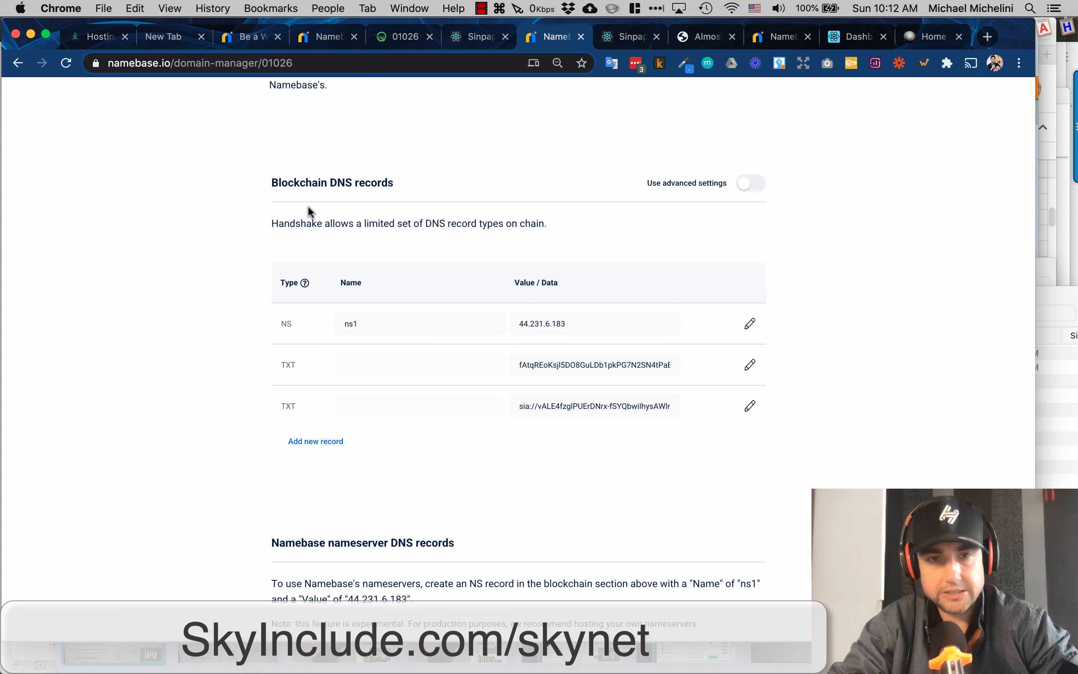
scroll(200, 285, "down", 5)
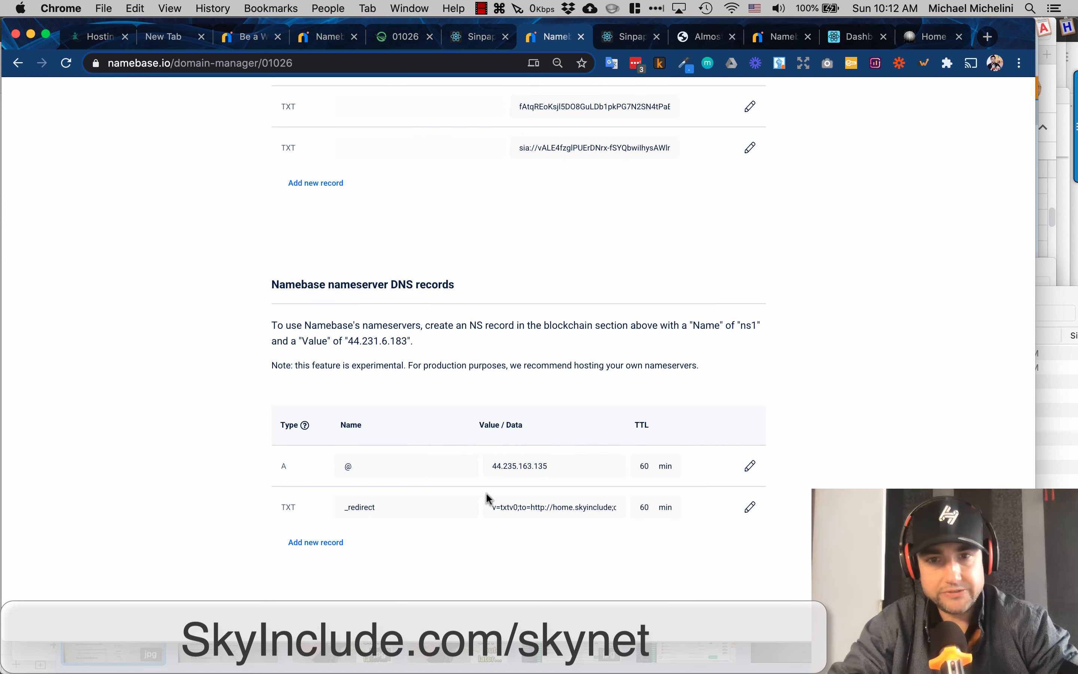
Look over Namebase's product options and re-examine the TXT records in the 01026/ domain's blockchain DNS section.
scroll(483, 272, "up", 15)
mouse_move(799, 103)
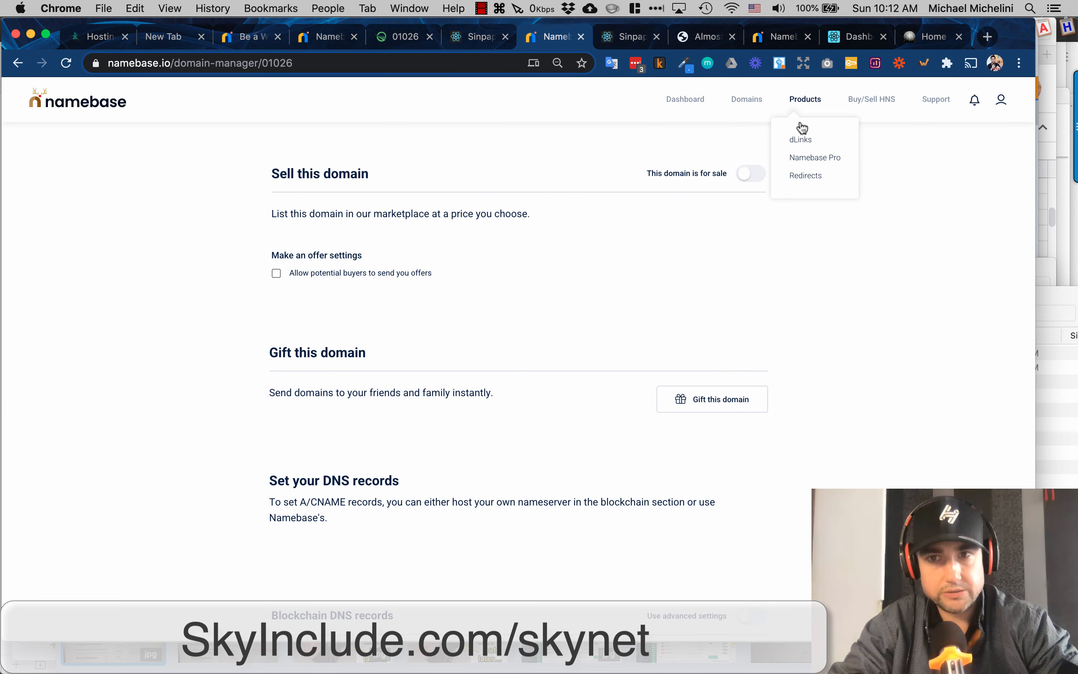
scroll(505, 273, "down", 7)
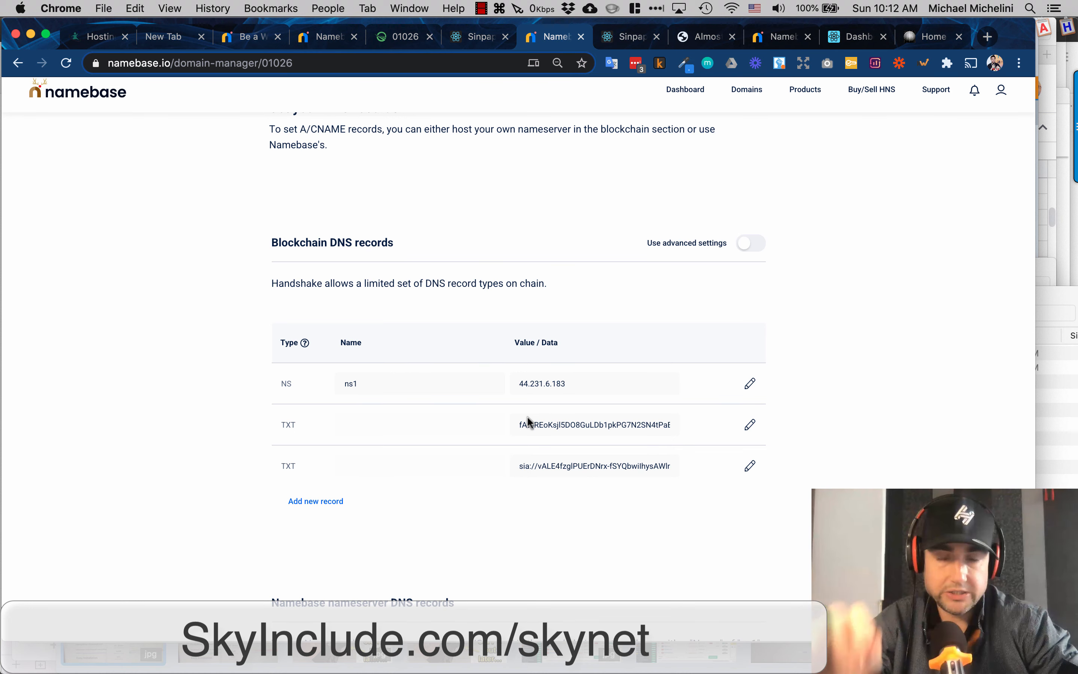
scroll(496, 327, "up", 10)
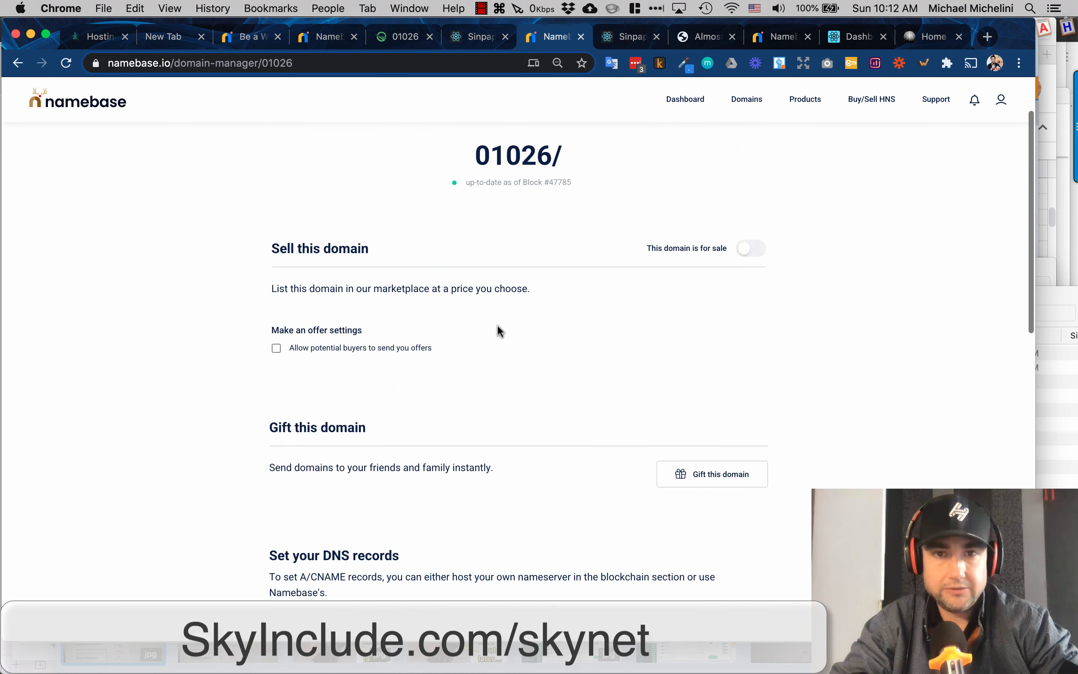
scroll(497, 331, "down", 5)
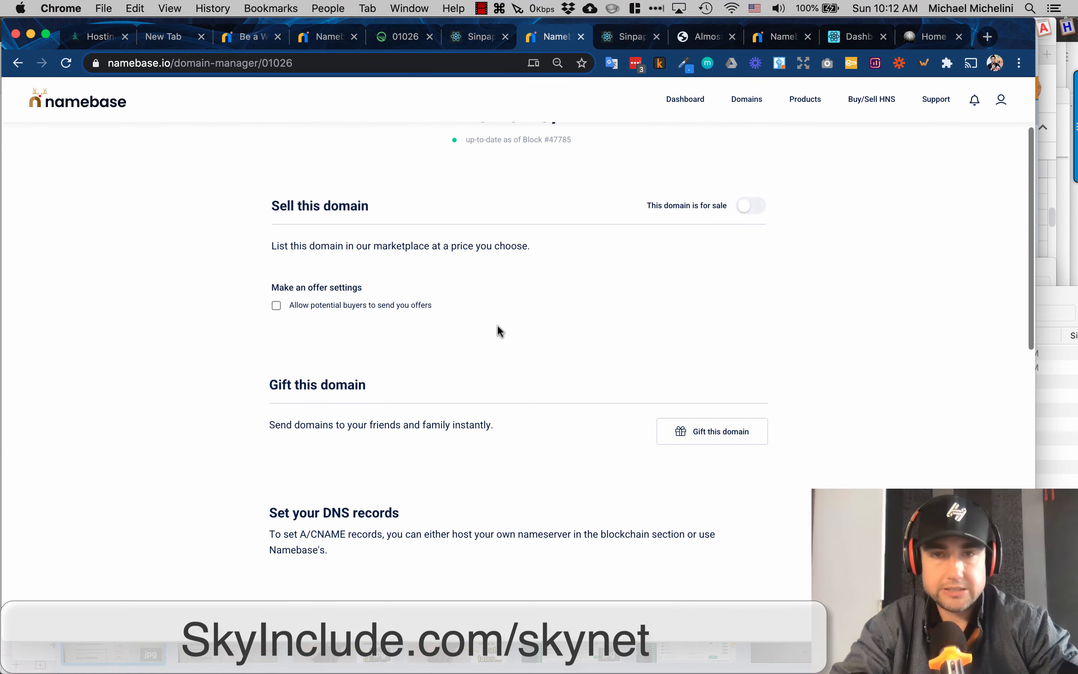
scroll(497, 330, "down", 3)
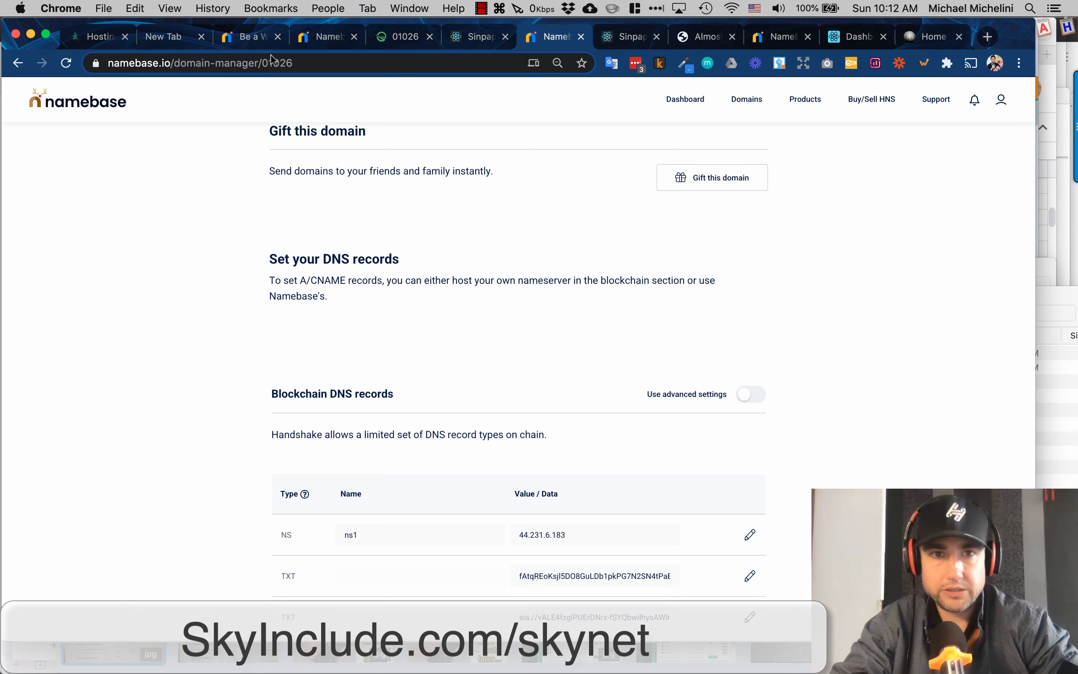
Switch to the whitecollar/ domain page and compare its blockchain and Namebase nameserver DNS records with those of 01026/.
left_click(316, 40)
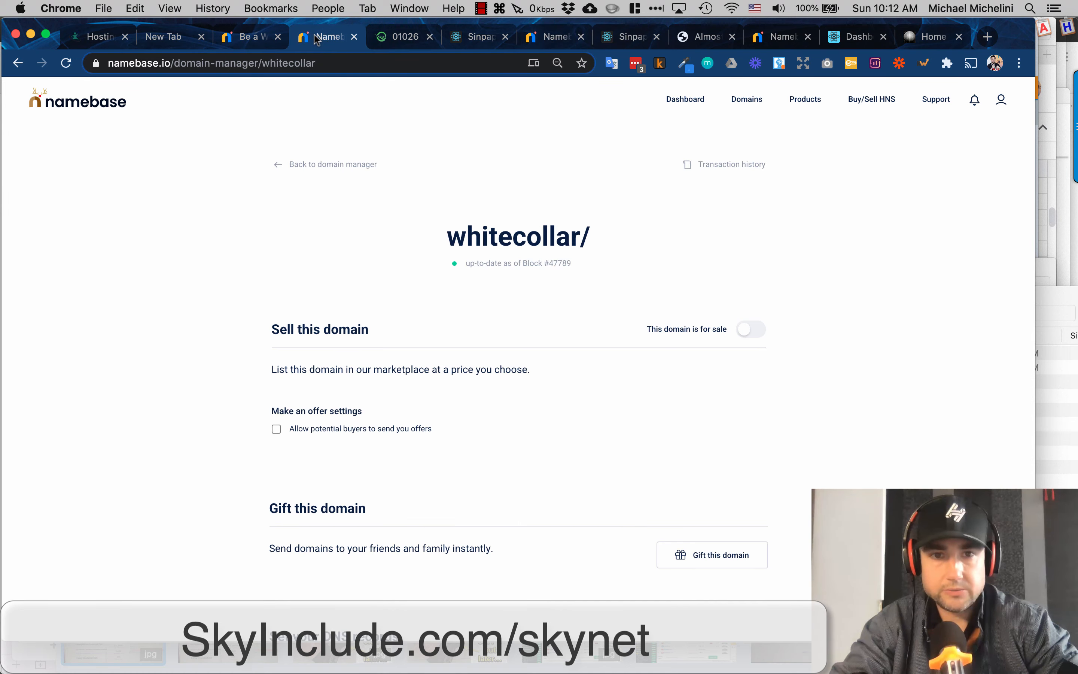
scroll(300, 266, "down", 15)
scroll(301, 277, "up", 5)
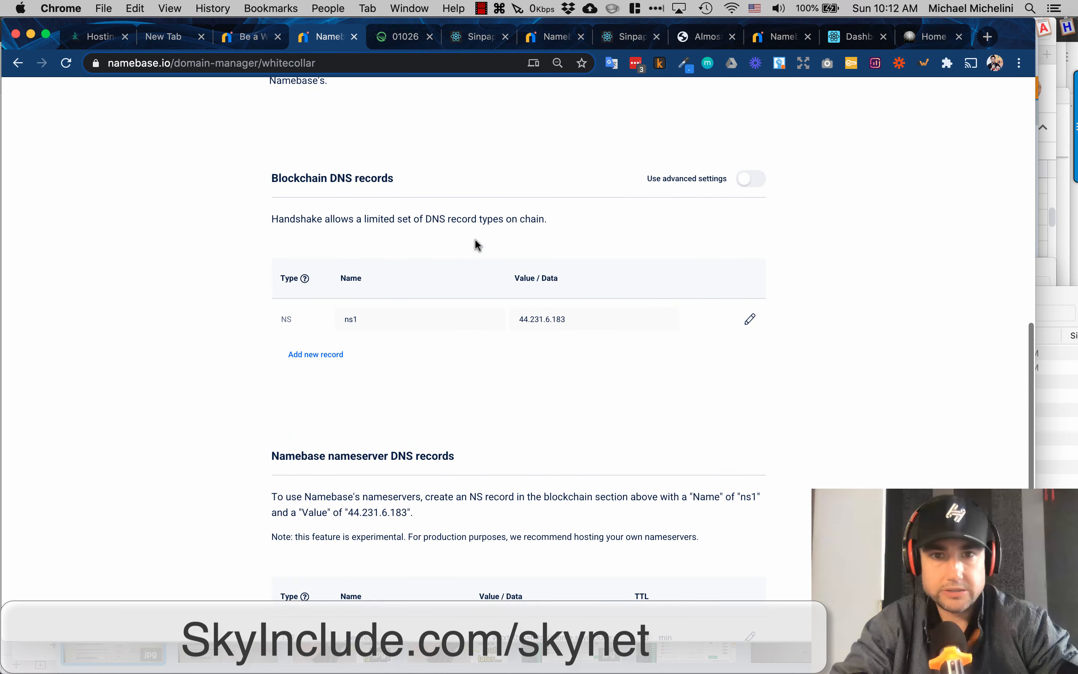
scroll(470, 339, "down", 4)
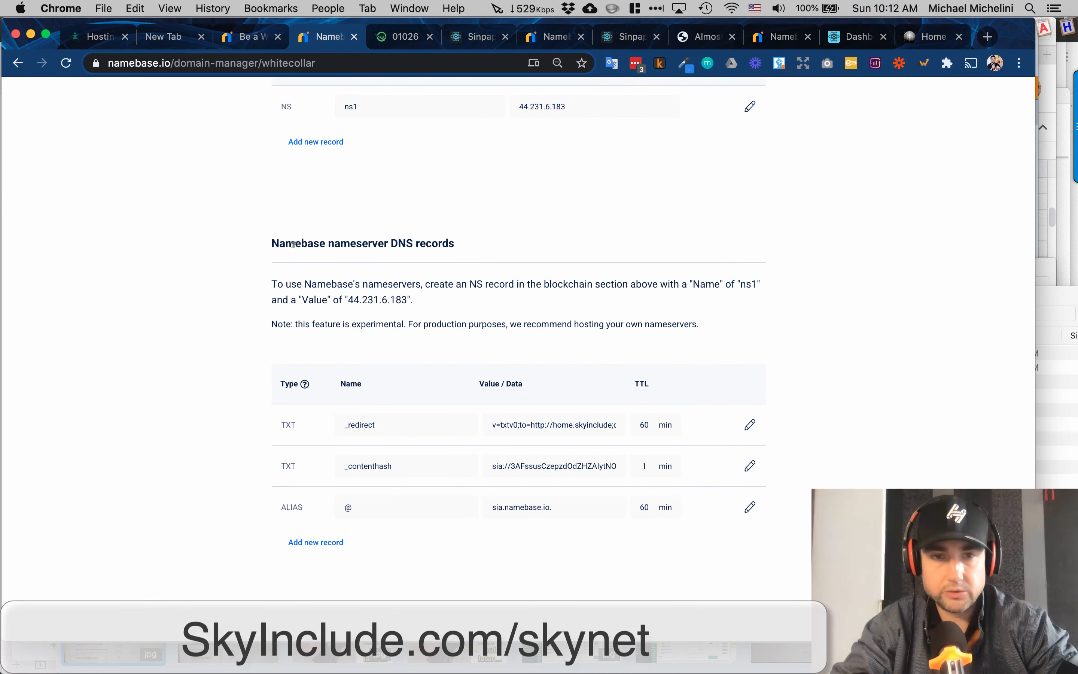
Recheck the 01026/ domain page and profile builder, and read the Skynet article's instructions for converting the Sia link and reaching the 01026 page.
left_click(550, 37)
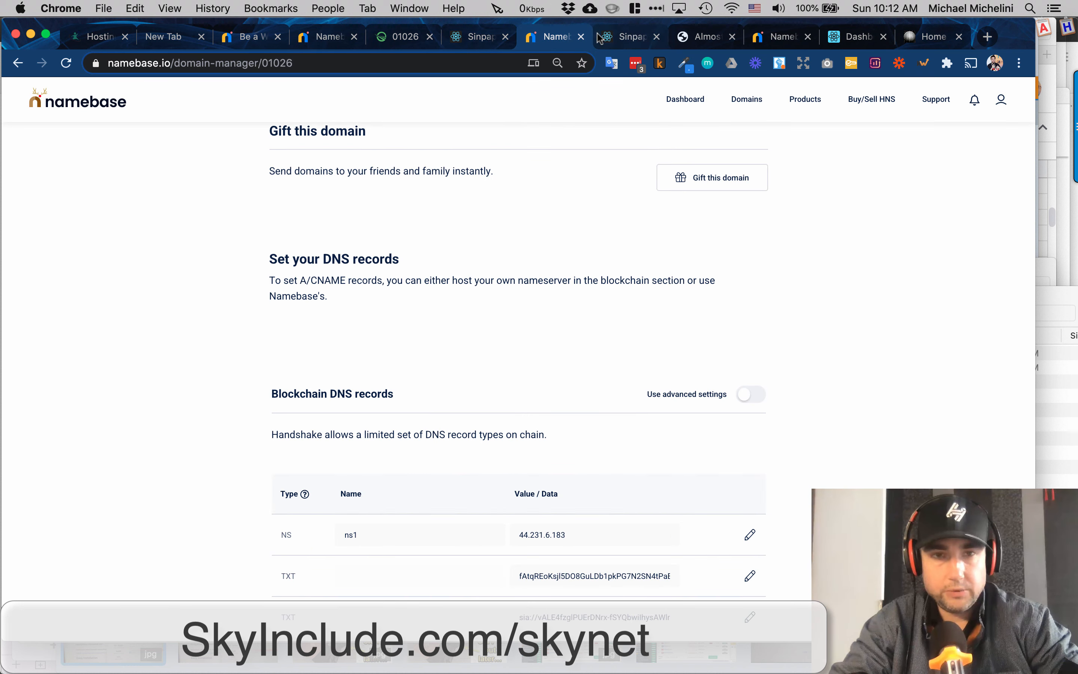
left_click(465, 37)
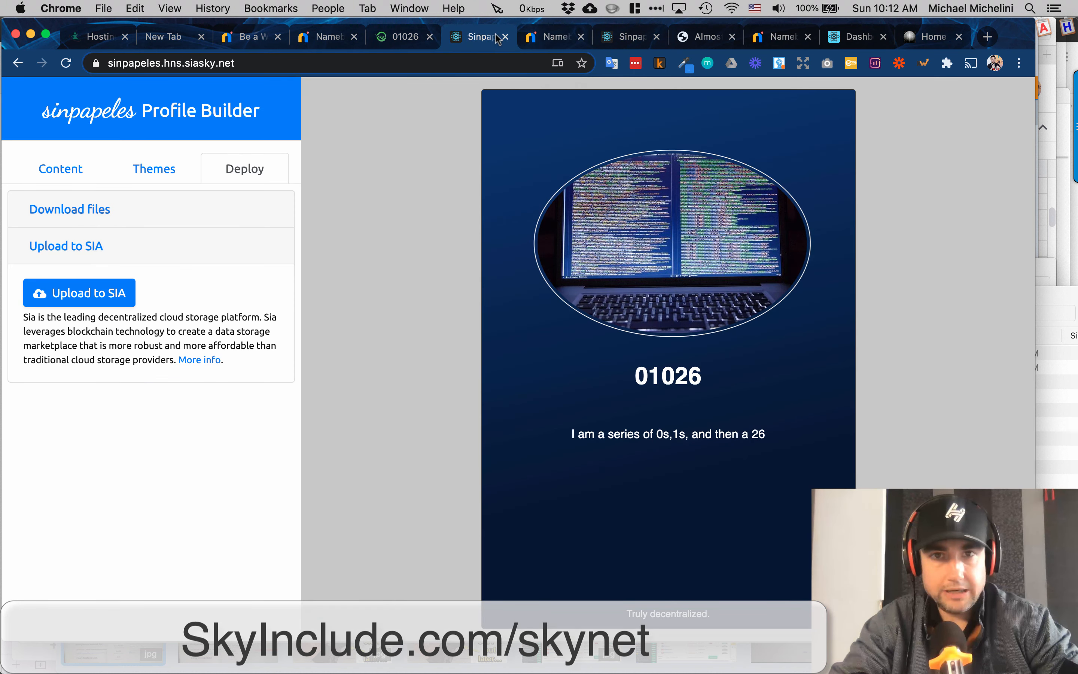
left_click(533, 40)
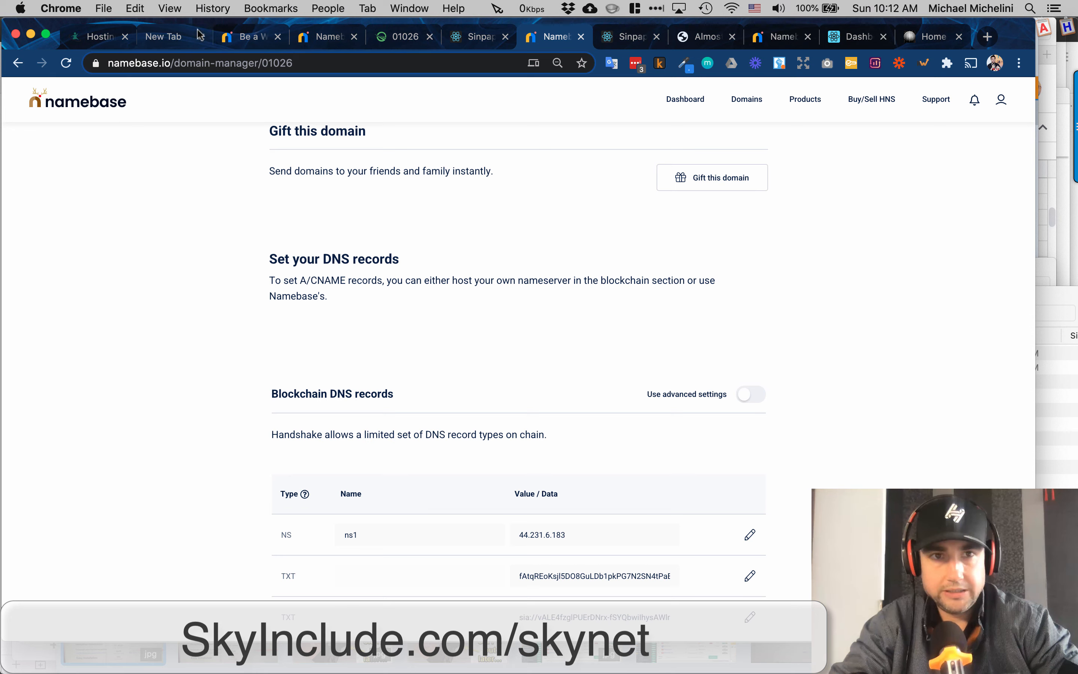
left_click(103, 36)
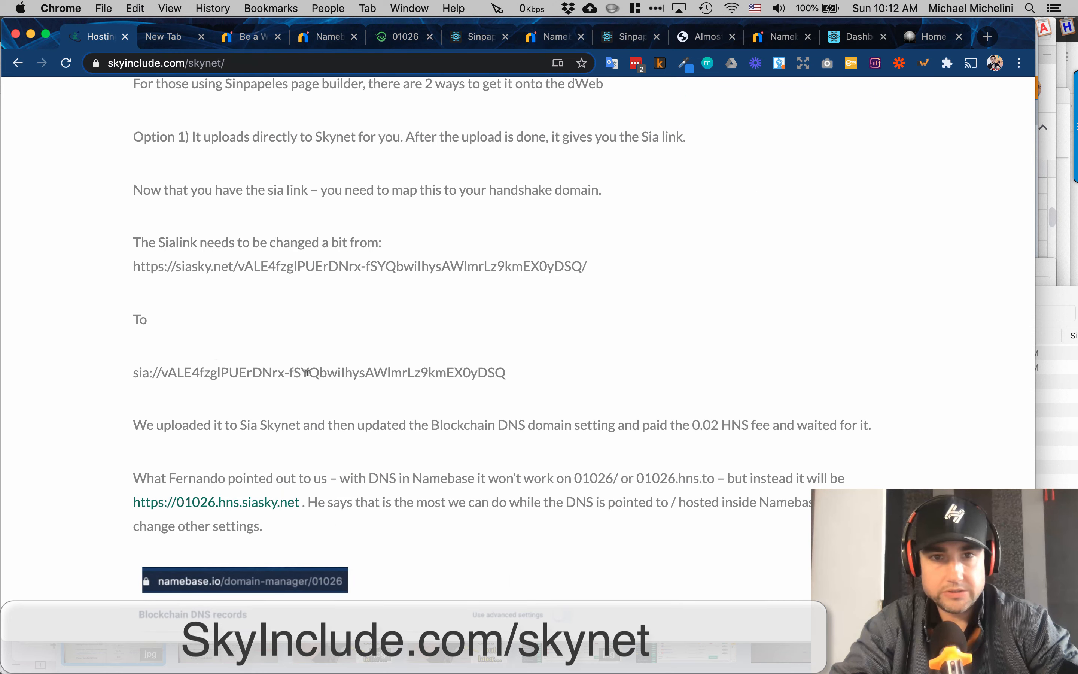
scroll(307, 372, "up", 5)
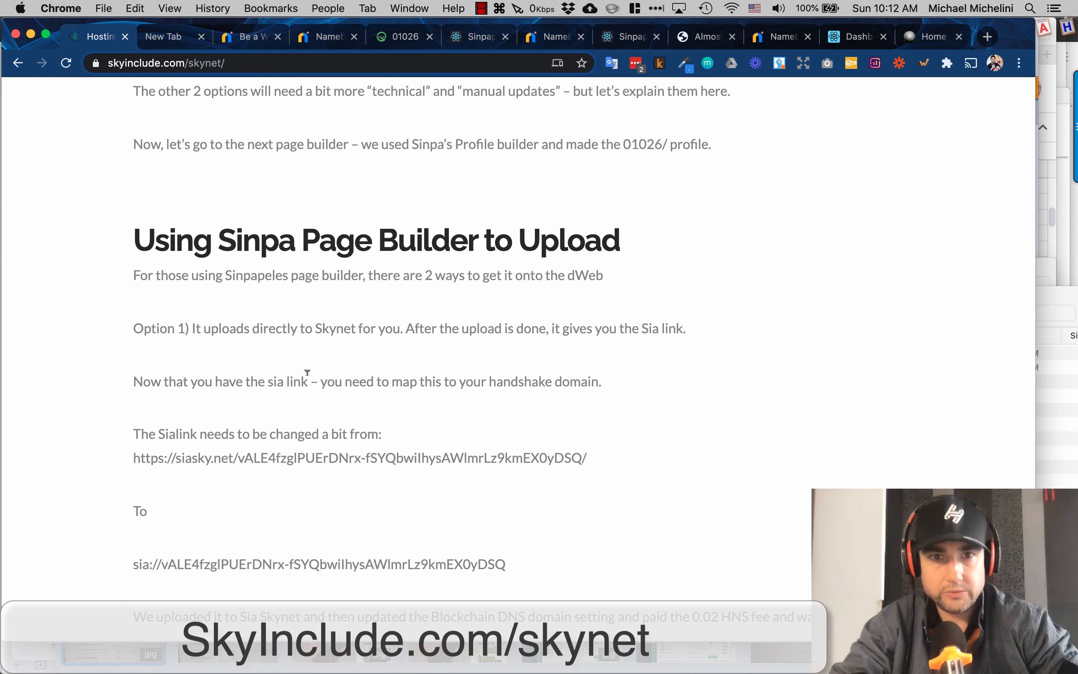
scroll(307, 375, "down", 10)
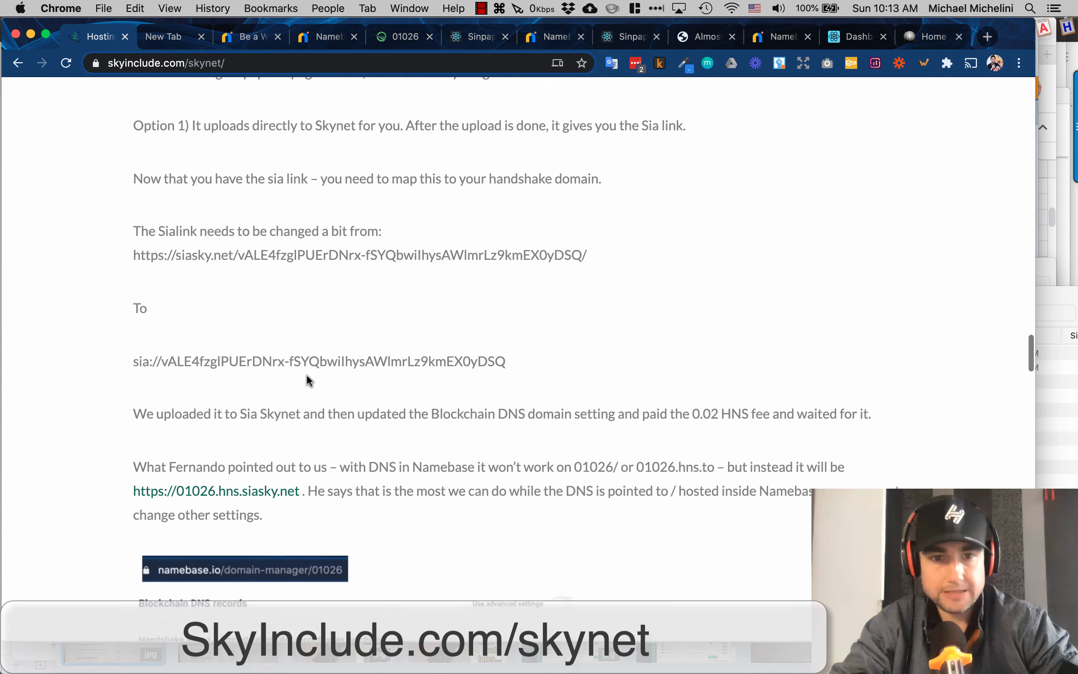
scroll(306, 374, "down", 2)
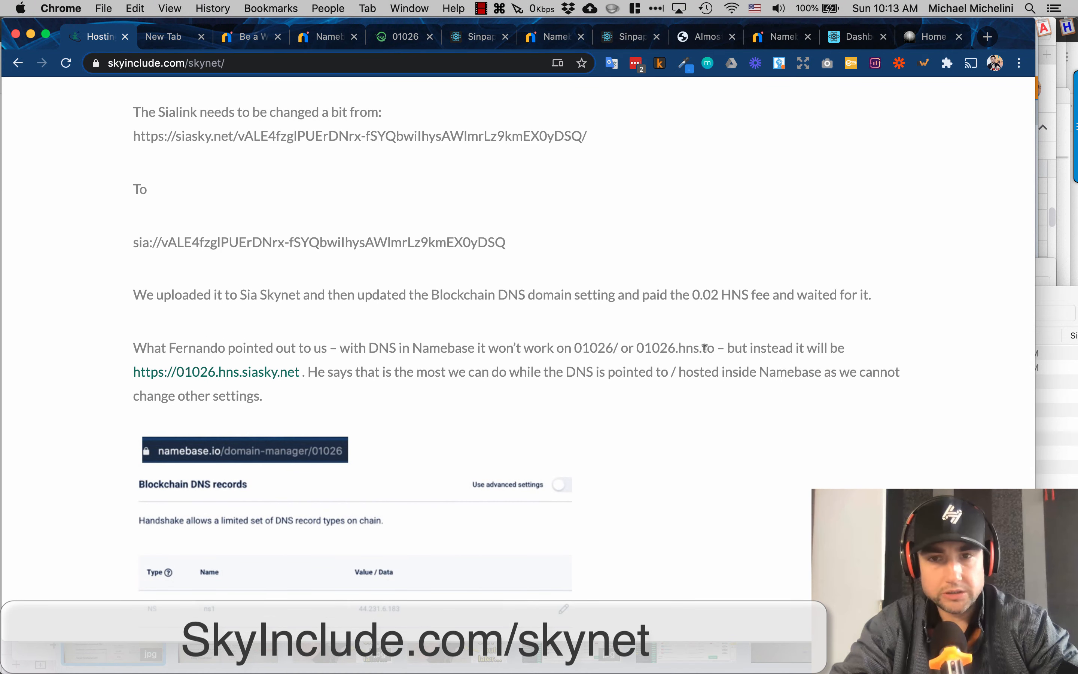
left_click_drag(712, 348, 133, 348)
left_click(307, 388)
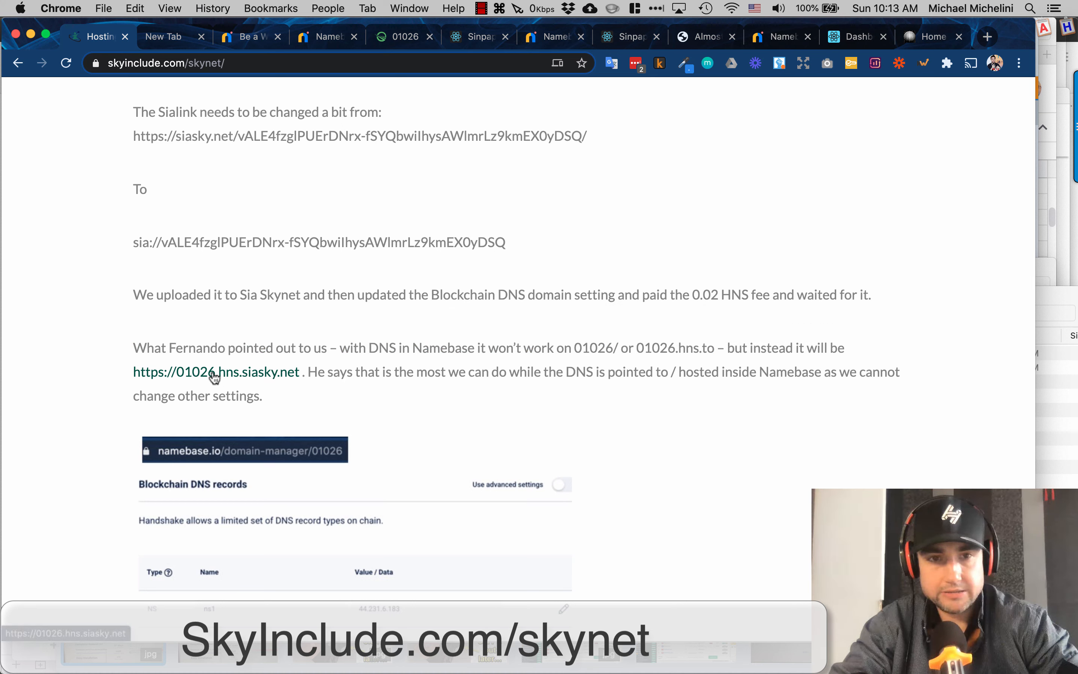
Compare the whitecollar/ domain records and its published dLink with the 01026 Skynet page, its profile builder and its Namebase domain page.
left_click(310, 38)
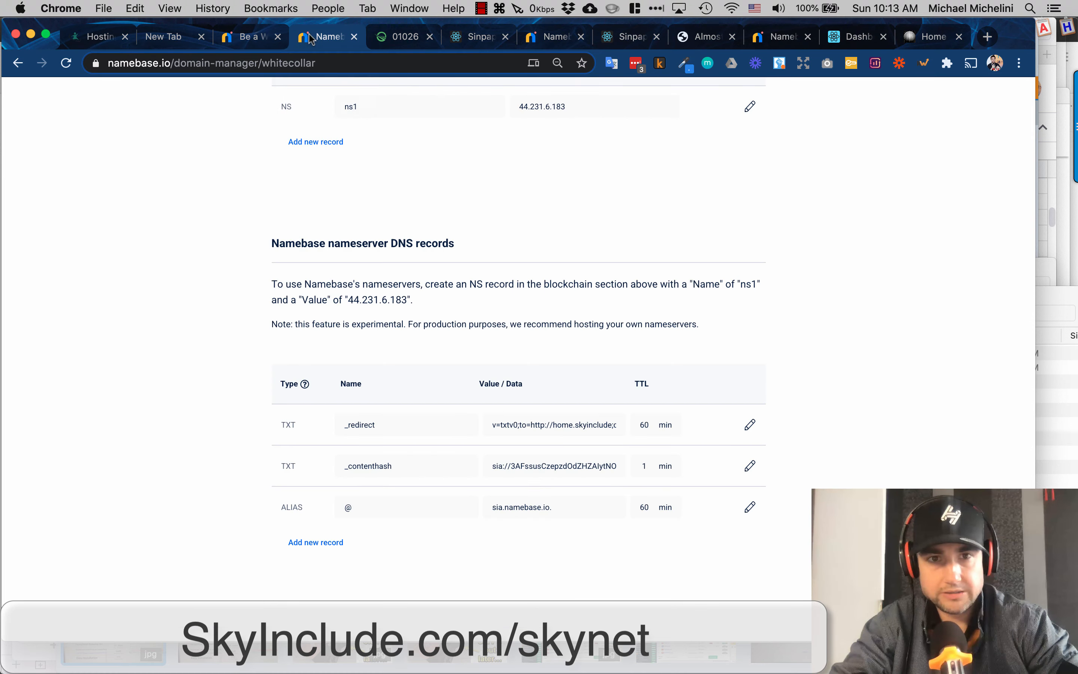
left_click(247, 39)
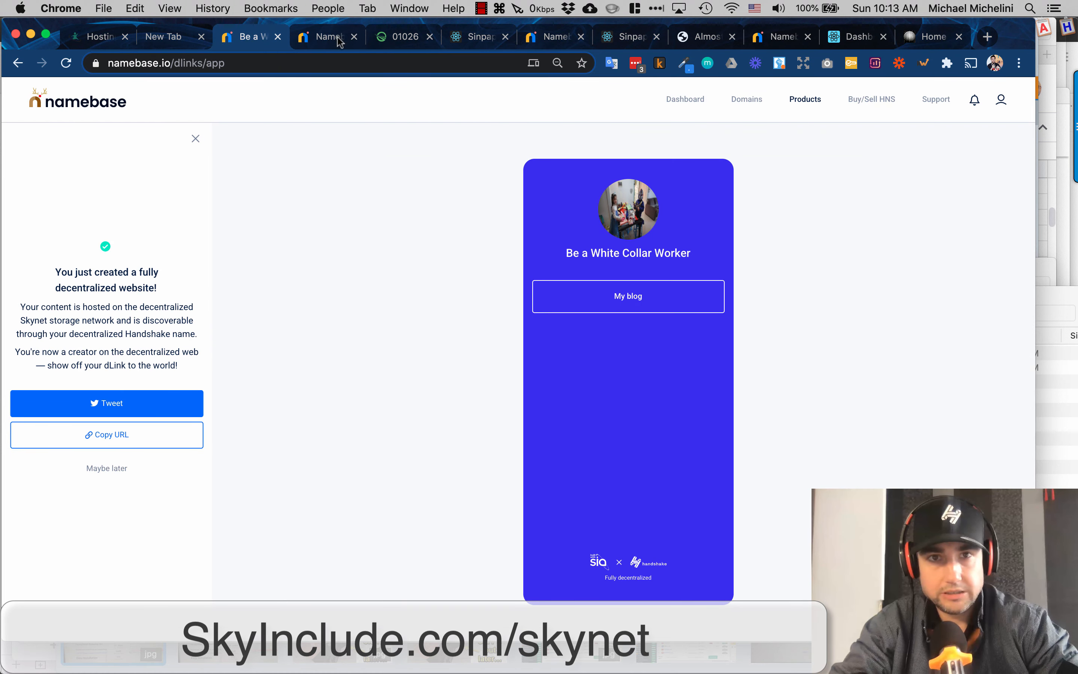
left_click(405, 36)
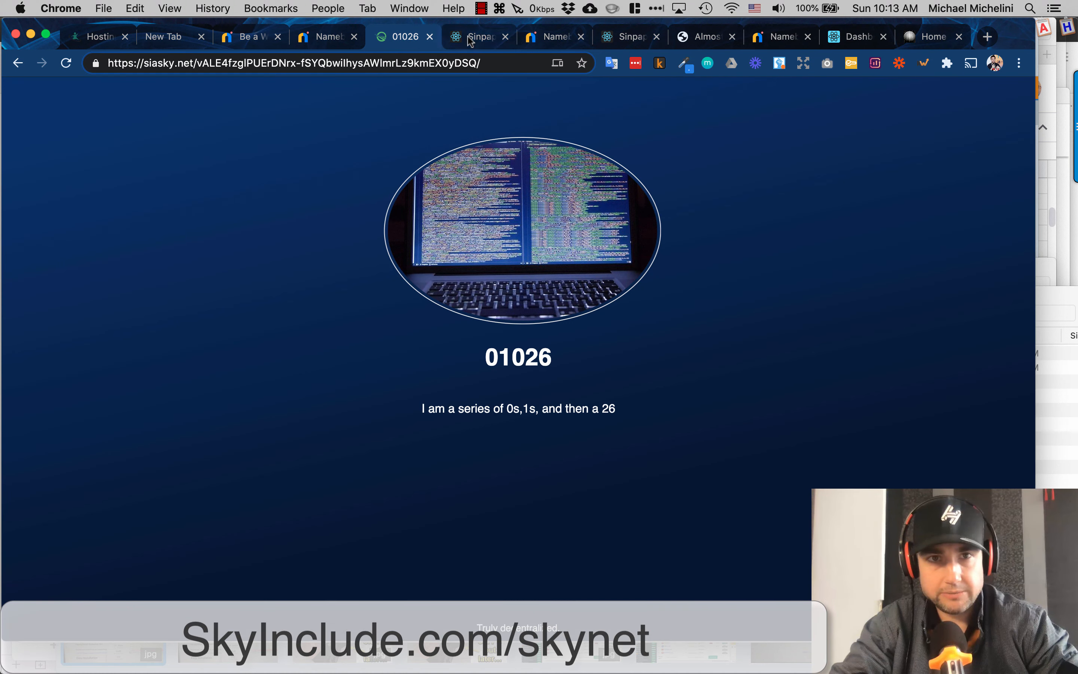
left_click(480, 37)
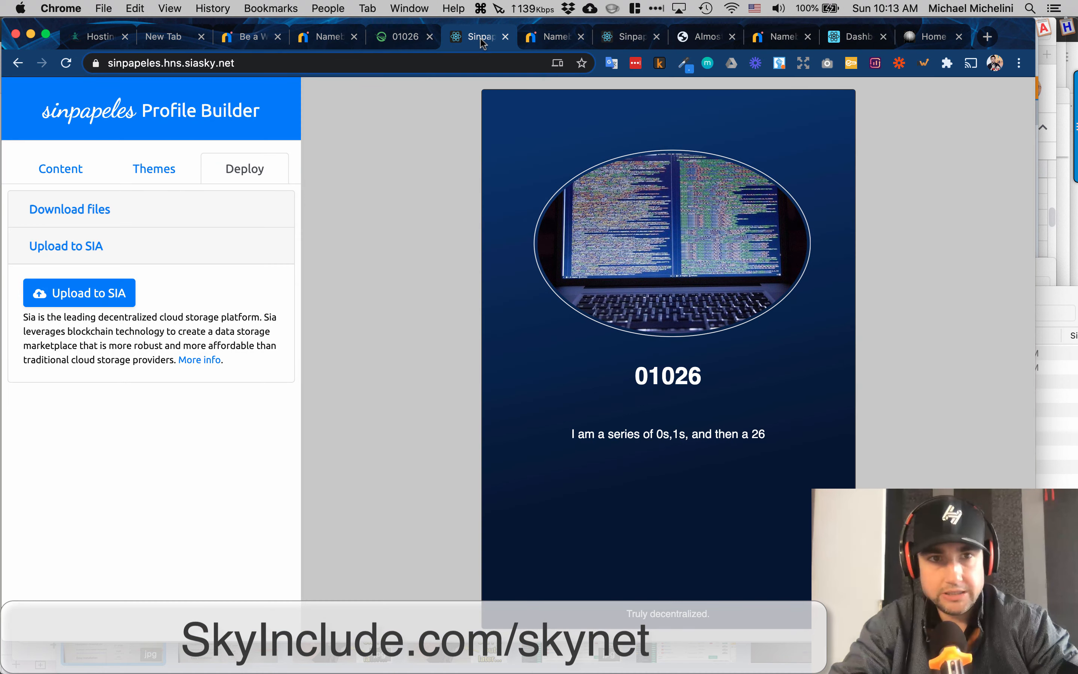
left_click(529, 35)
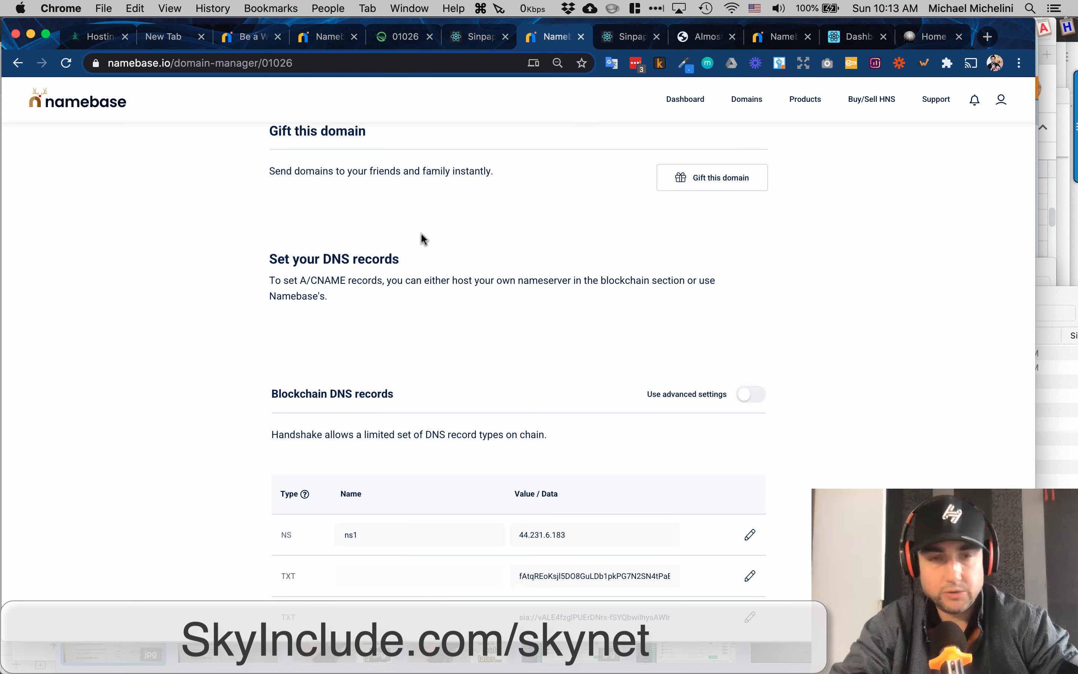
scroll(421, 236, "up", 5)
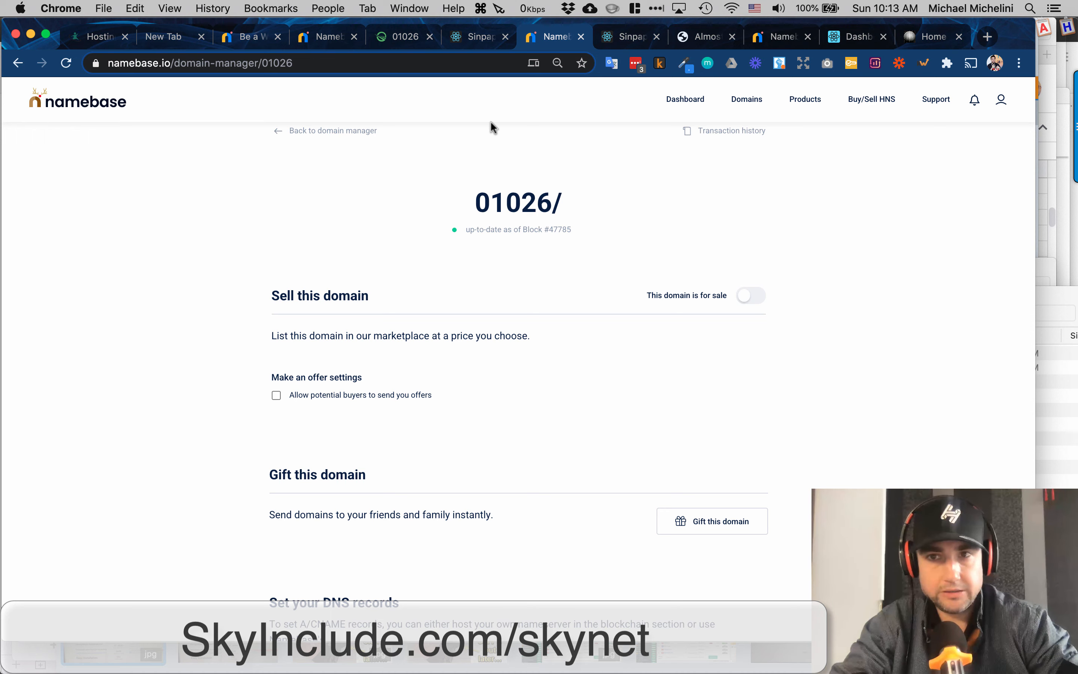
left_click(457, 42)
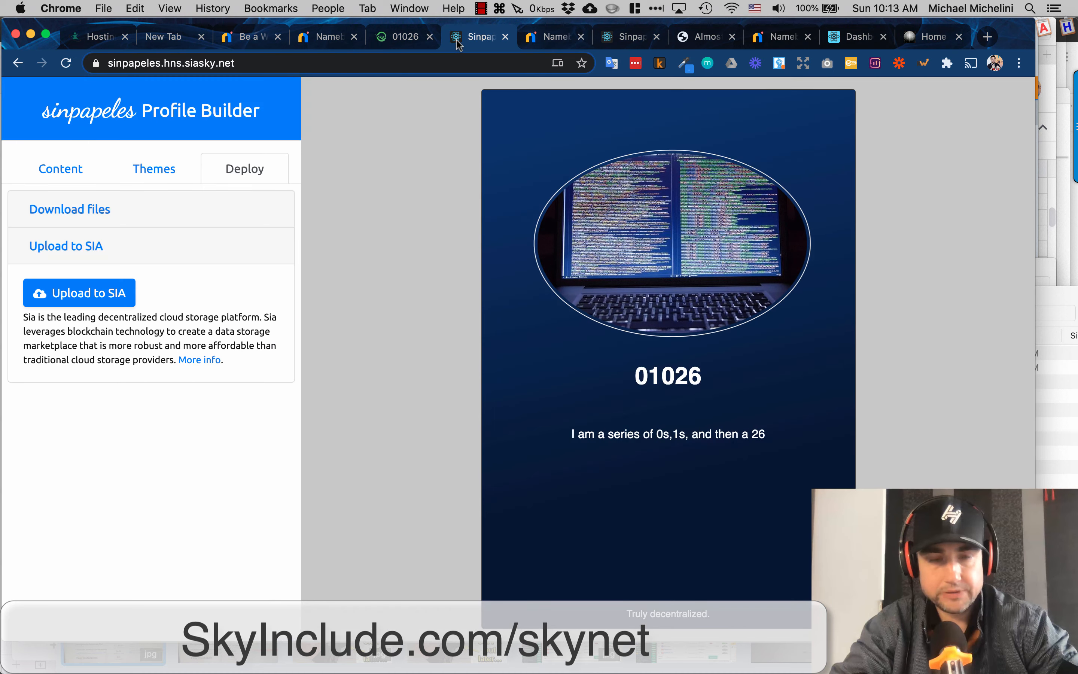
left_click(102, 38)
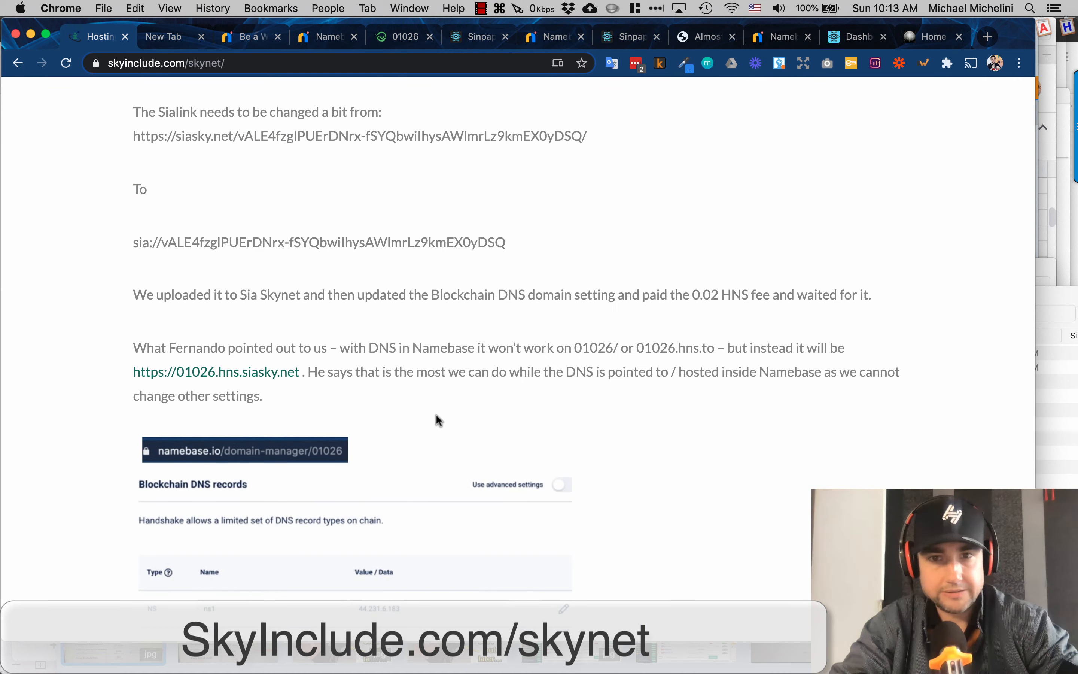
right_click(208, 368)
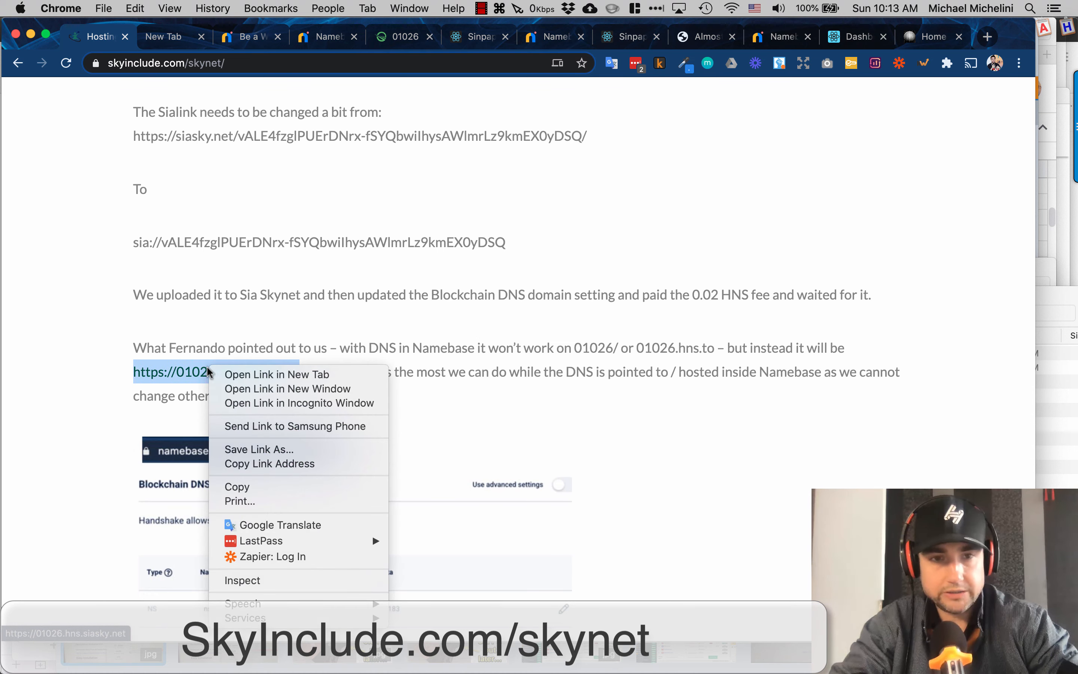
left_click(240, 374)
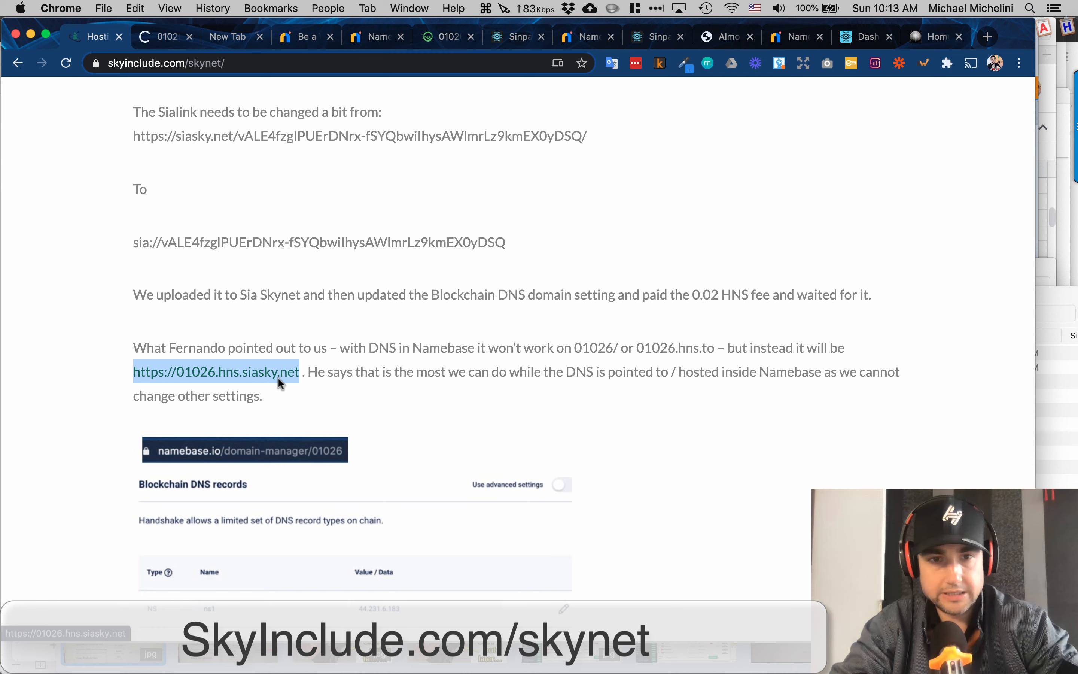
left_click(156, 40)
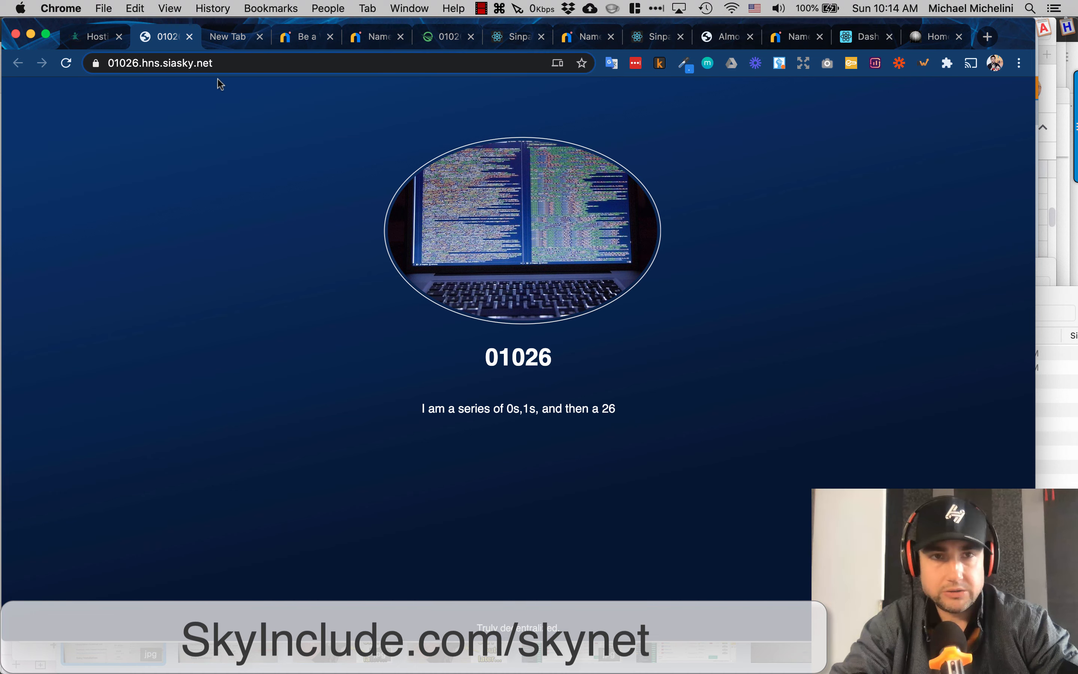
Compare the dLinks page and the whitecollar/ nameserver records with the Sinpapeles profile builder and the 01026/ domain page.
left_click(287, 42)
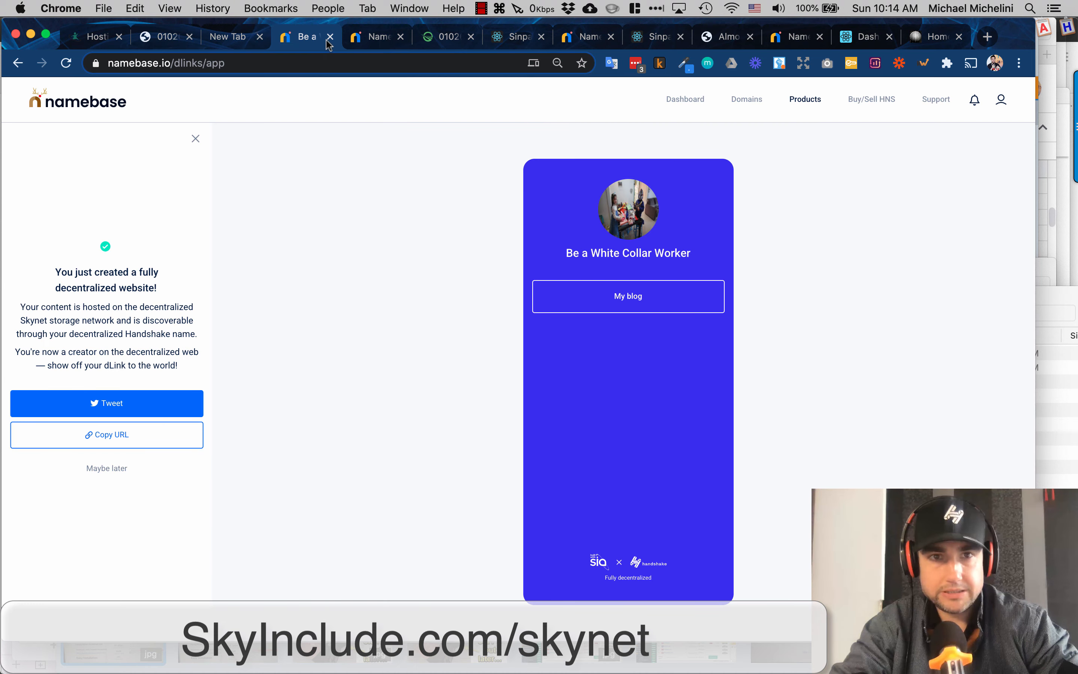
left_click(367, 42)
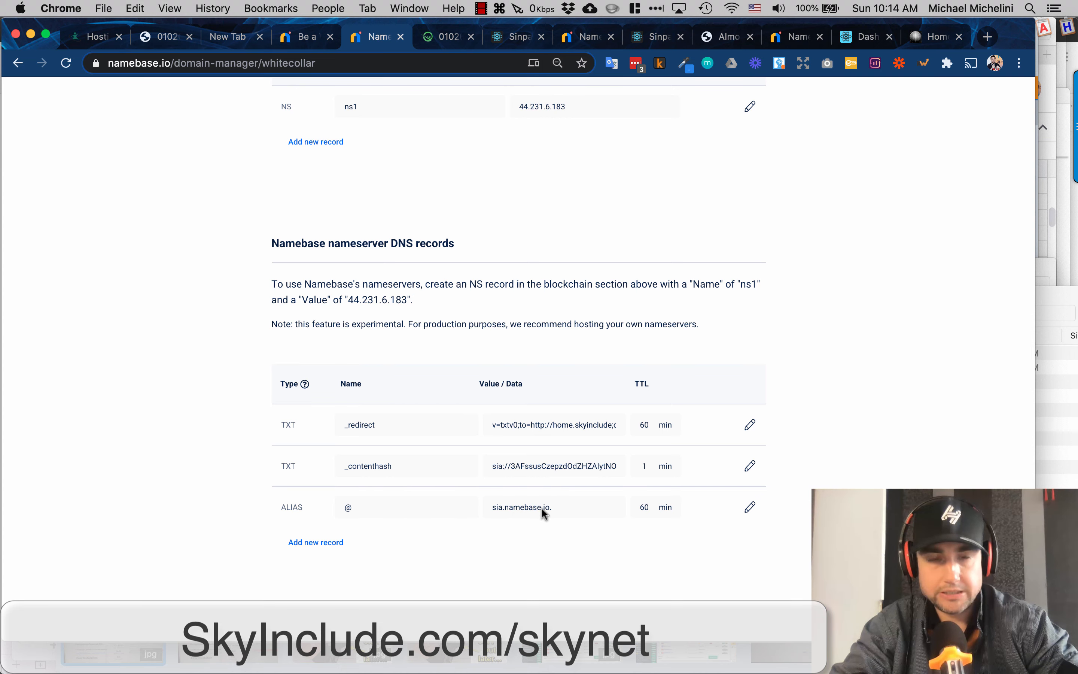
left_click(501, 35)
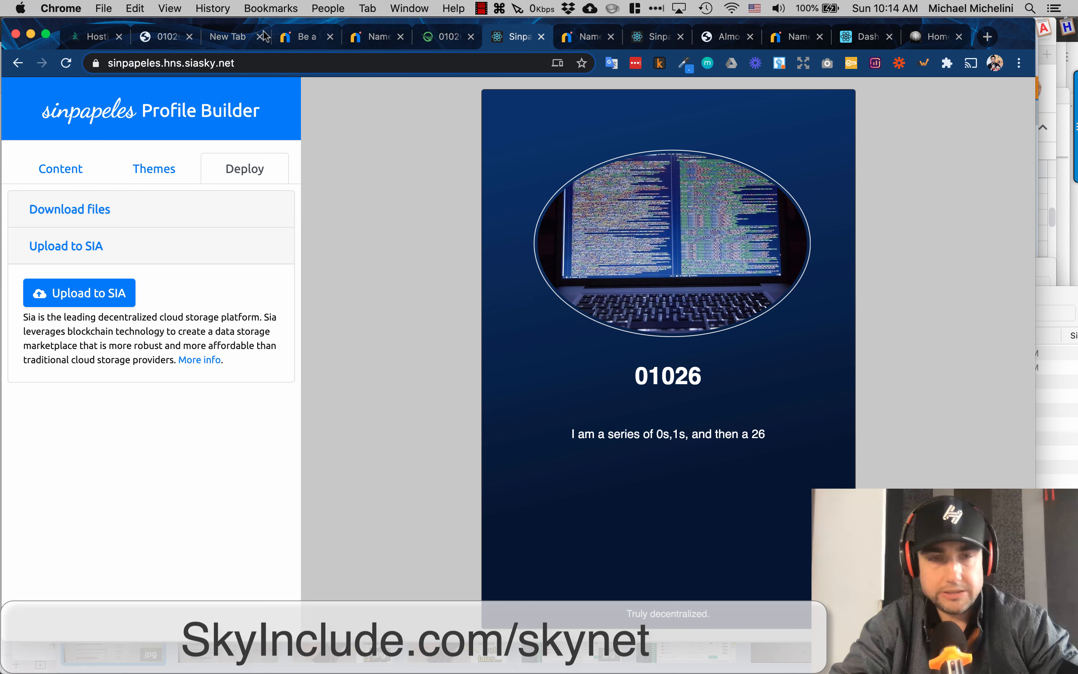
left_click(652, 36)
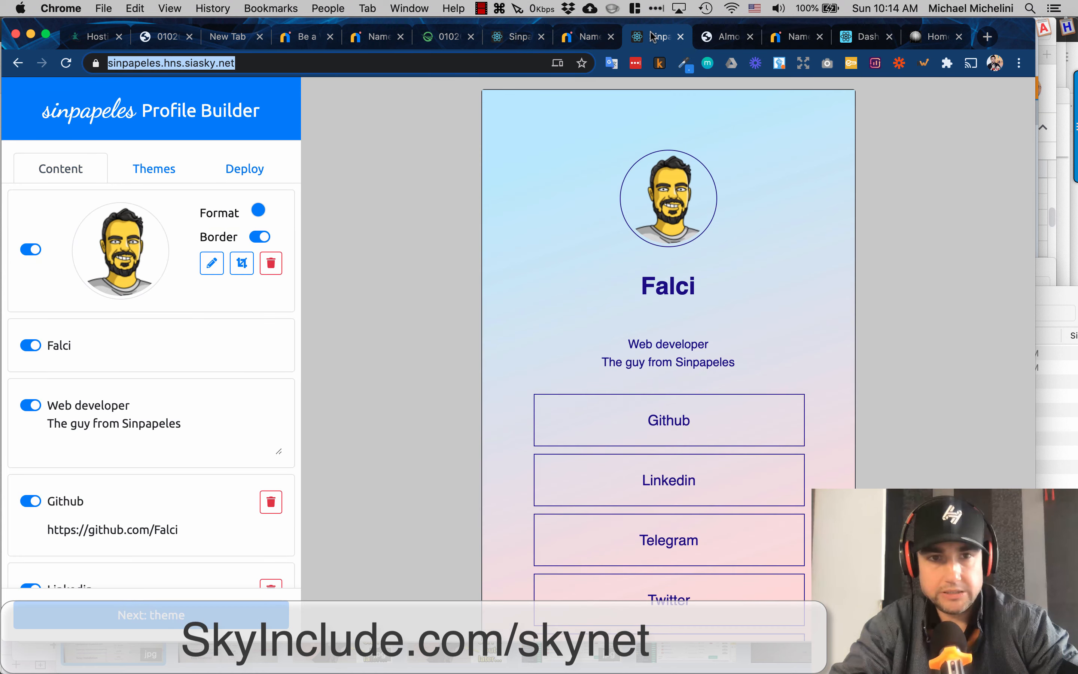
left_click(584, 41)
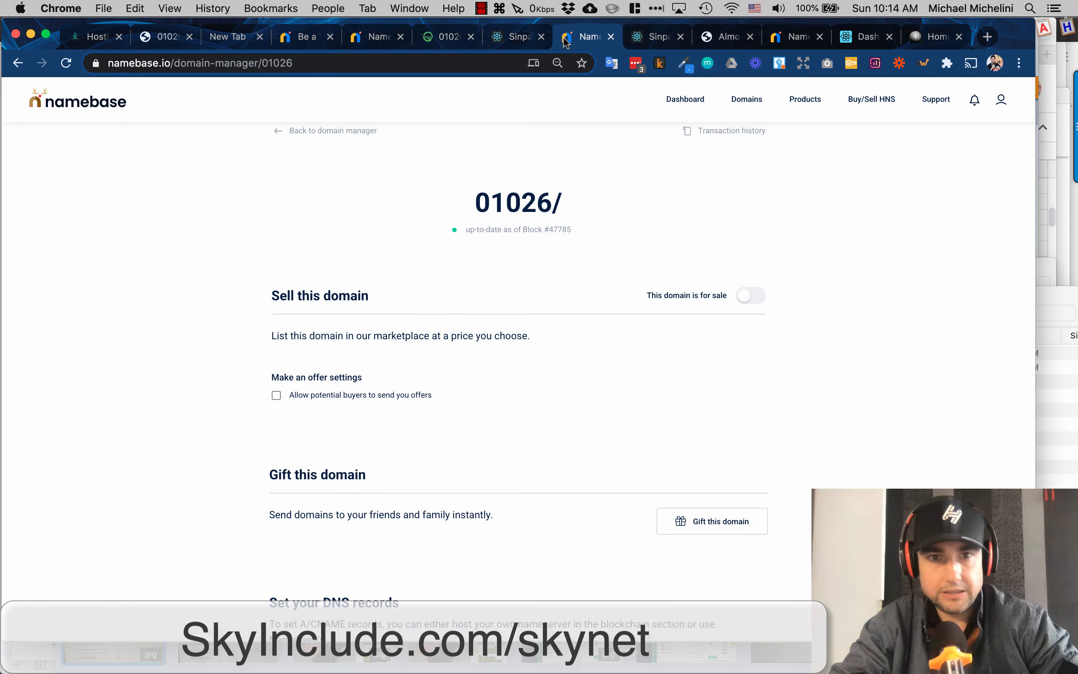
left_click(640, 39)
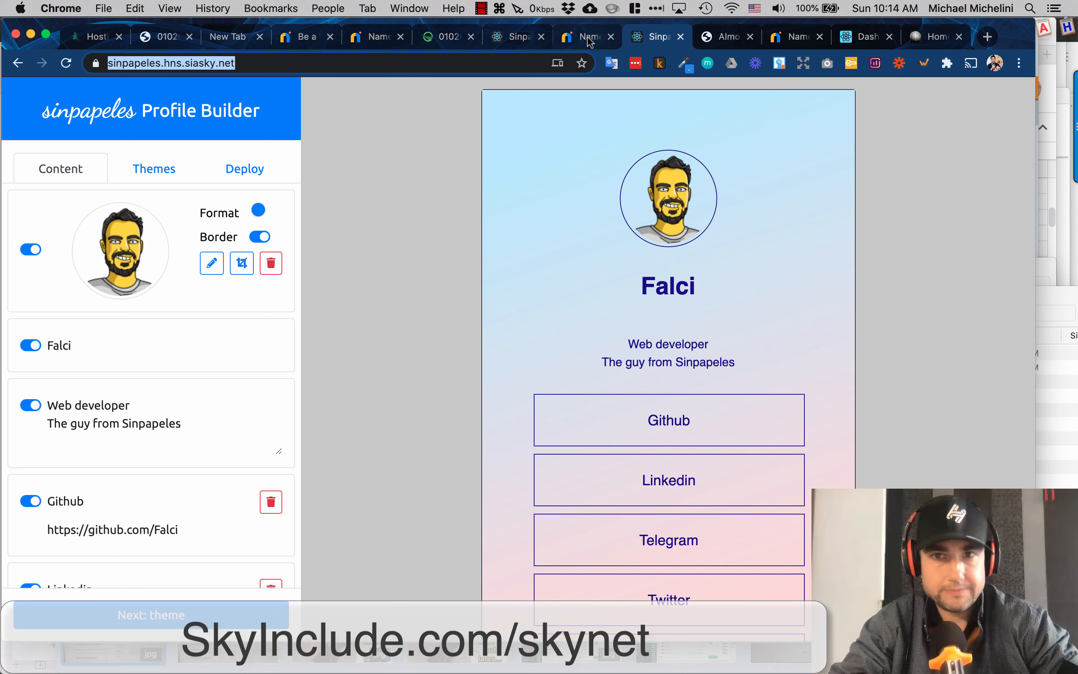
Check top10deals.hns.to, revisit the 01026 page at its siasky.net and hns.siasky.net addresses, and dismiss the two calendar reminders.
left_click(732, 41)
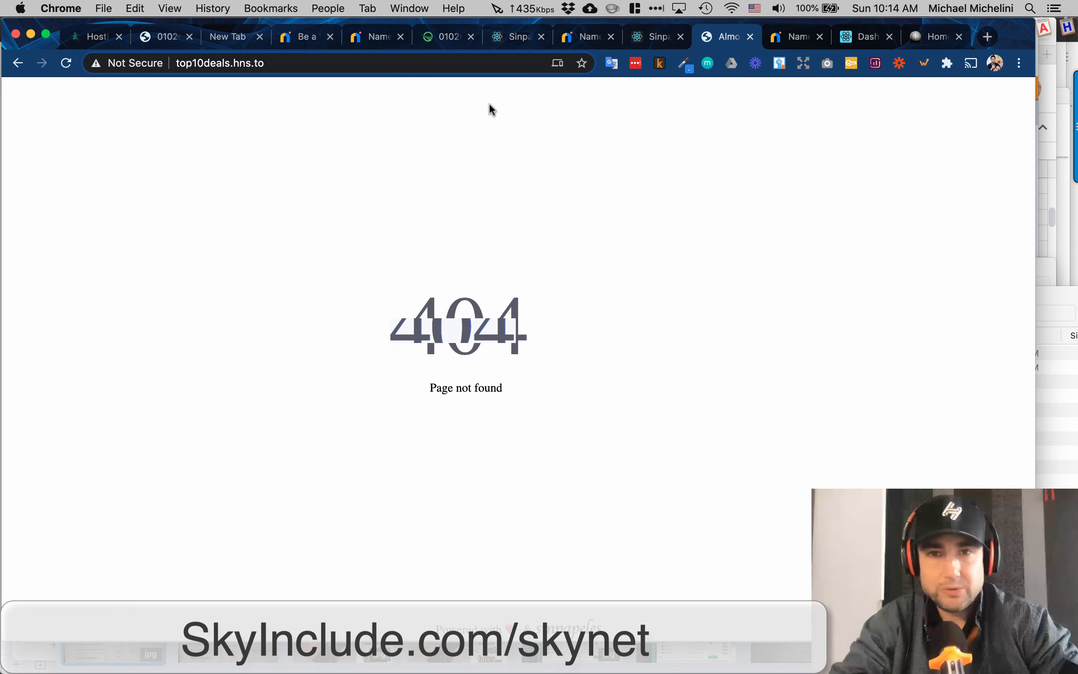
left_click(439, 39)
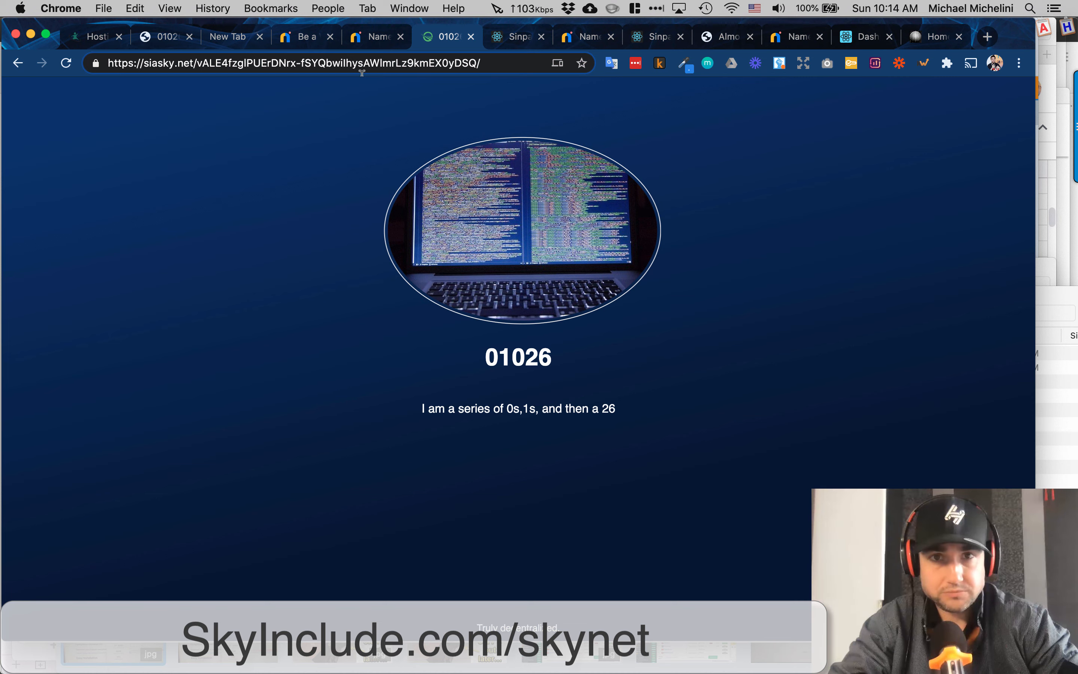
left_click(161, 44)
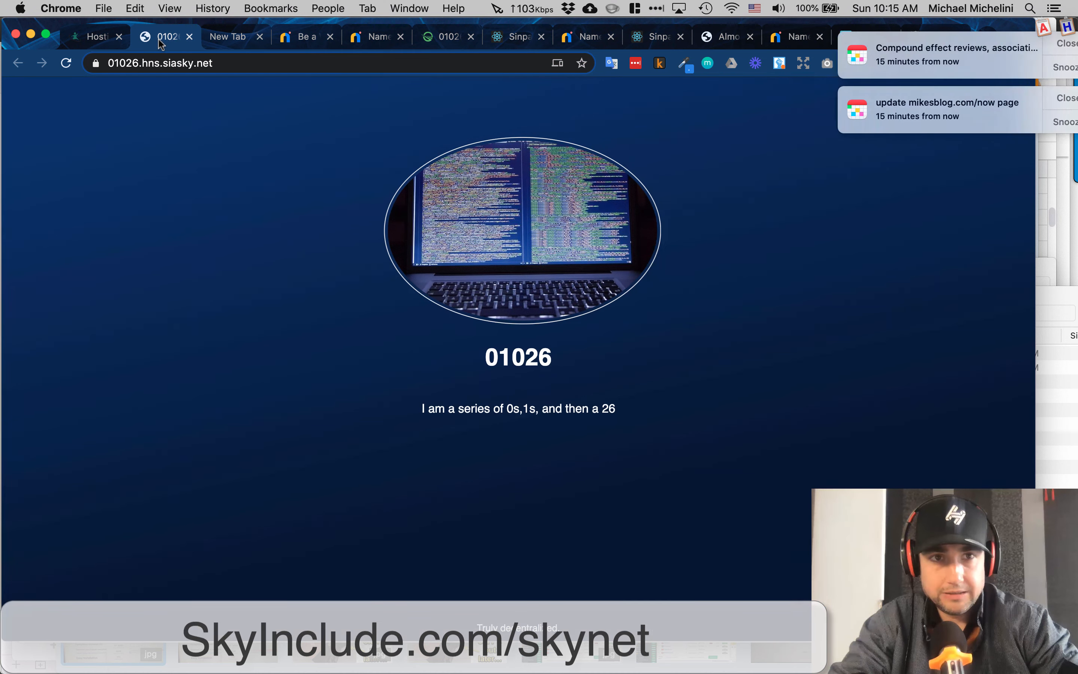
left_click(1020, 39)
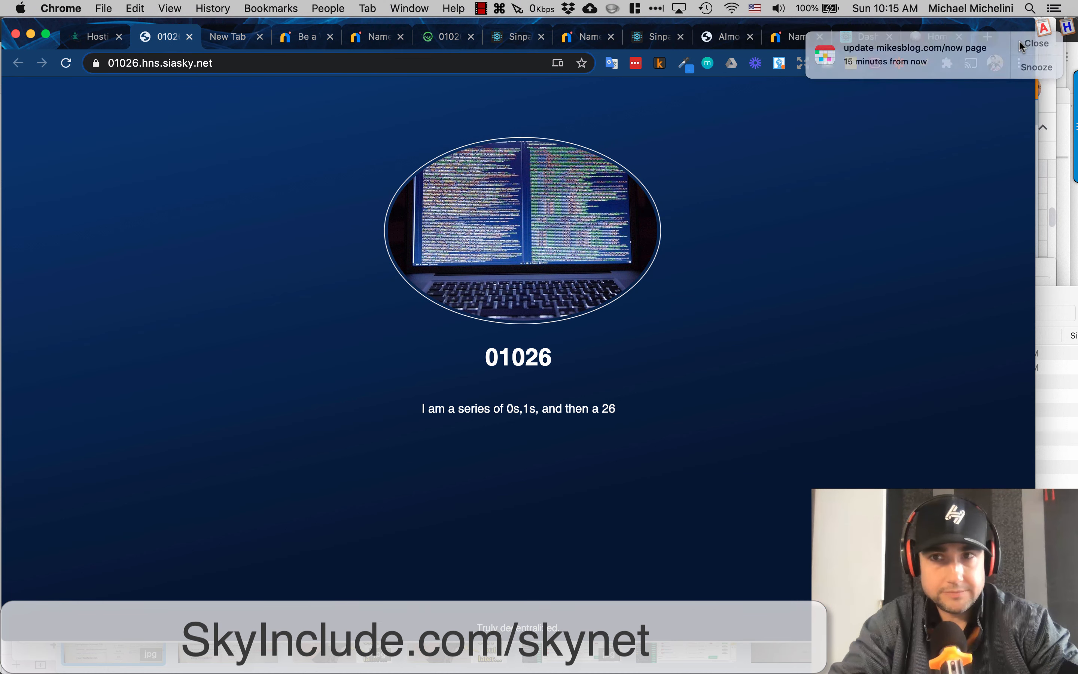
left_click(1019, 39)
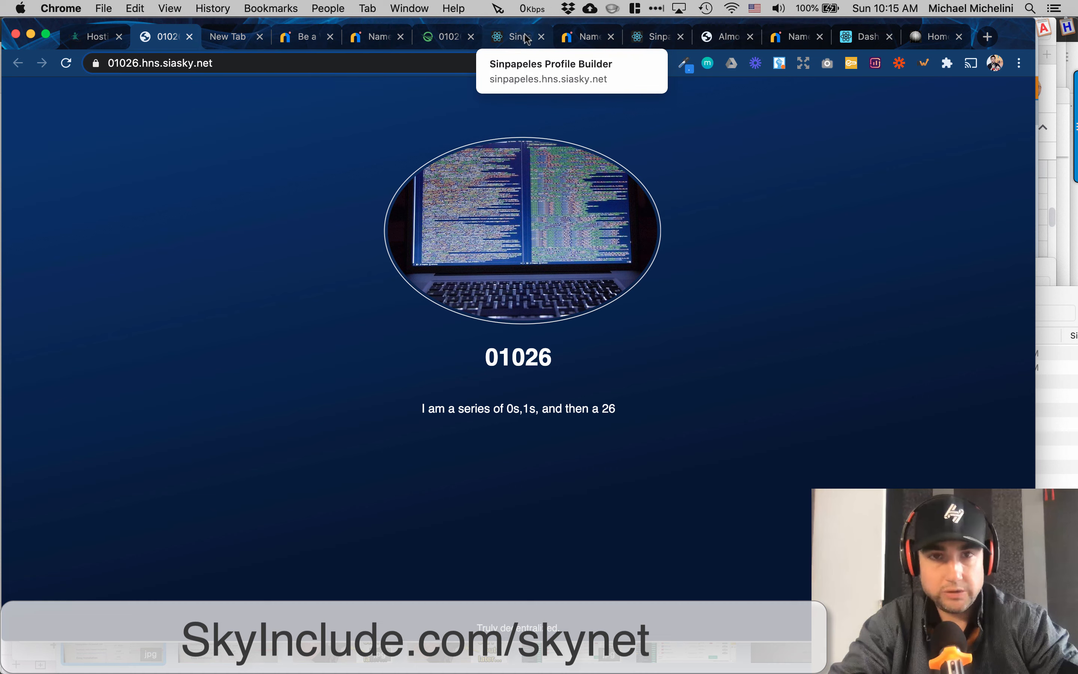
Examine the owners/ domain's blockchain DNS advanced settings in Namebase and its Skylink redirect setting in the Sinpapeles dashboard.
left_click(787, 40)
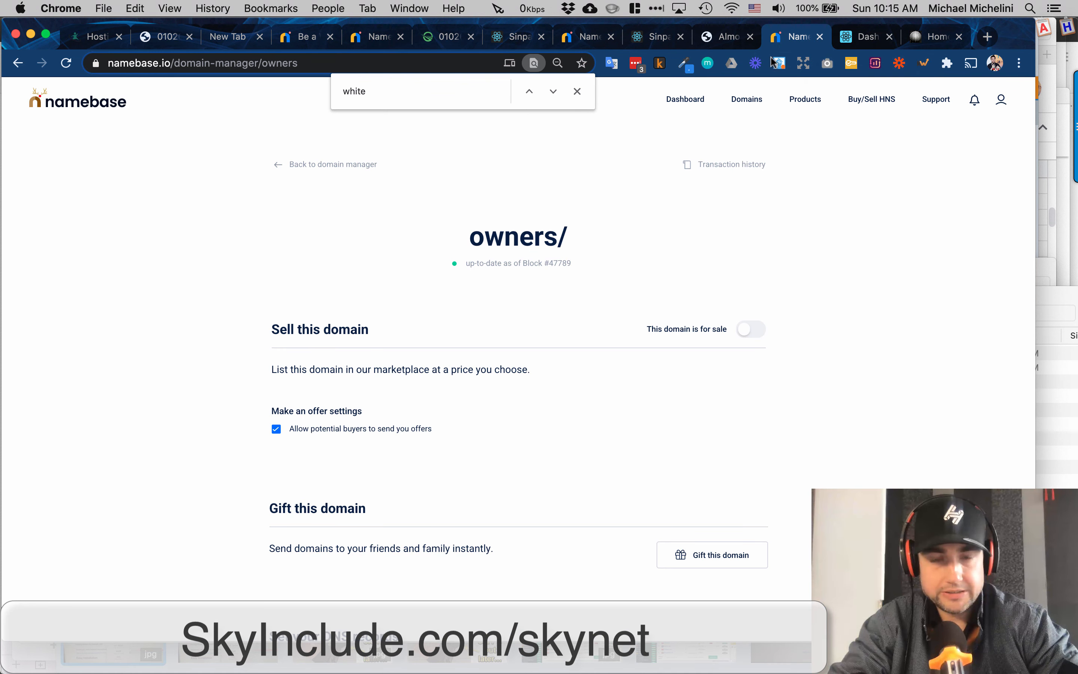
scroll(649, 277, "down", 2)
scroll(648, 277, "down", 8)
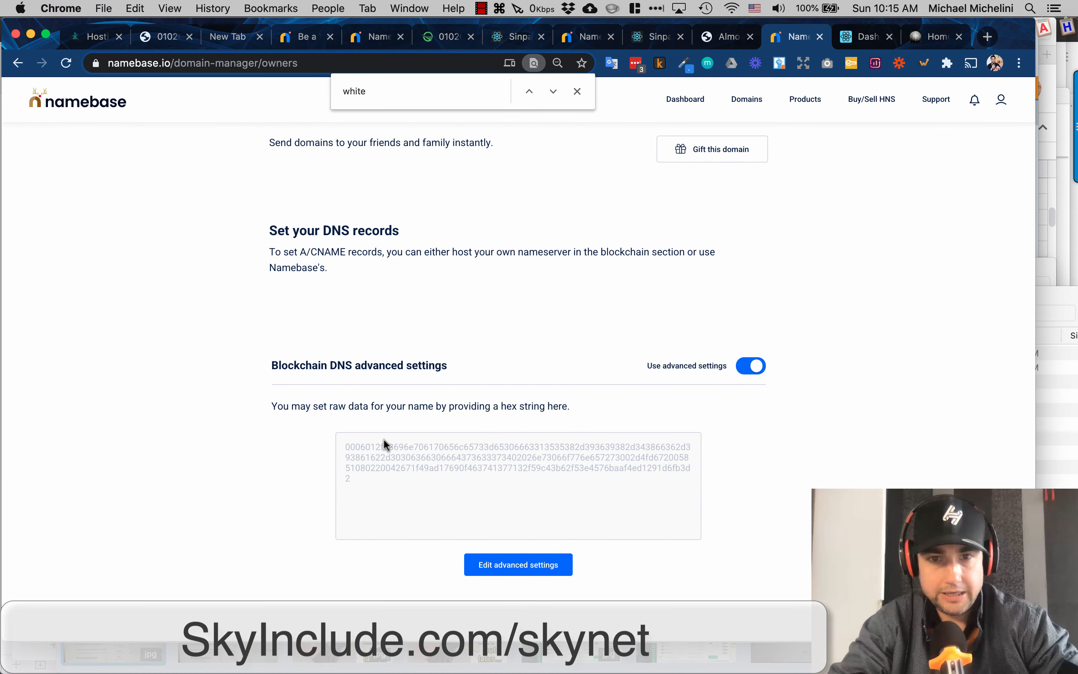
left_click(642, 40)
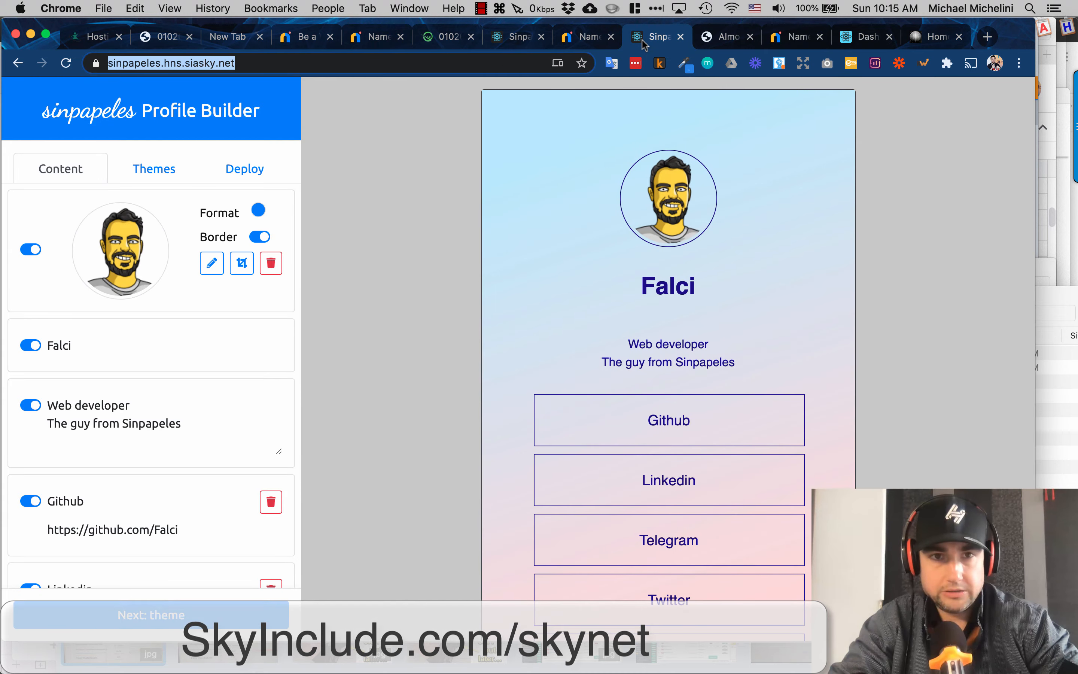
left_click(708, 39)
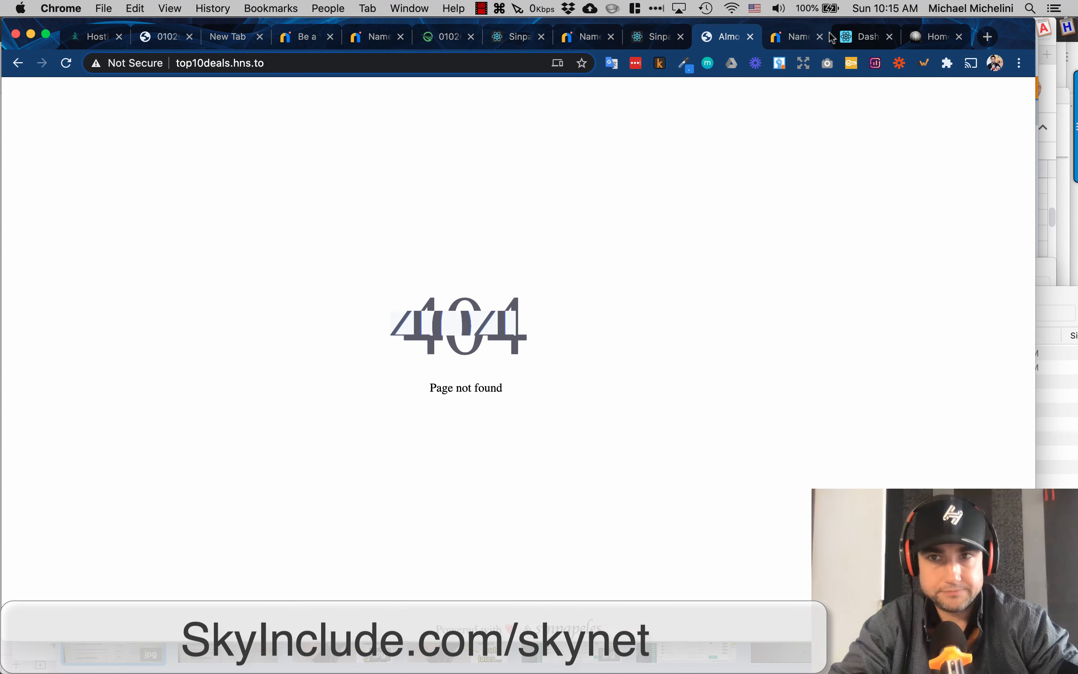
left_click(851, 38)
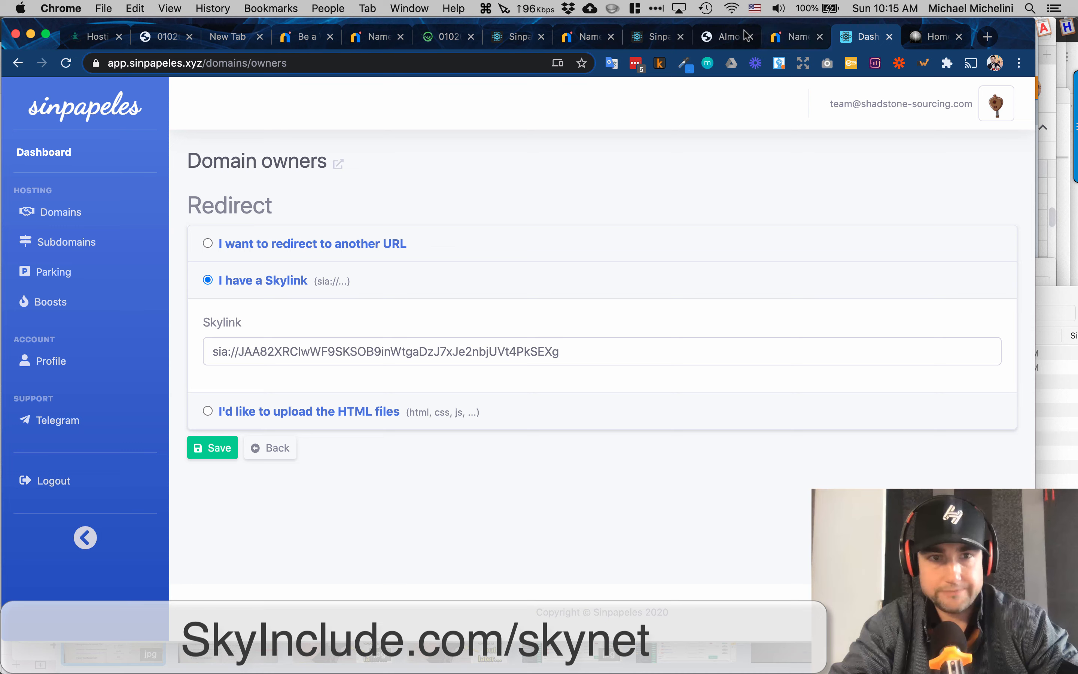
Open the Sinpapeles dashboard at sinpa.hns.to in a new tab and place it beside the profile builder tab.
left_click(507, 37)
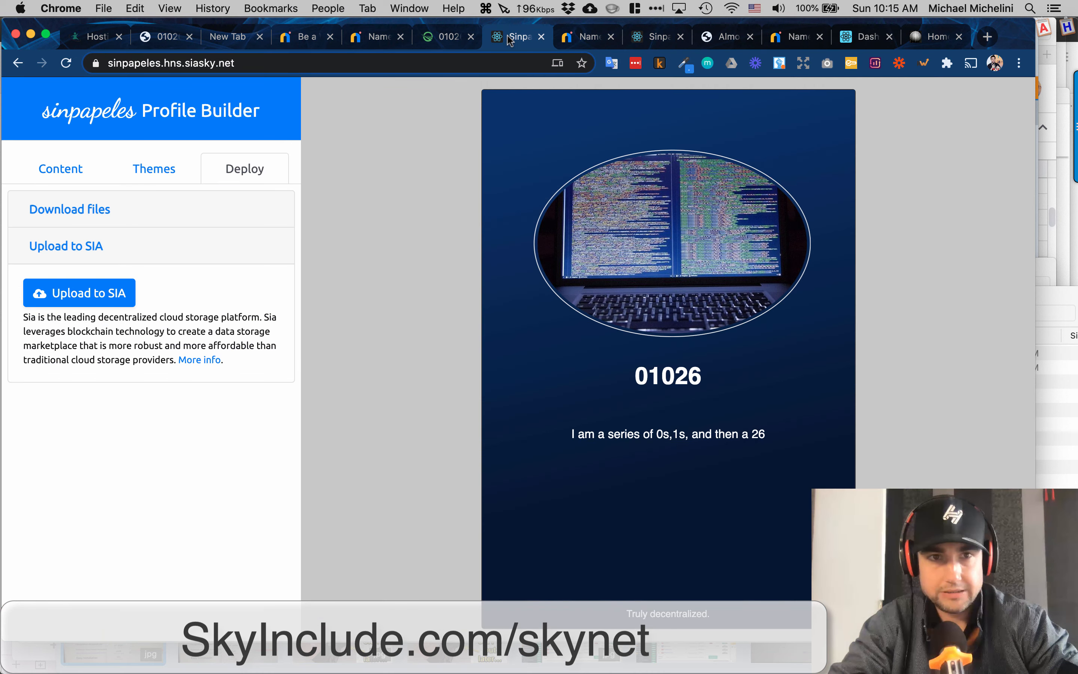
left_click(569, 37)
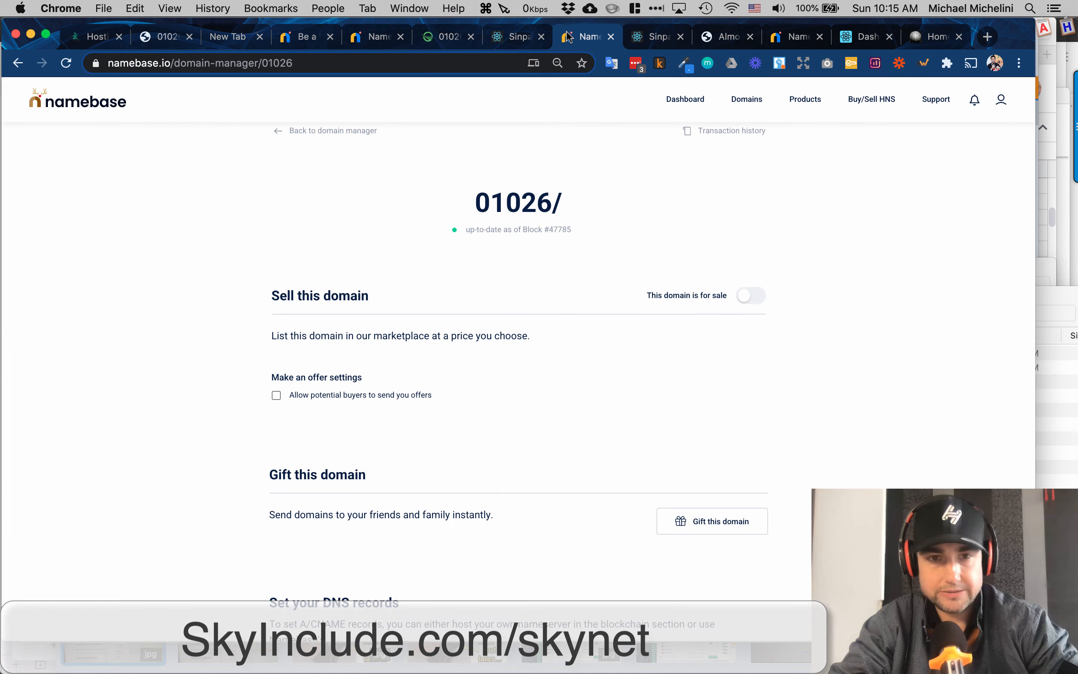
left_click(651, 39)
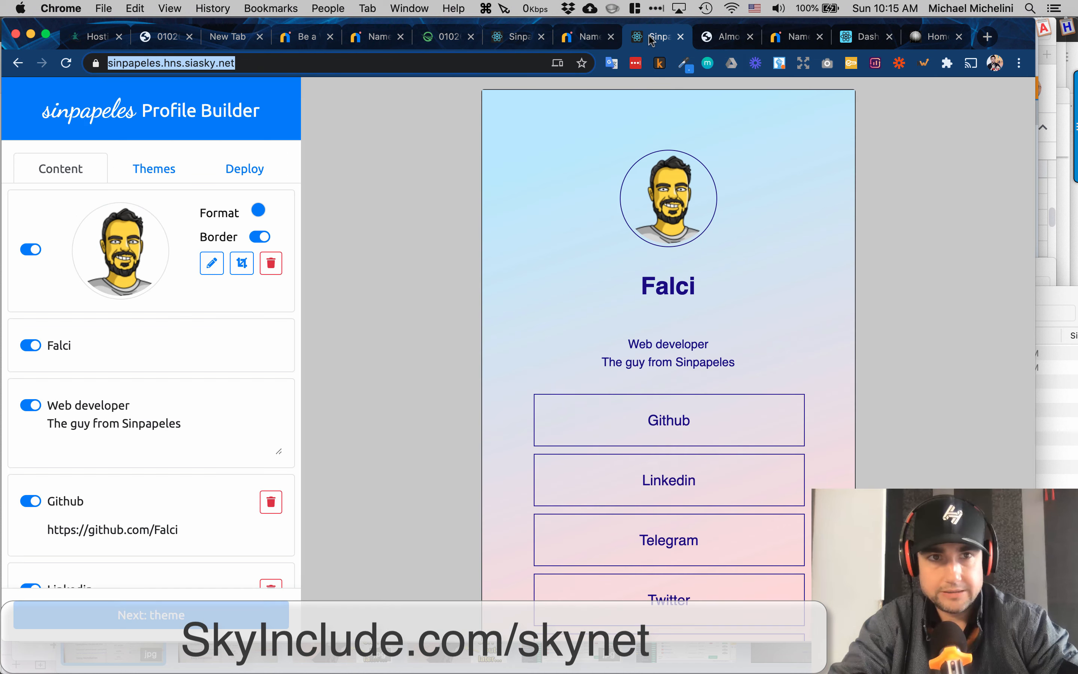
left_click(703, 37)
key("super+t")
type("snpa")
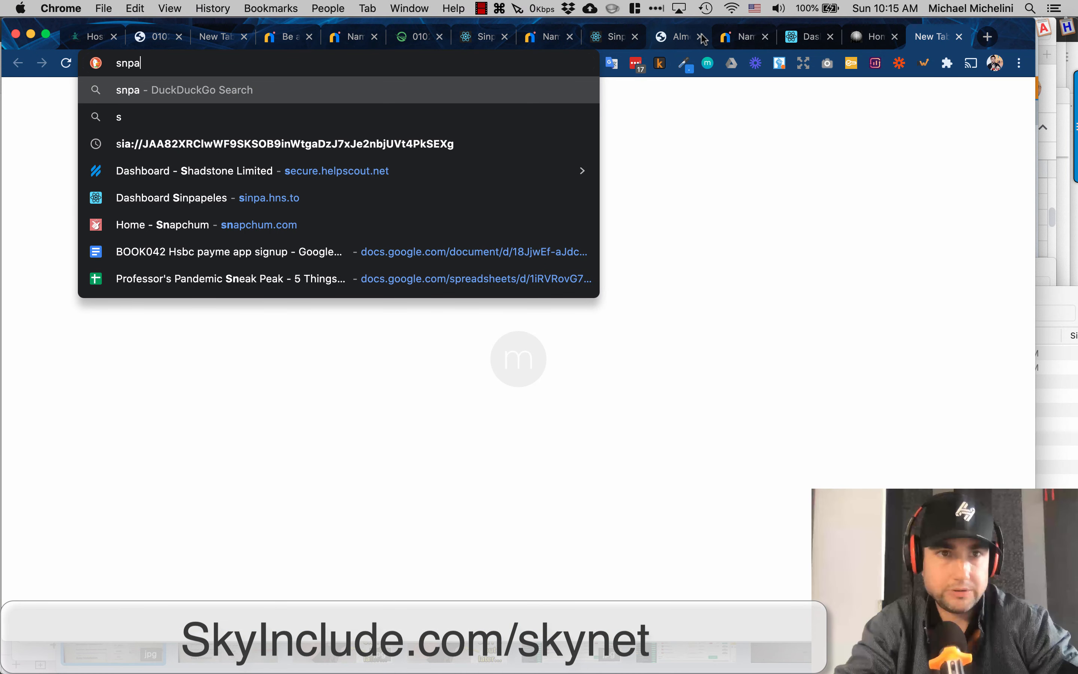
key("BackSpace")
key("BackSpace")
key("BackSpace")
type("in")
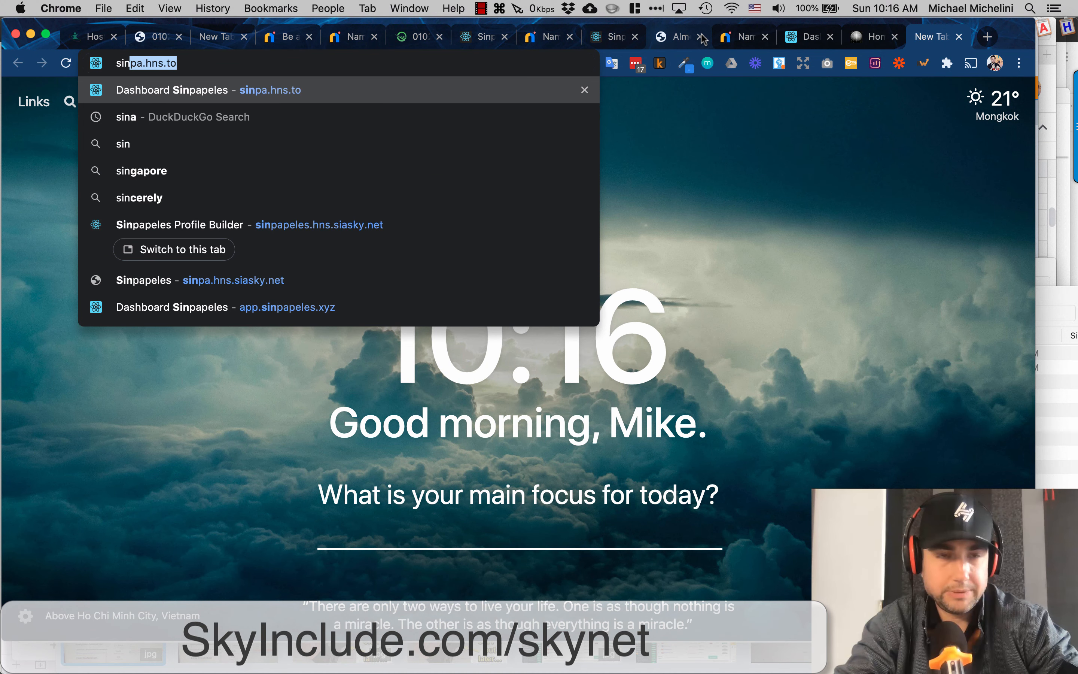
key("Return")
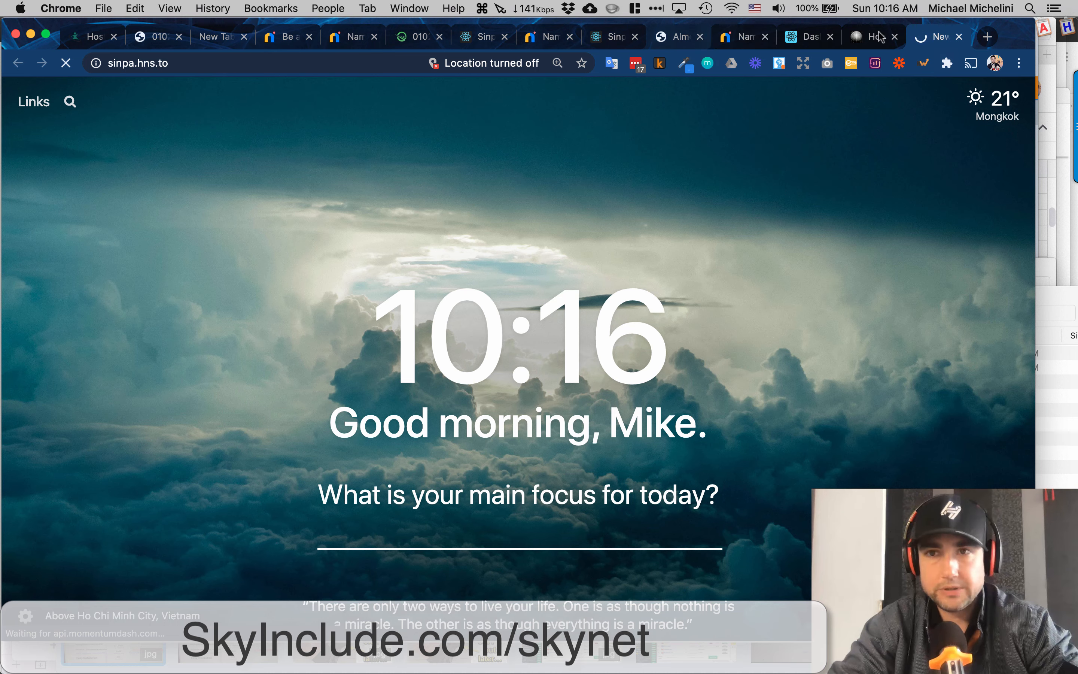
left_click_drag(944, 38, 772, 47)
Review the article's top10deals hosting section and open the top10deals redirect settings in the Sinpapeles dashboard.
left_click(114, 29)
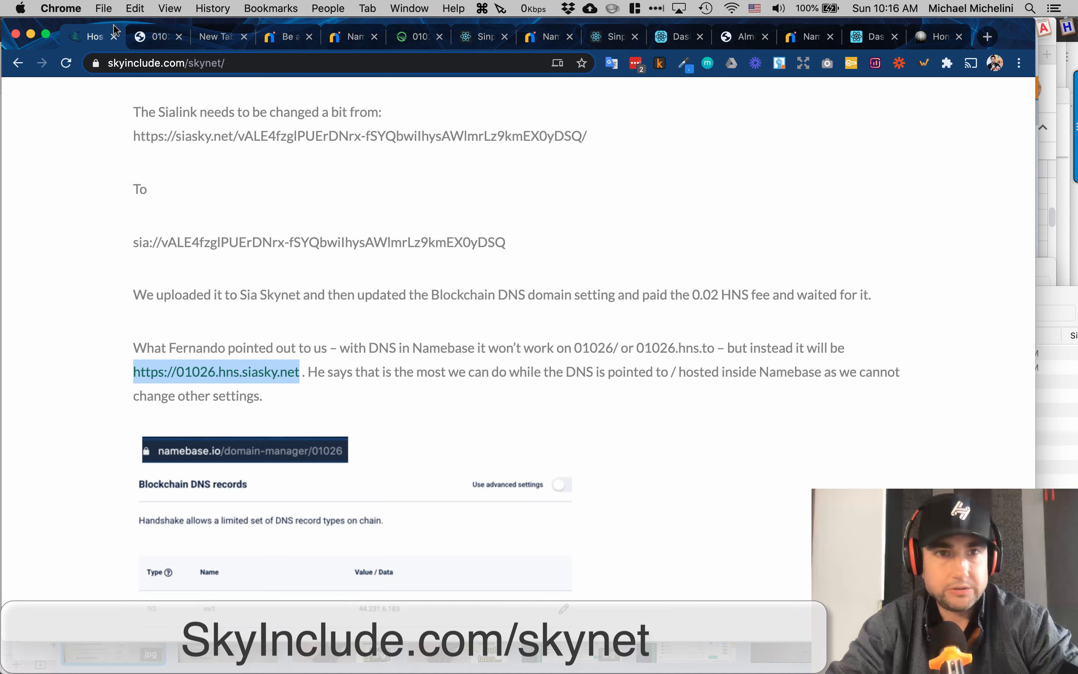
scroll(292, 263, "down", 20)
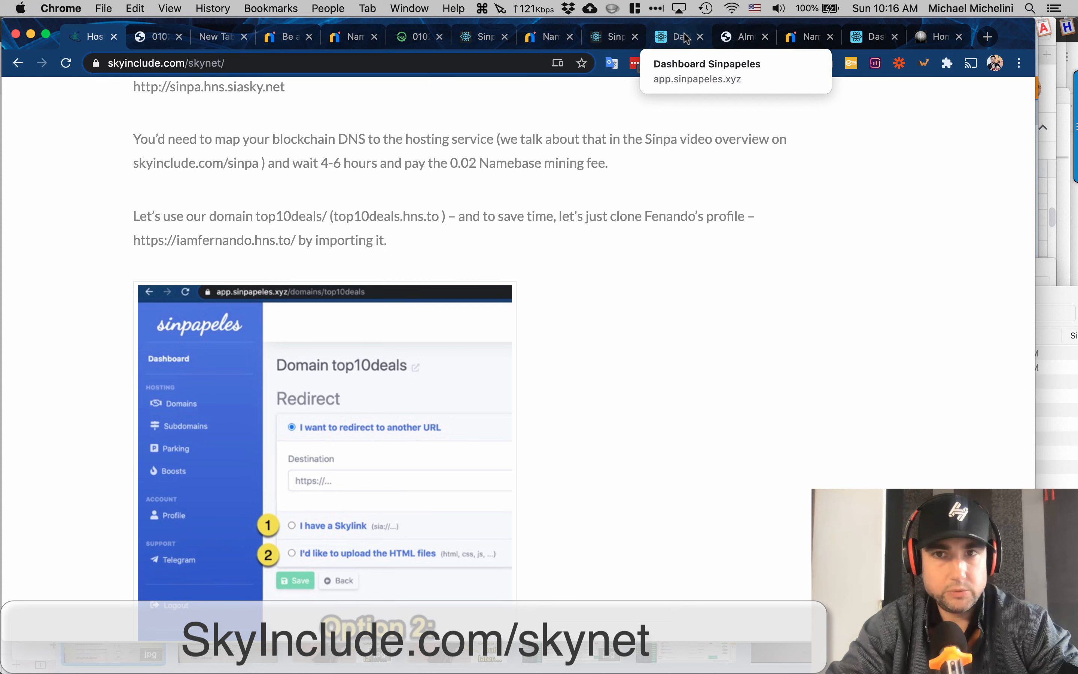
left_click(675, 40)
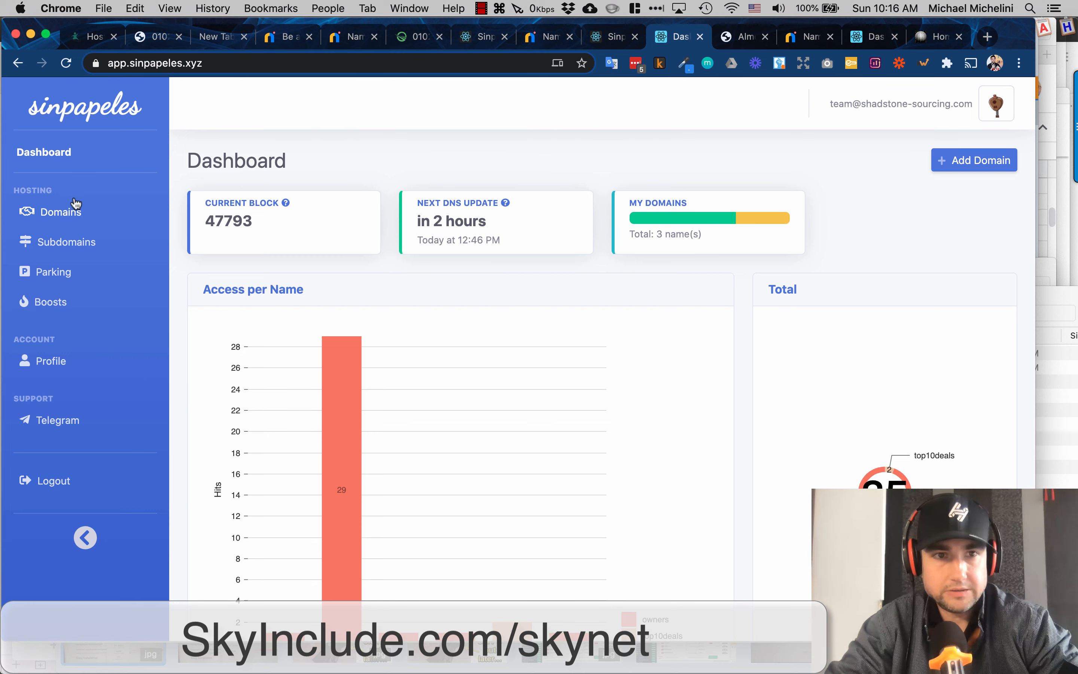
left_click(68, 213)
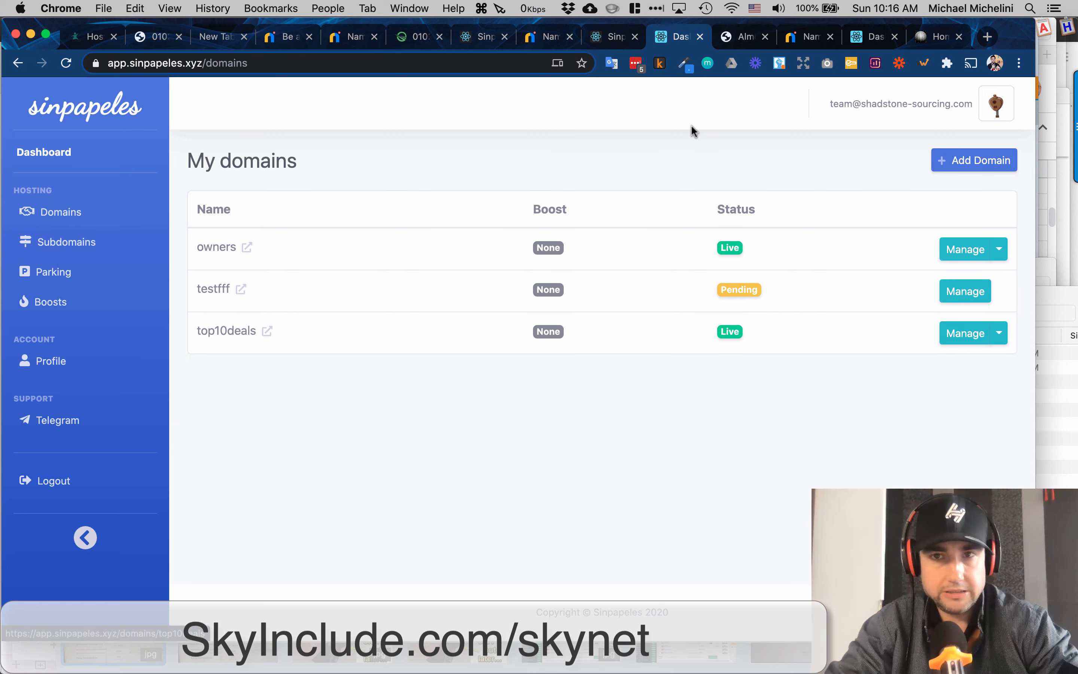
left_click(792, 41)
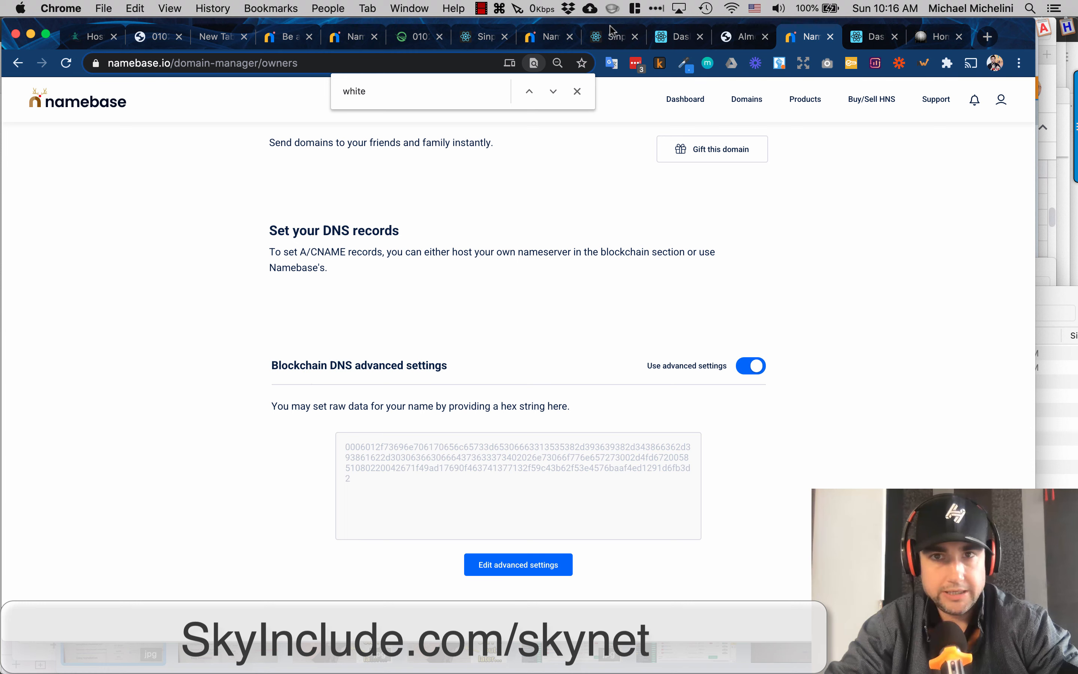
left_click(648, 35)
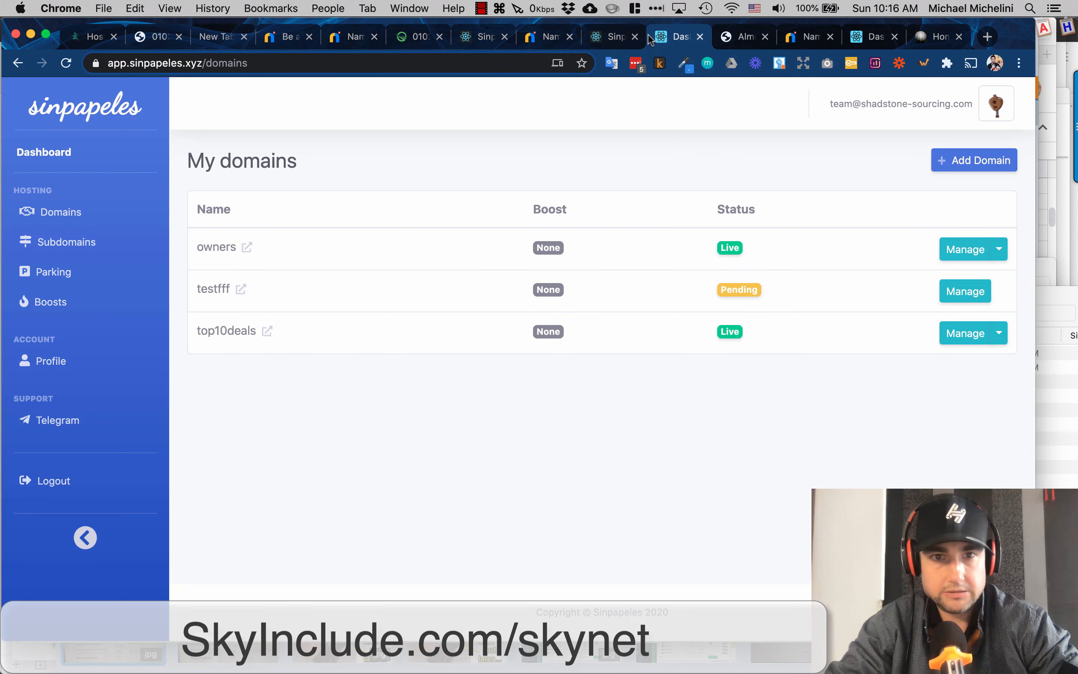
left_click(947, 334)
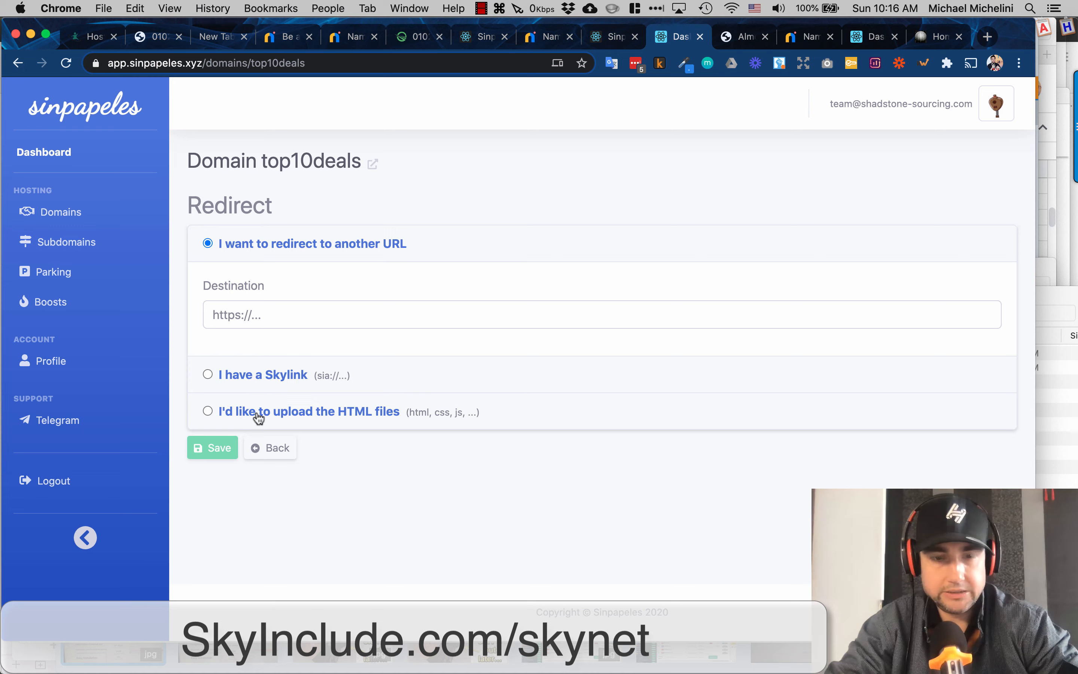
left_click(597, 42)
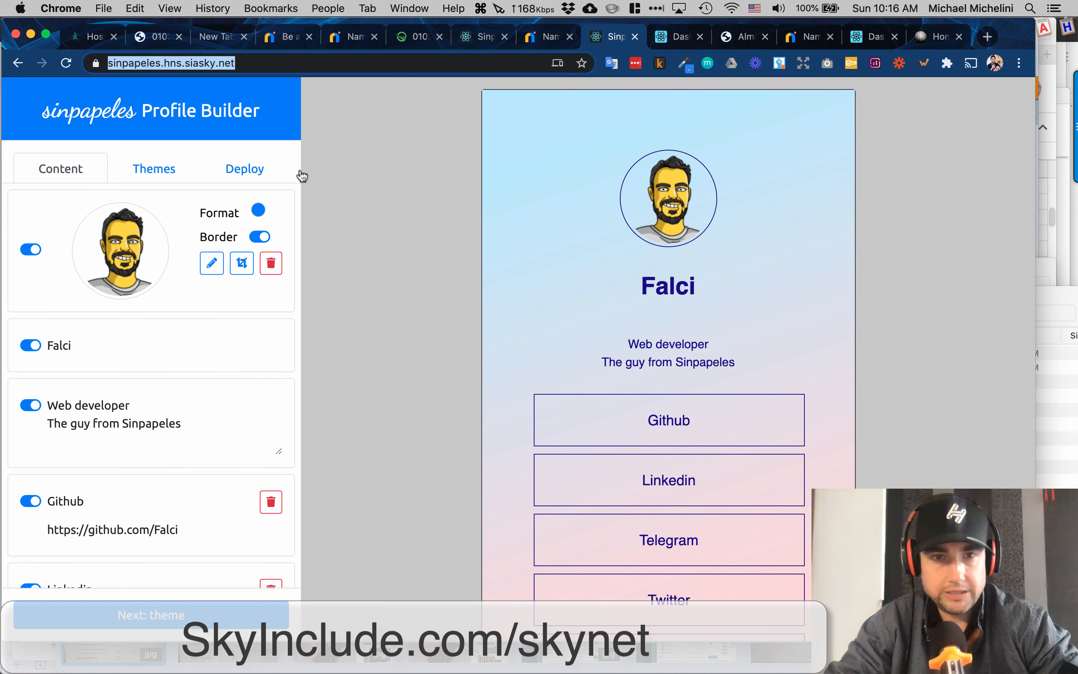
left_click(93, 38)
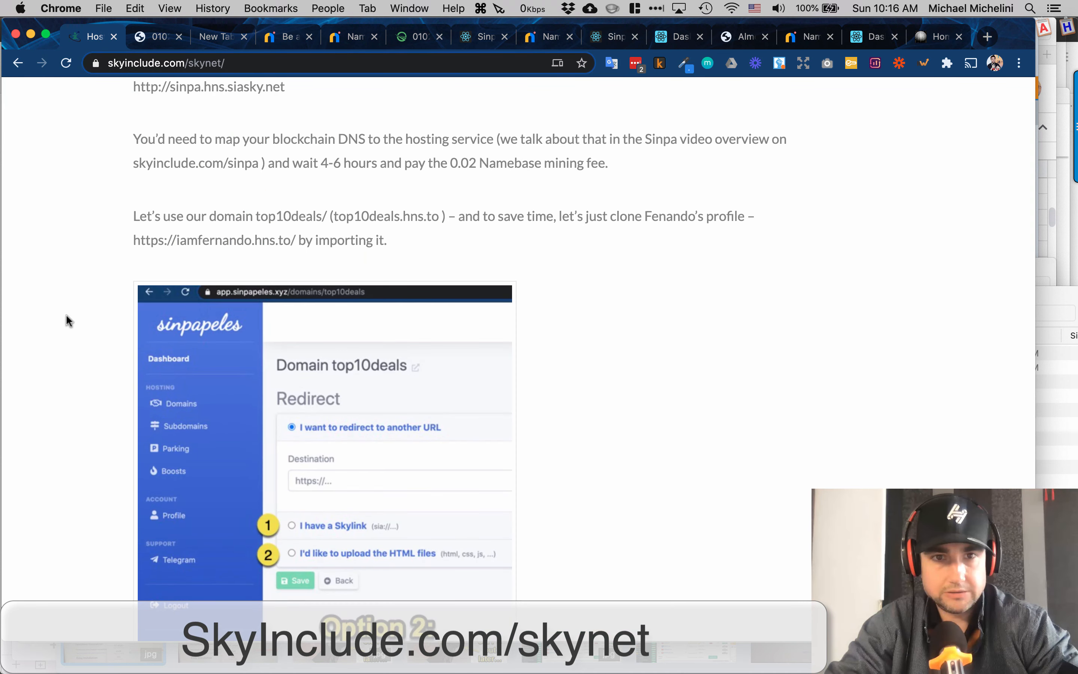
scroll(67, 317, "up", 1)
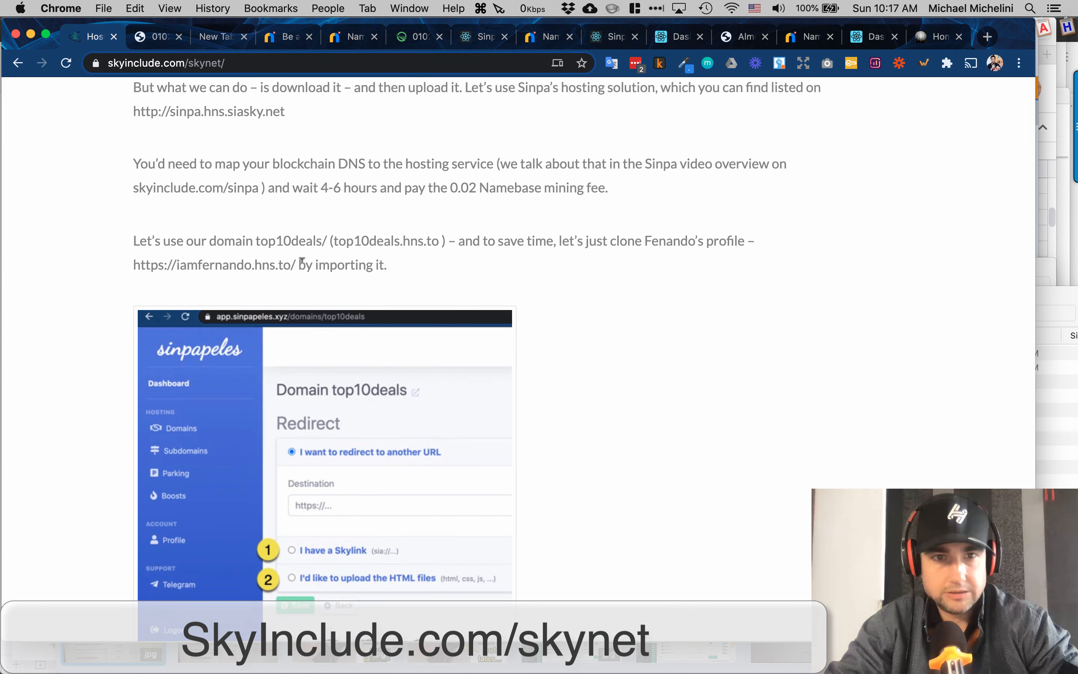
left_click_drag(294, 260, 135, 262)
key("super+c")
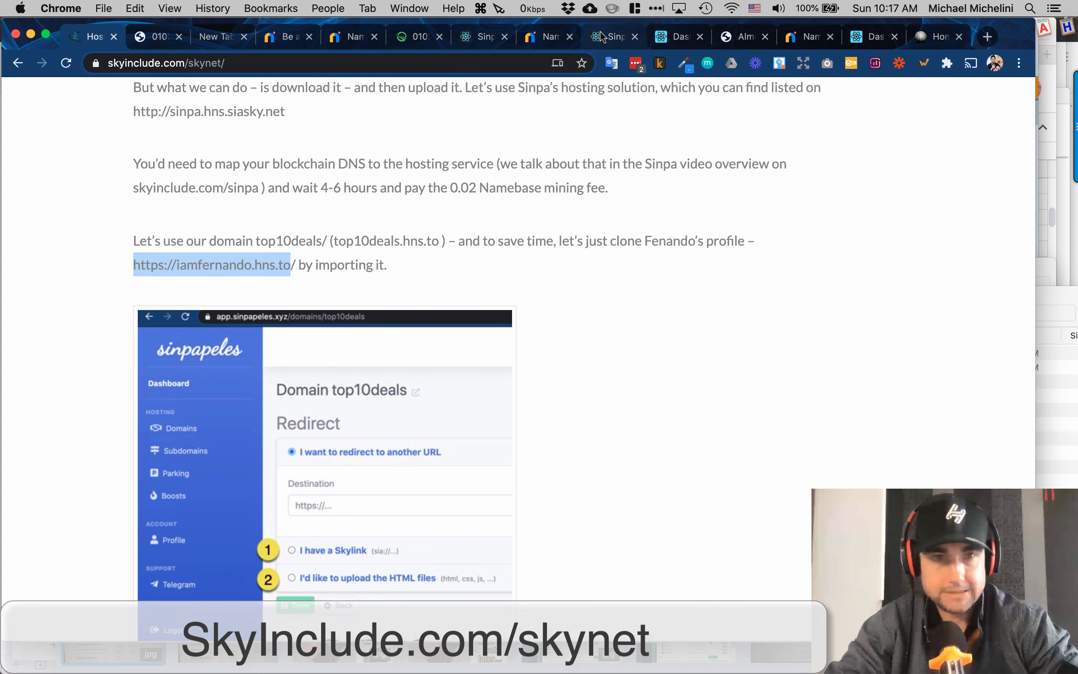
left_click(596, 40)
key("Return")
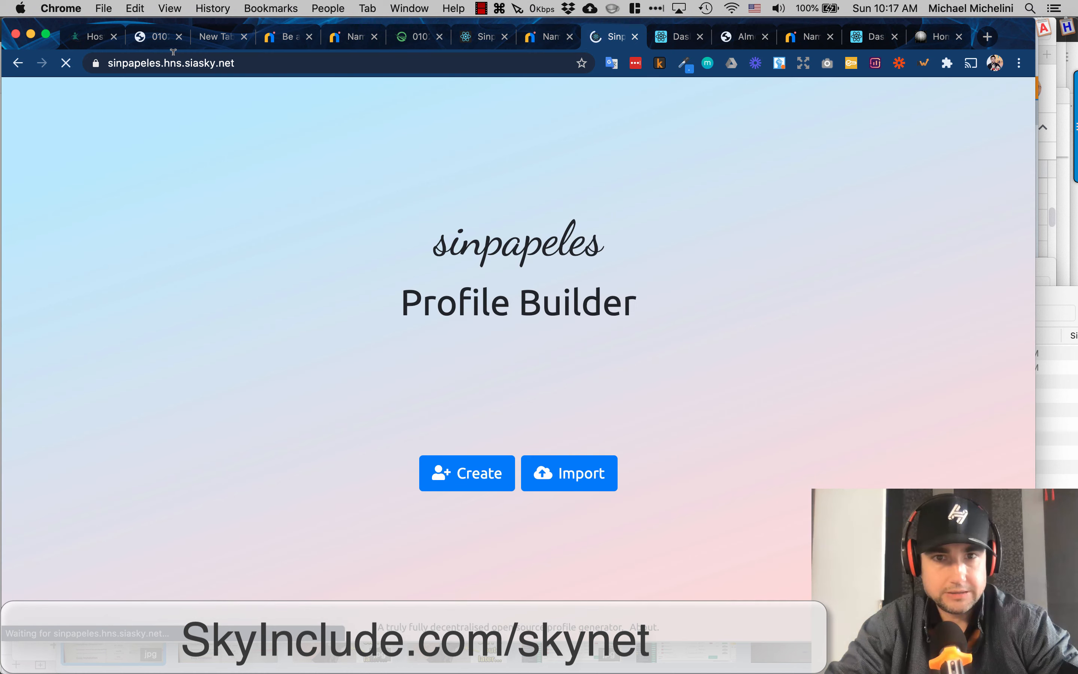
left_click(581, 484)
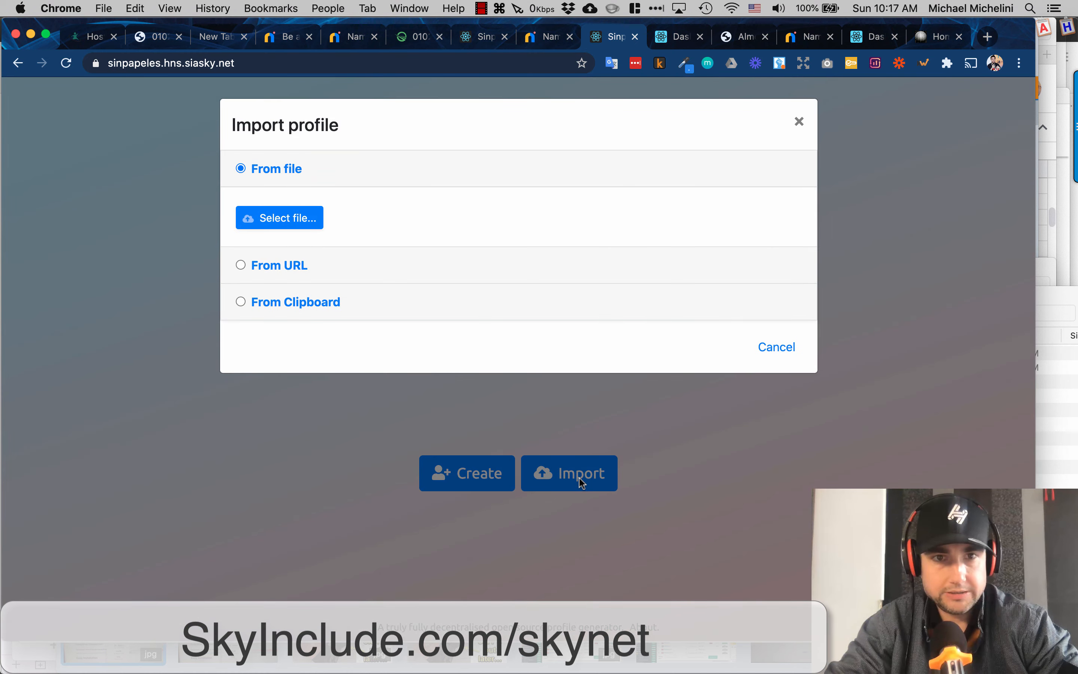
left_click(240, 266)
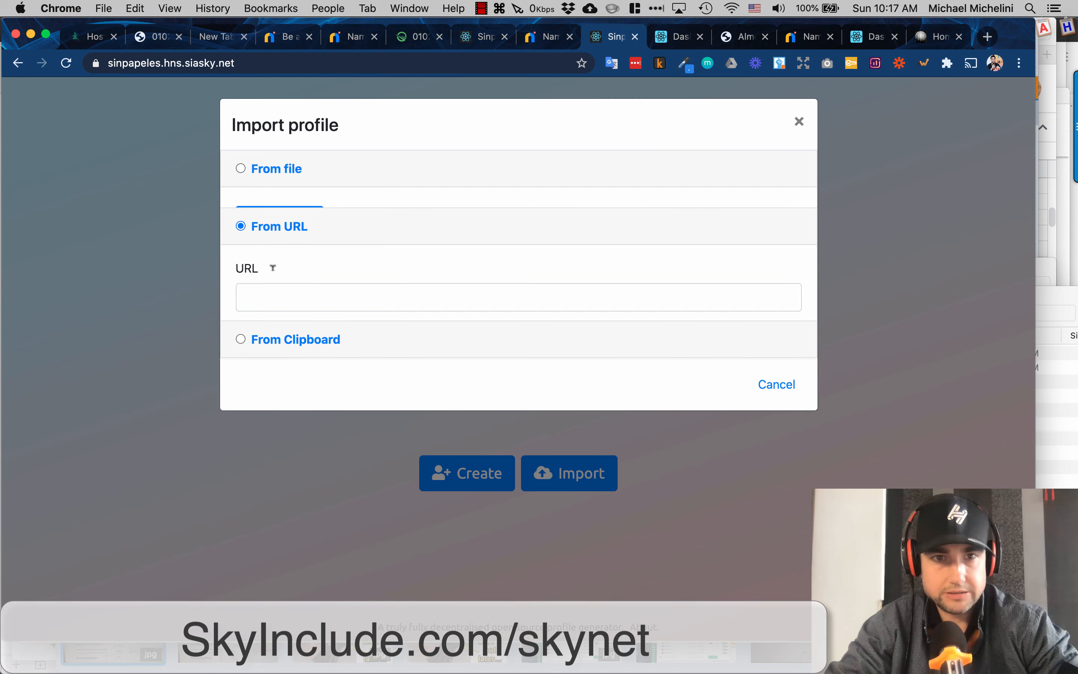
left_click(281, 283)
key("super+v")
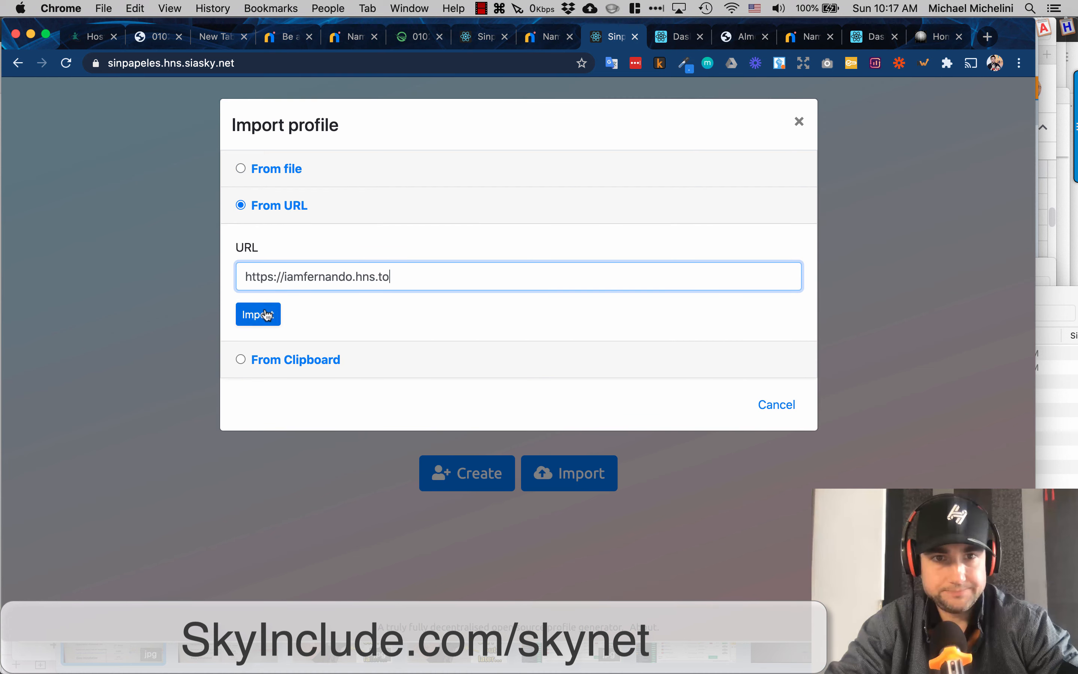
left_click(265, 314)
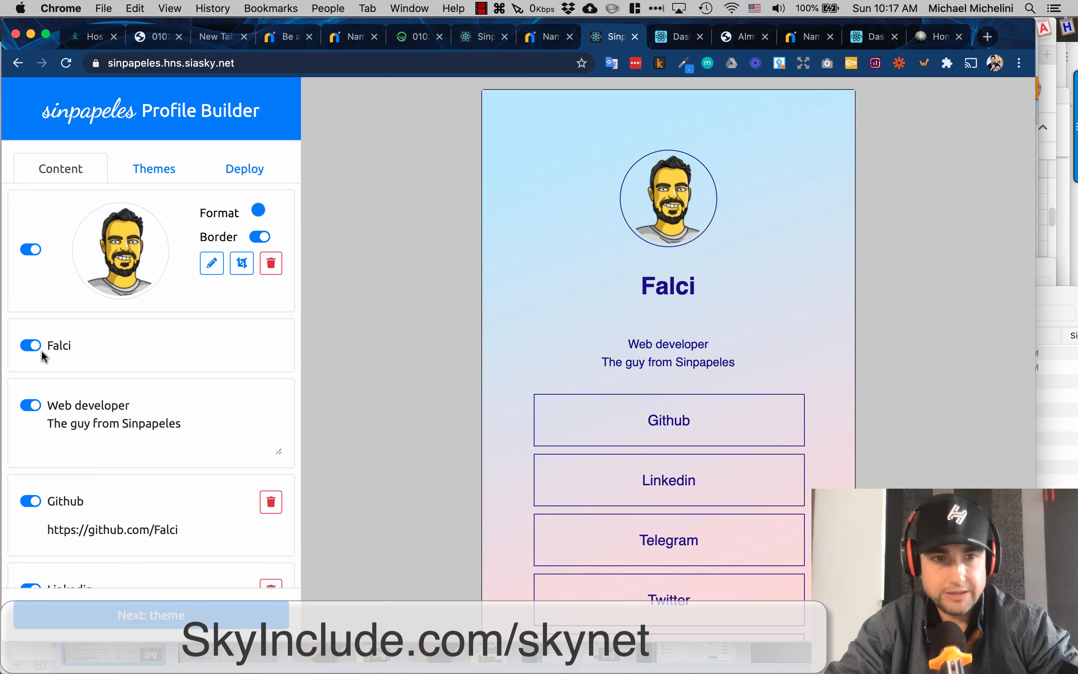
Change the imported profile's title to "top ten deals".
left_click(31, 343)
left_click(32, 343)
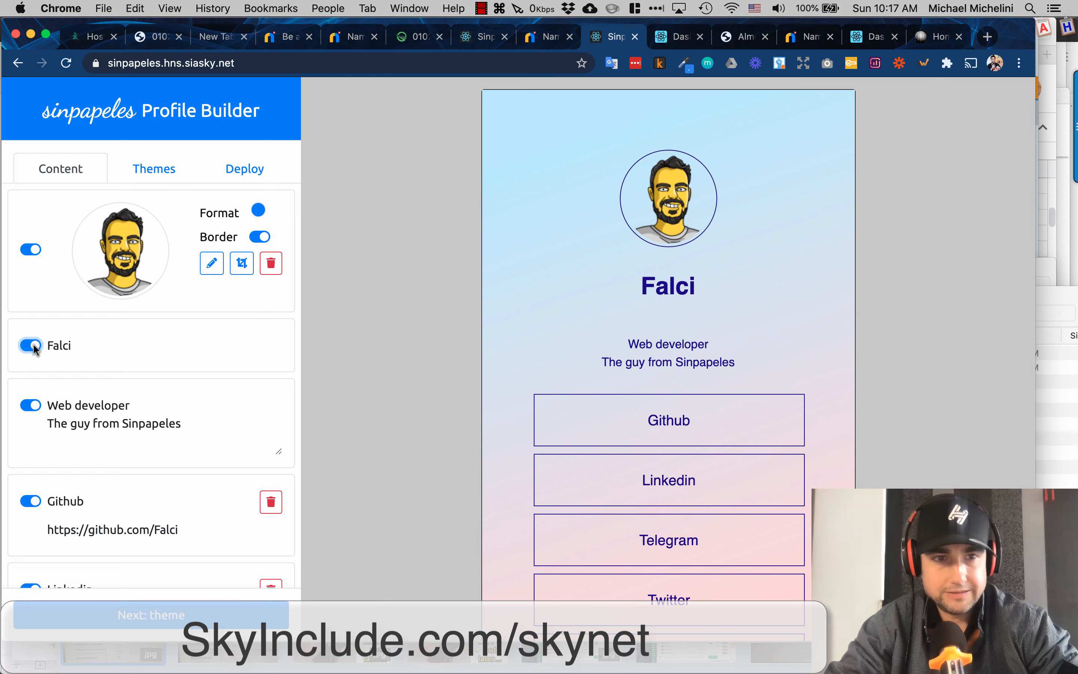
left_click(58, 345)
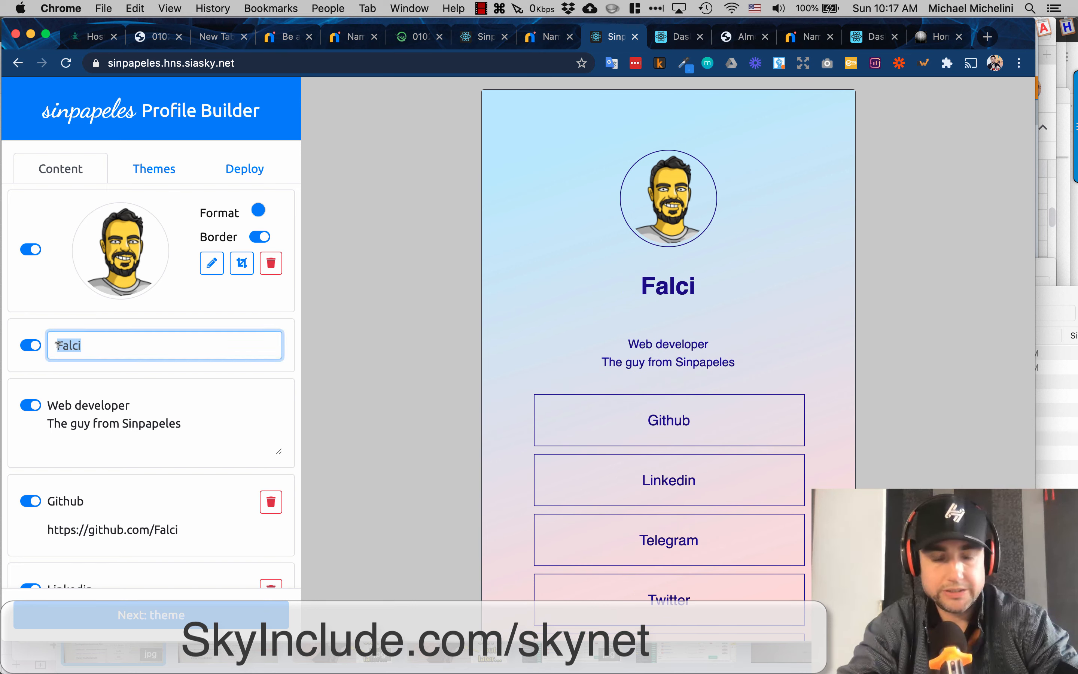
type("top ")
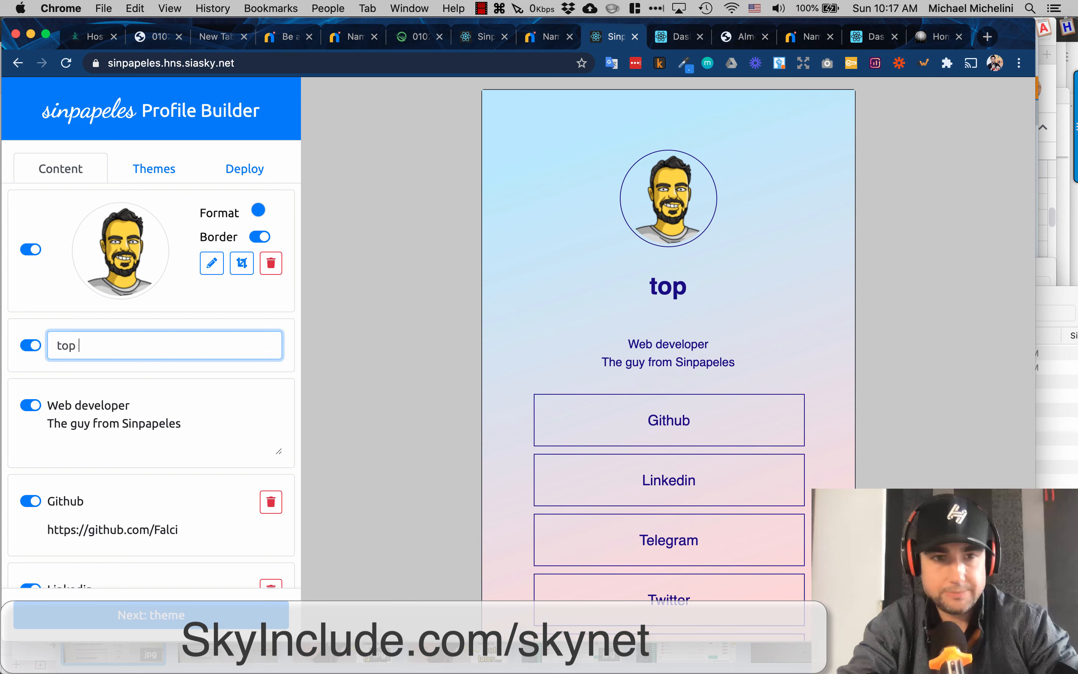
type("ten deals")
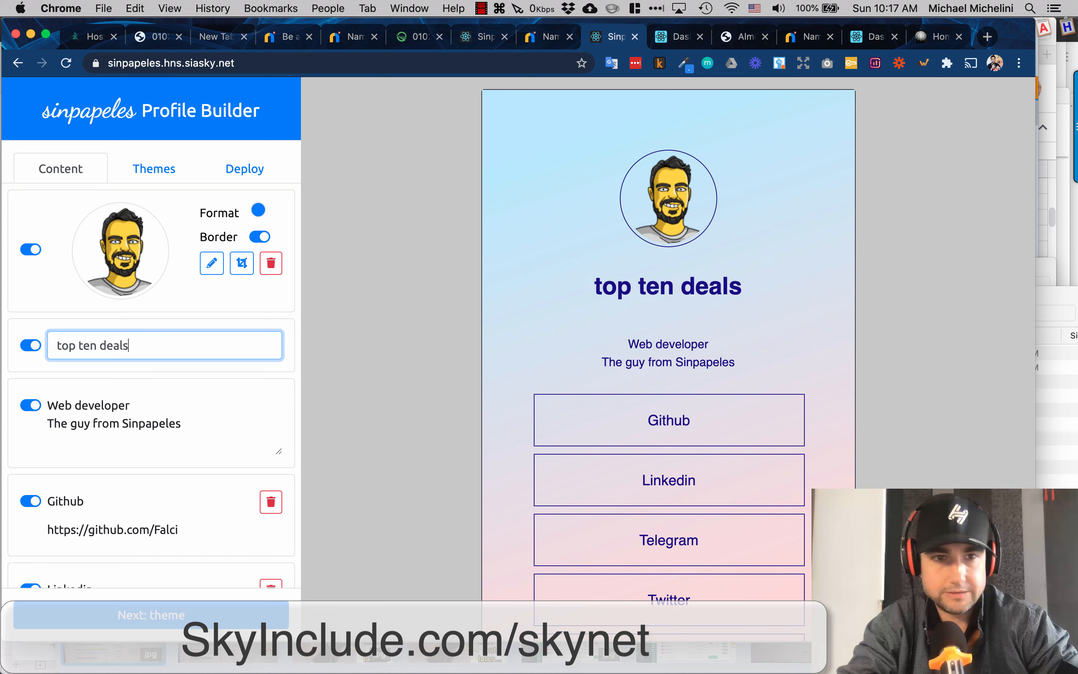
Replace the profile's description with "Tahnks for some great deals.".
left_click(55, 407)
type("Tahnks")
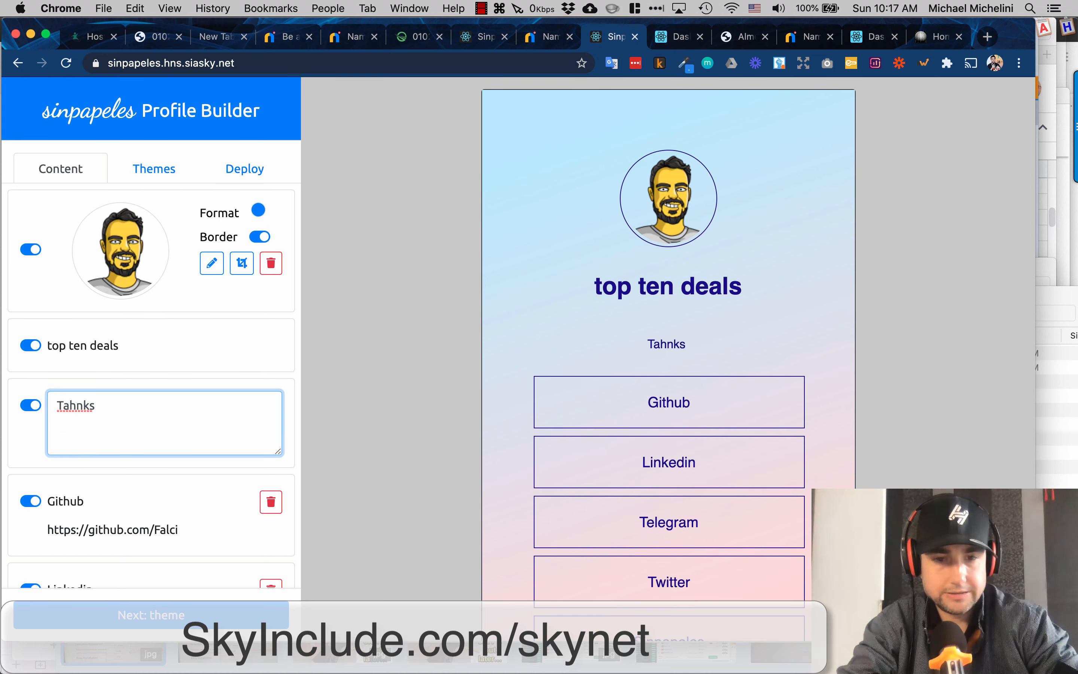
key("super+a")
type("Tahnk")
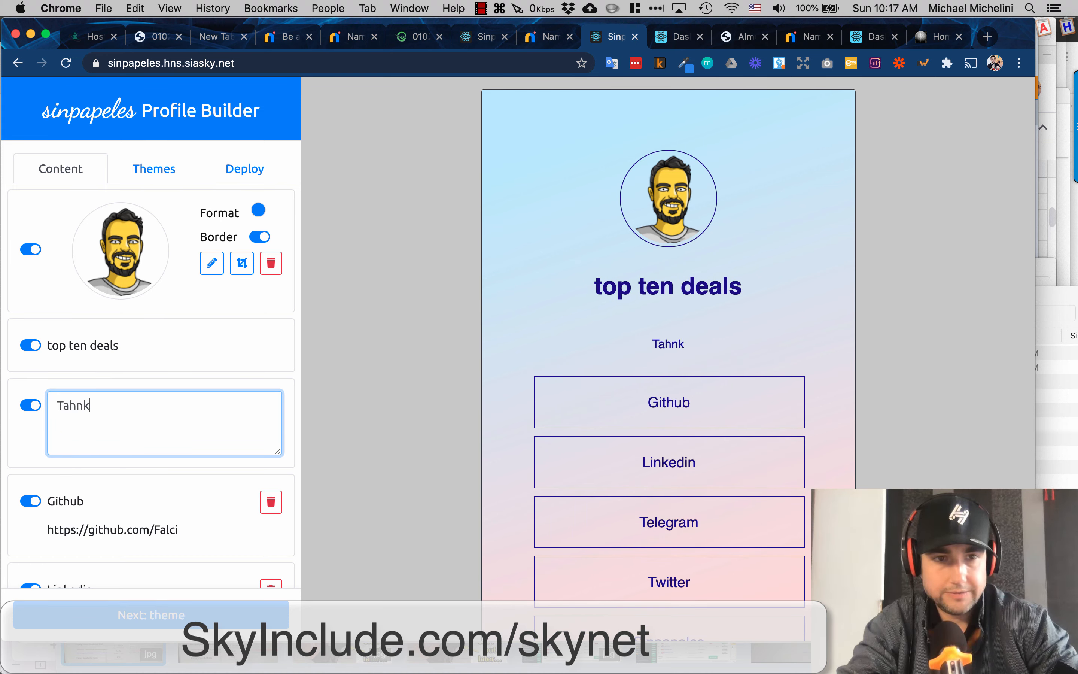
type("s for some great deals.")
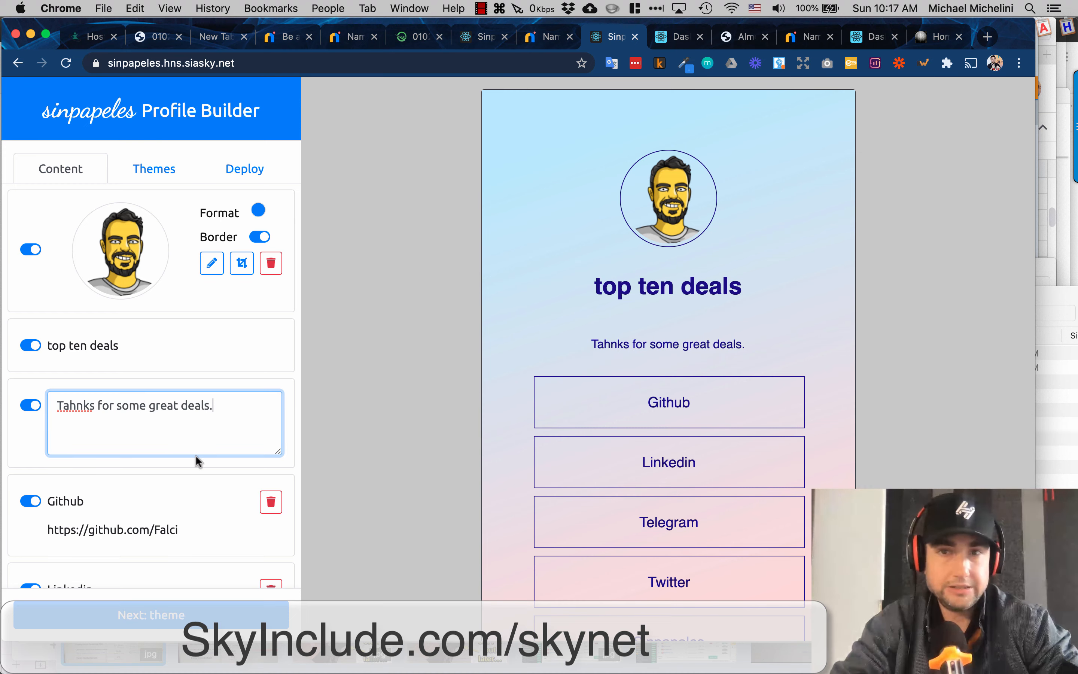
Apply the orange-to-pink gradient theme to the profile and proceed to the deployment options.
left_click(153, 181)
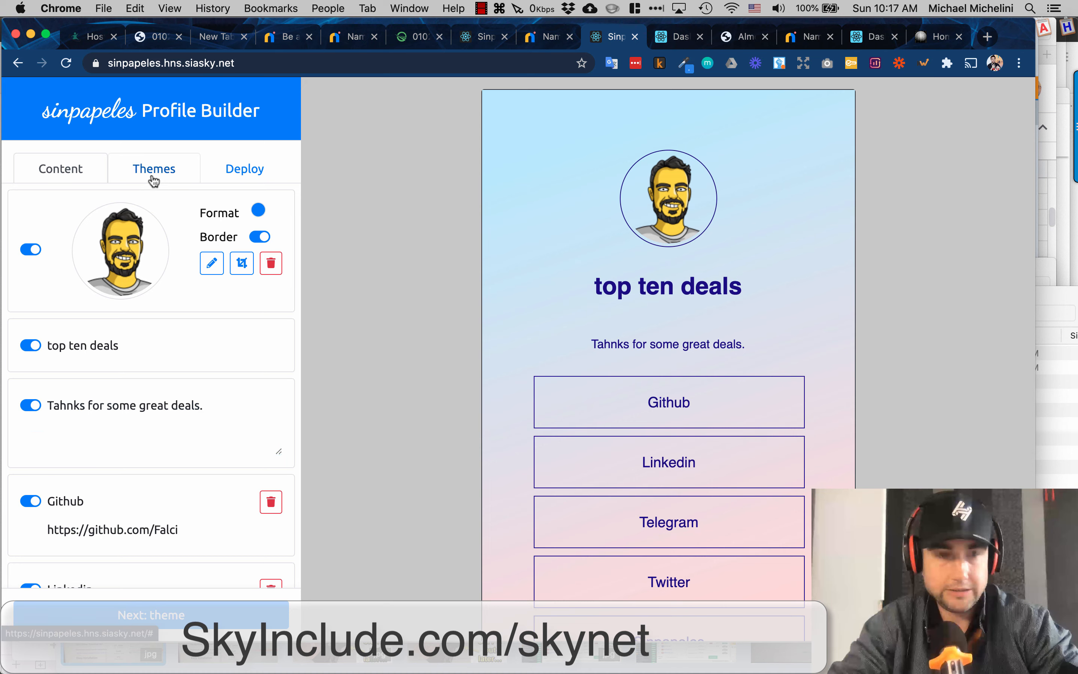
left_click(70, 384)
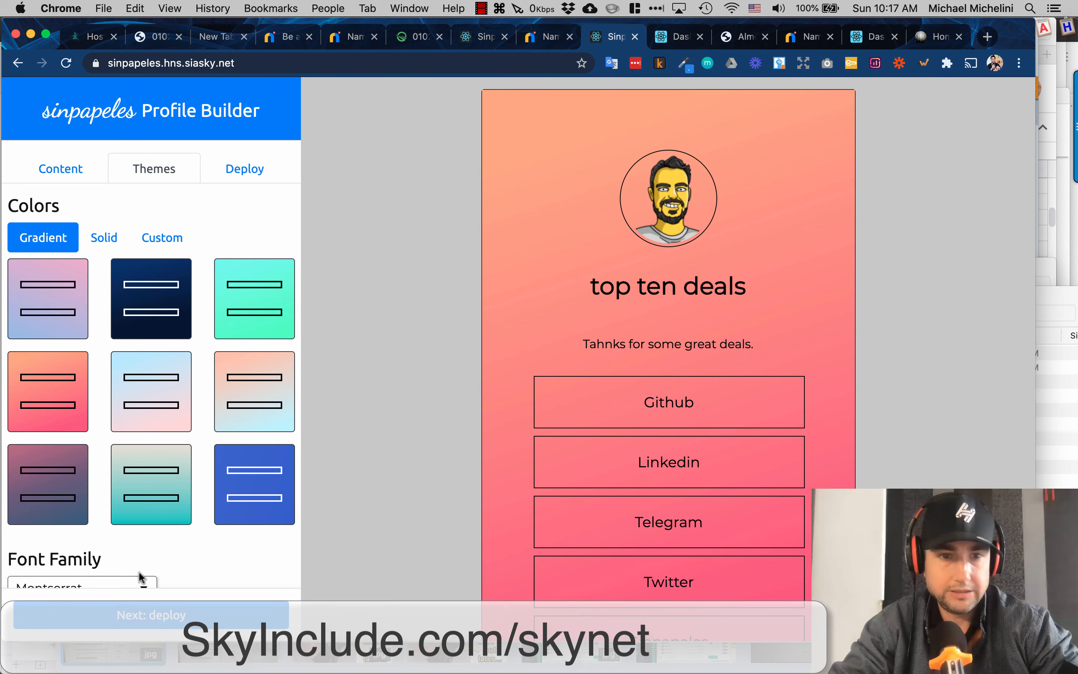
left_click(143, 608)
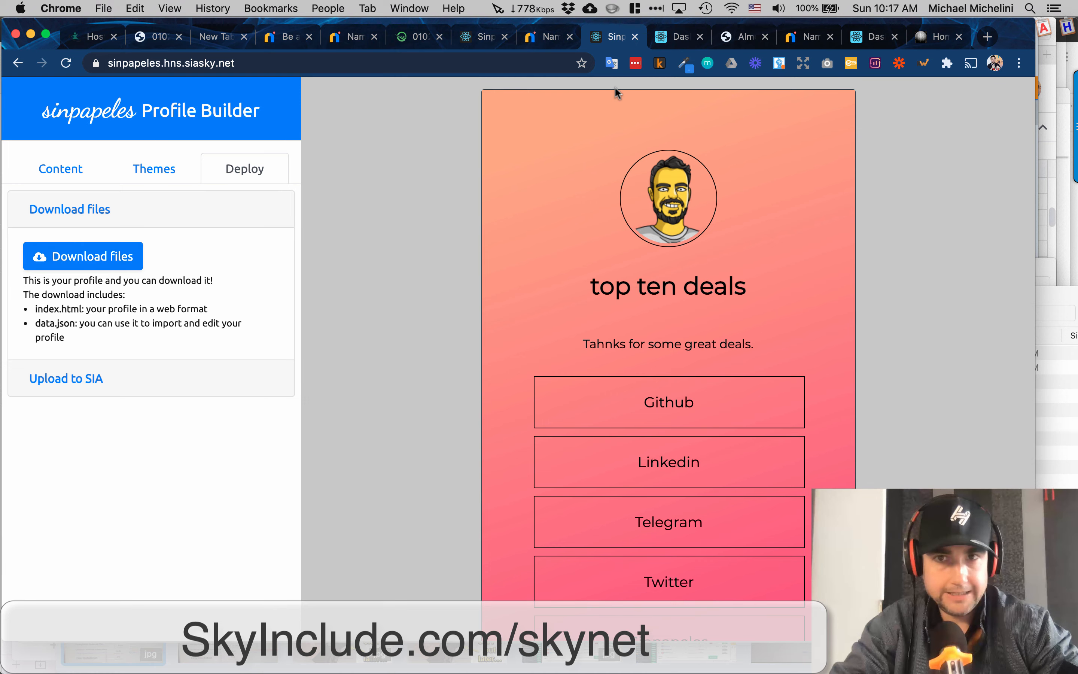
Check the HTML upload option for top10deals, select the Skylink option instead, and return to the builder's deployment options.
left_click(678, 37)
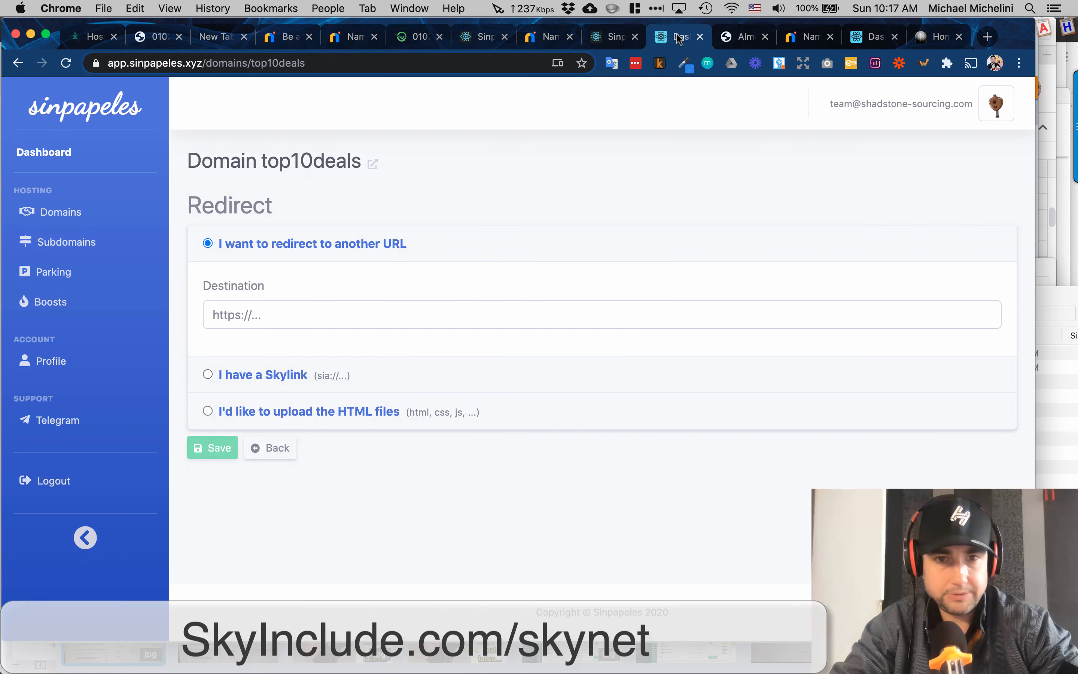
left_click(284, 411)
left_click(220, 285)
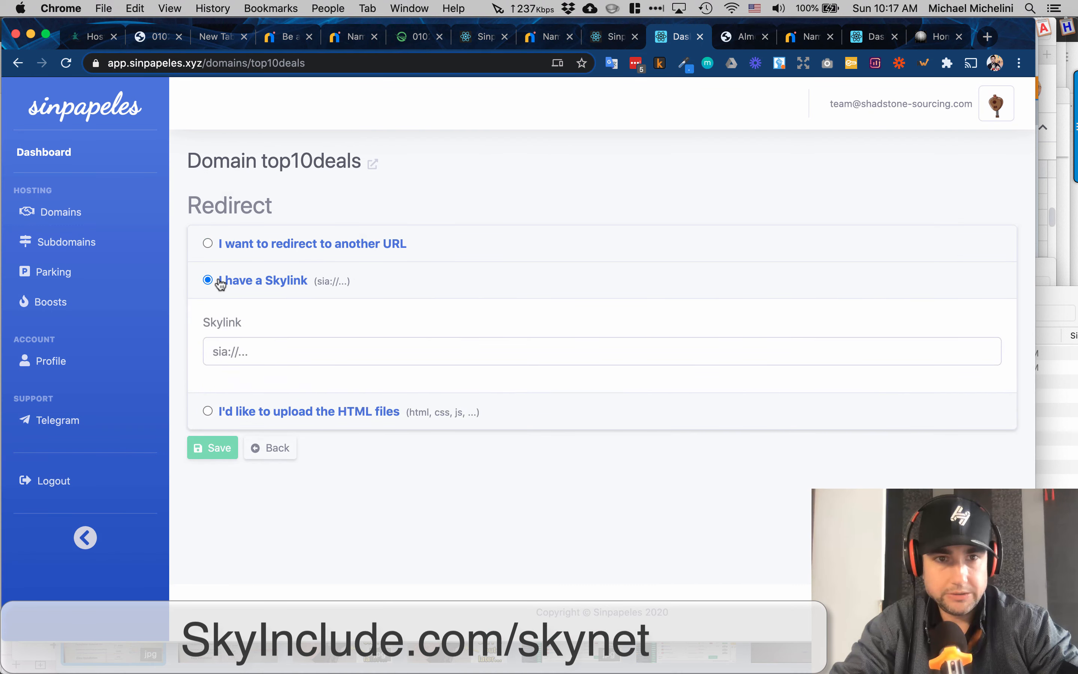
left_click(606, 35)
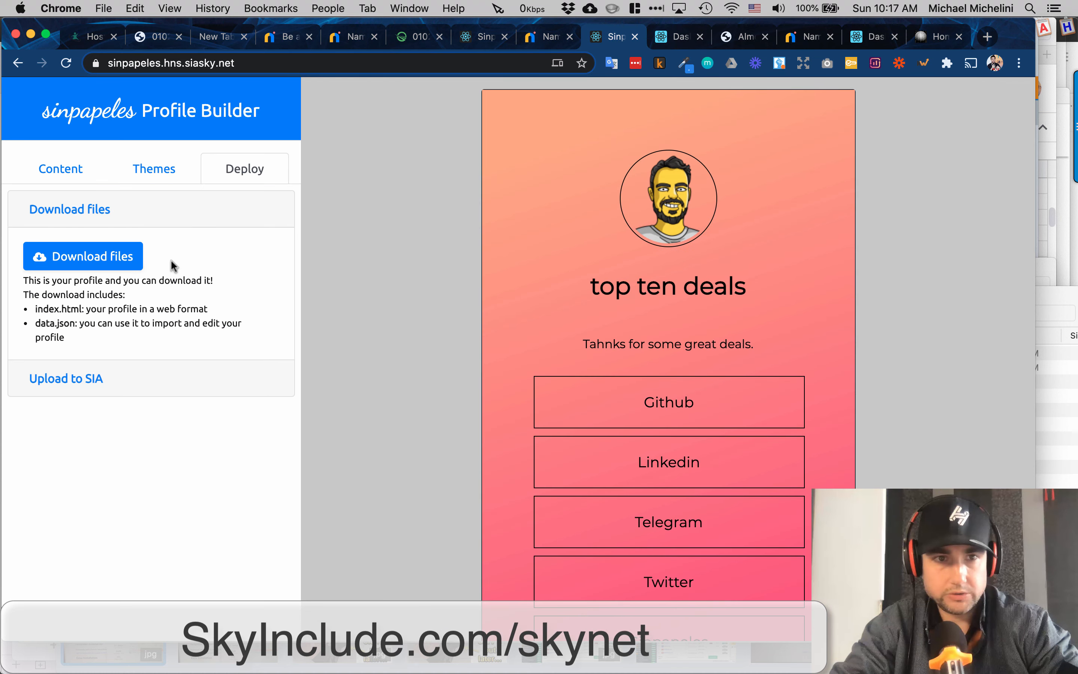
Upload the profile to Sia, copy its generated sia:// link, and open the live profile.
left_click(70, 391)
left_click(74, 292)
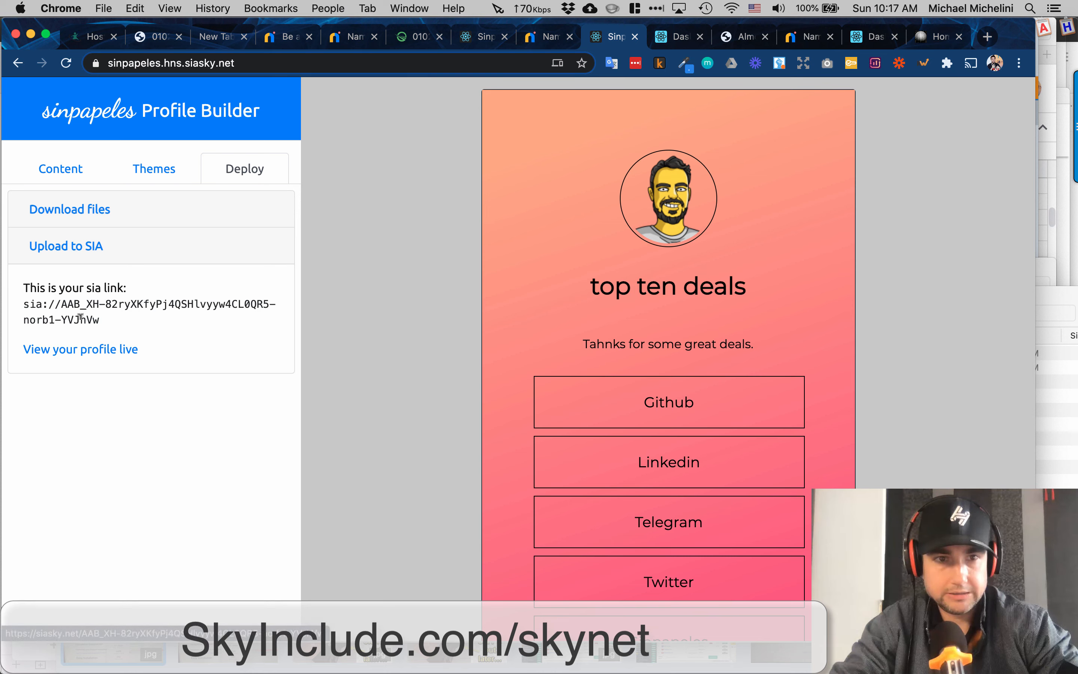
left_click_drag(108, 324, 27, 306)
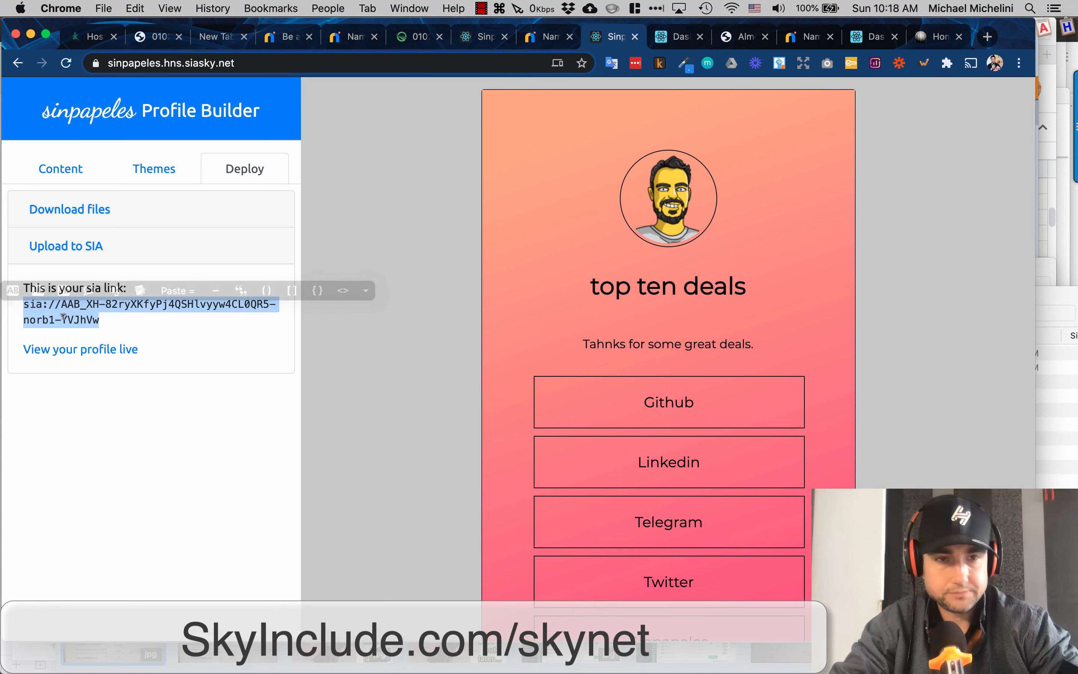
left_click(76, 349)
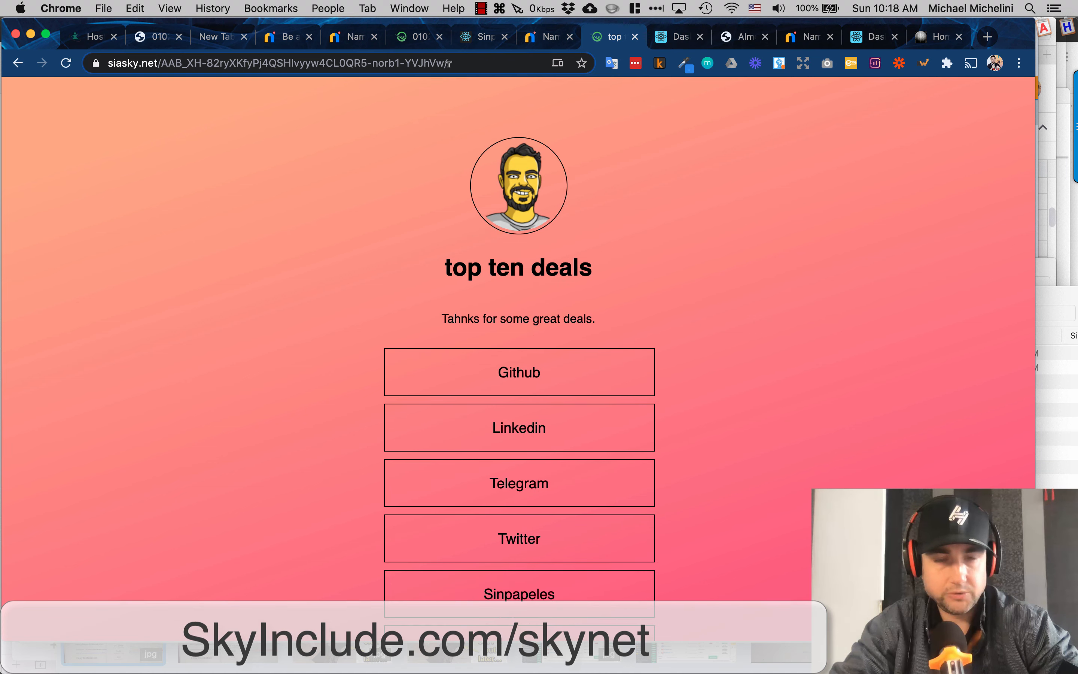
Set top10deals' Skylink to sia://AAB_XH-82ryXKfyPj4QSHlvyyw4CL0QR5-norb1-YVJhVw in the Sinpapeles domain settings and save.
left_click(661, 39)
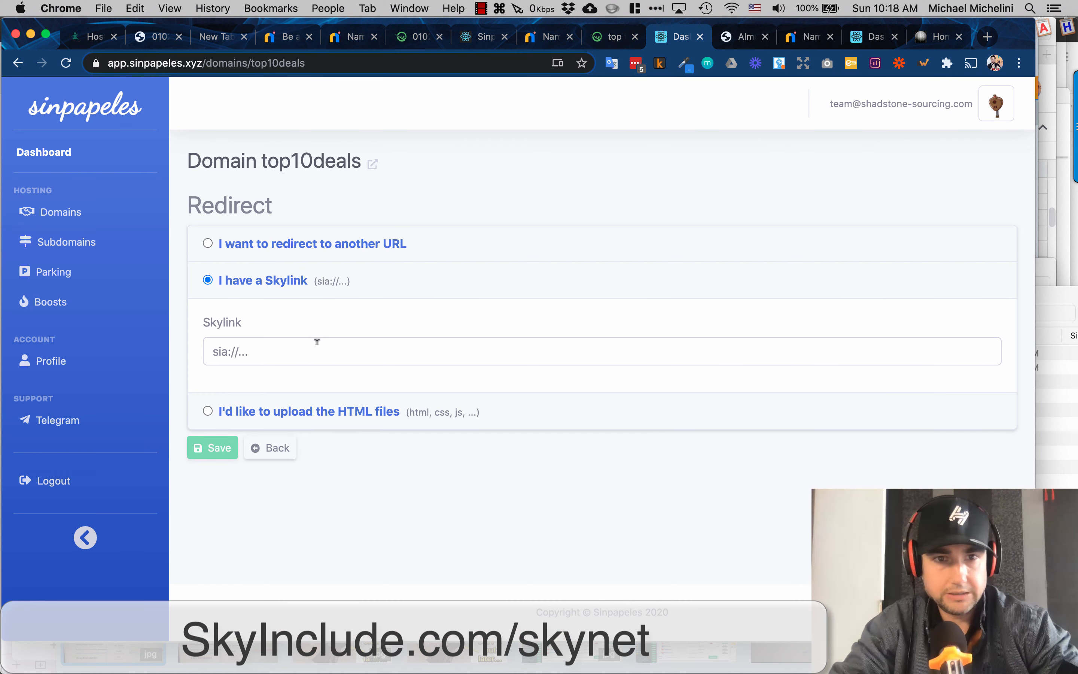
left_click(289, 354)
type("sia://AAB_XH-82ryXKfyPj4QSHlvyyw4CL0QR5-norb1-YVJhVw")
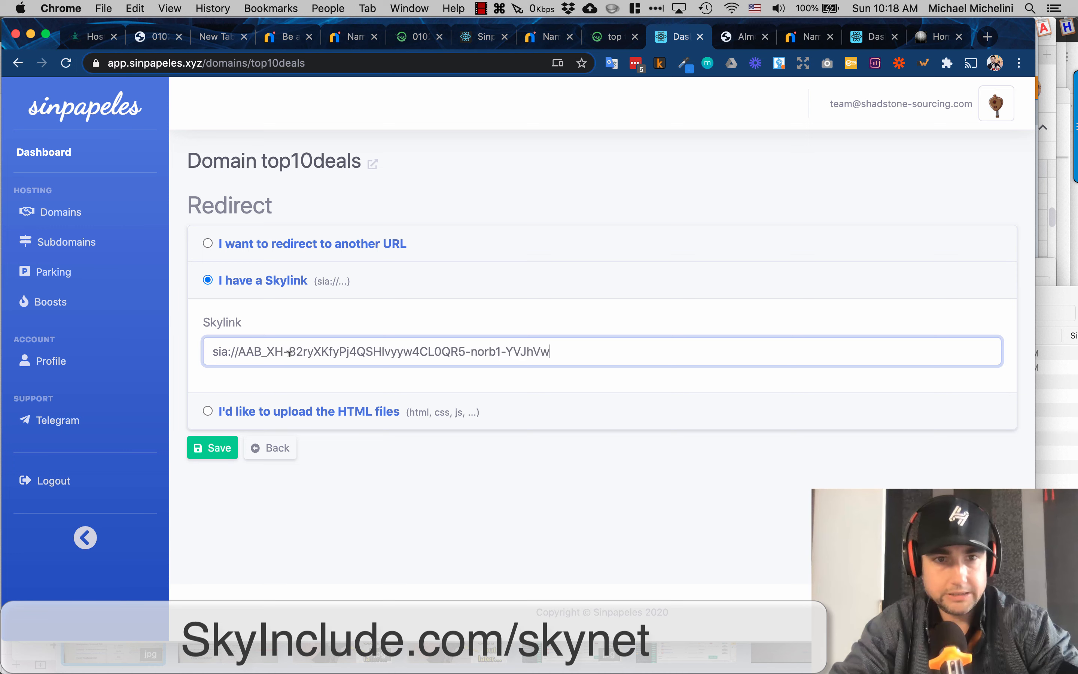
left_click(215, 448)
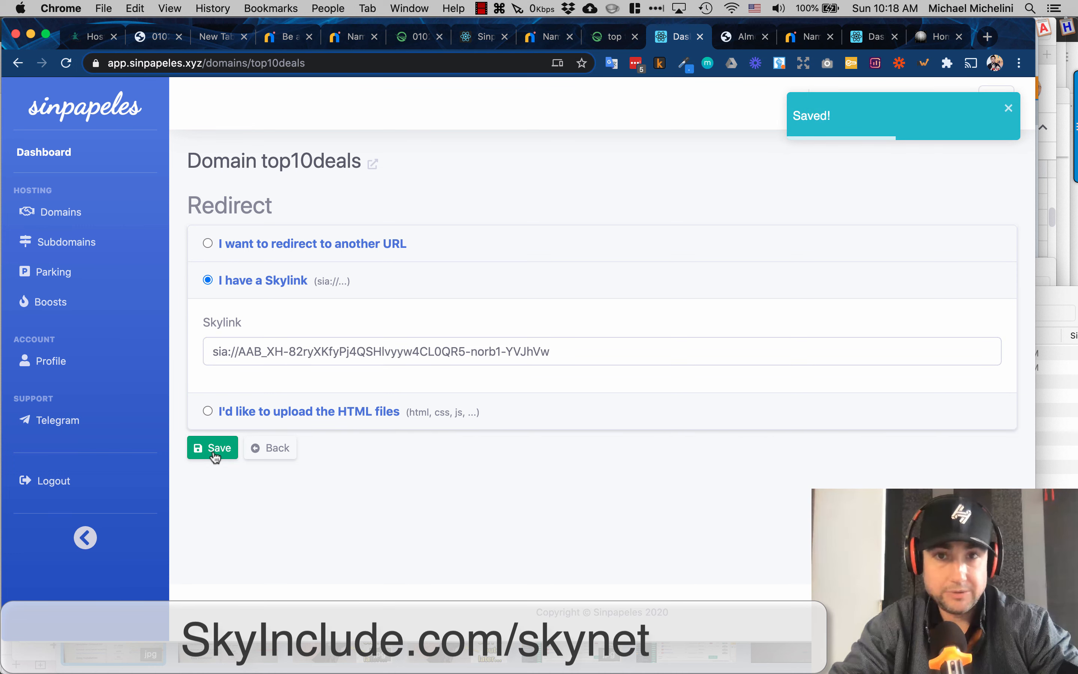
Reload top10deals.hns.to to check the published profile.
left_click(728, 39)
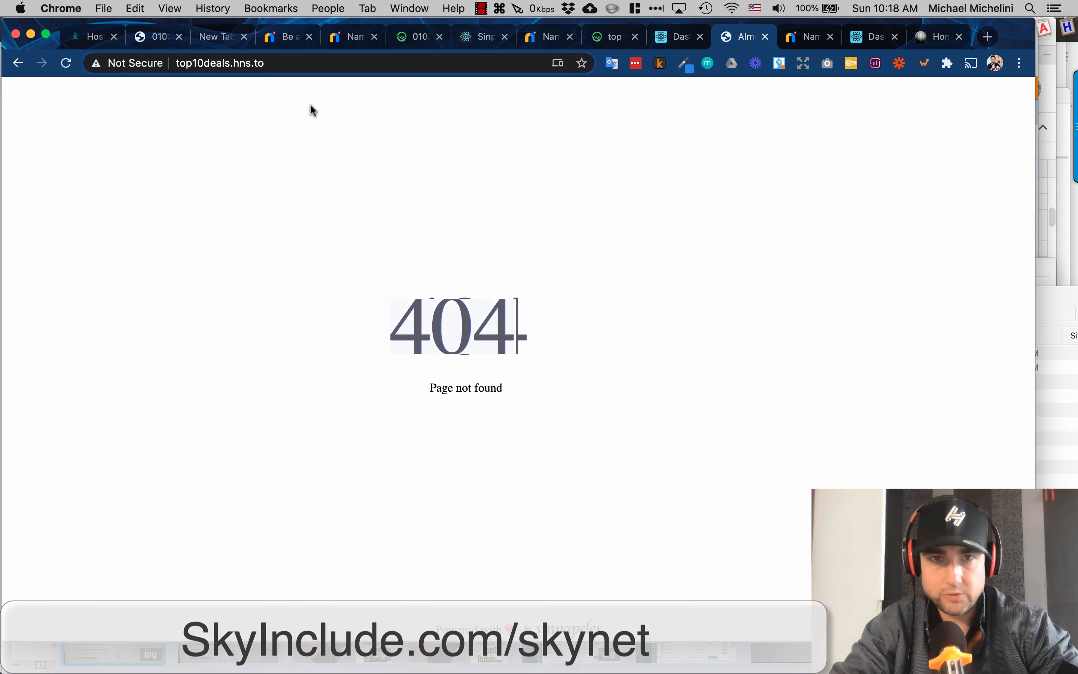
left_click(677, 37)
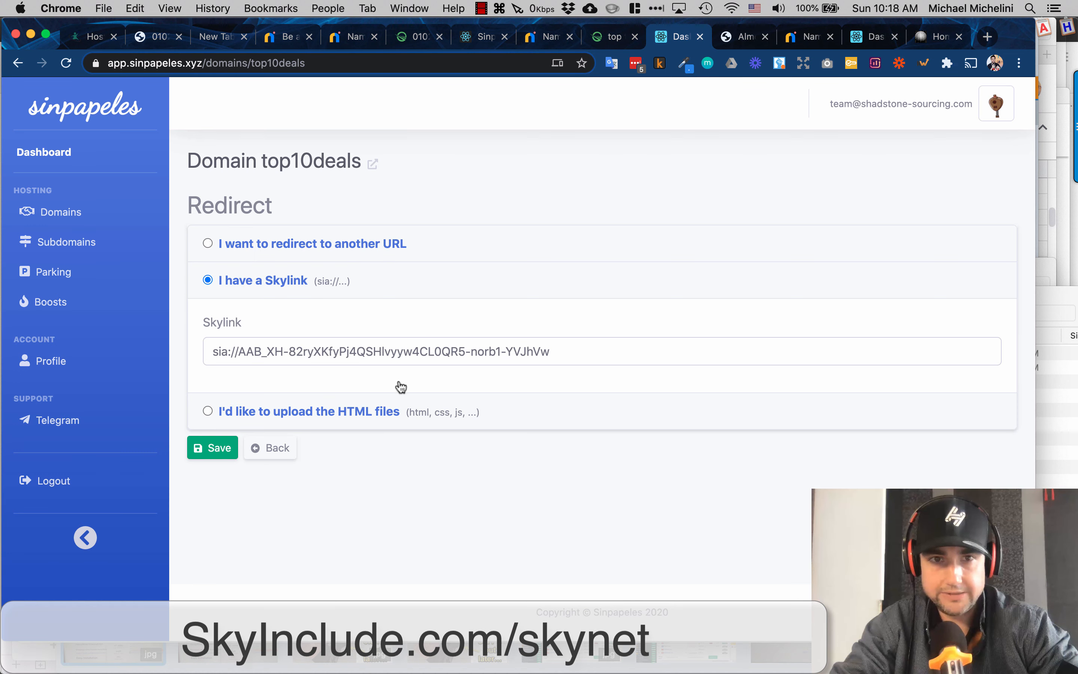
left_click(726, 36)
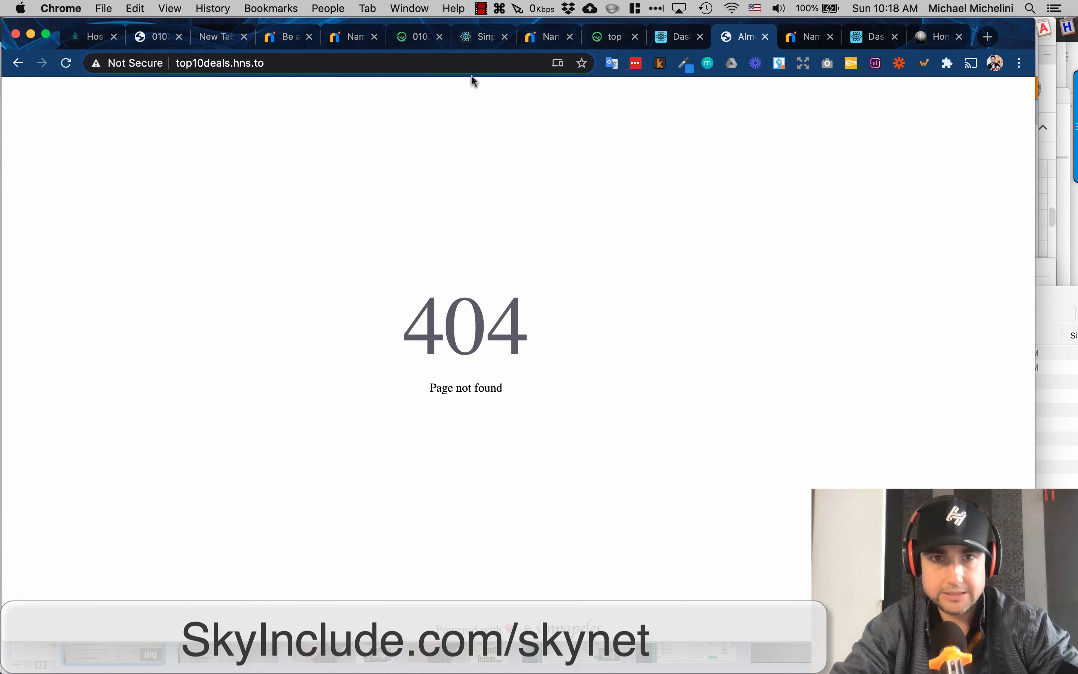
key("super+r")
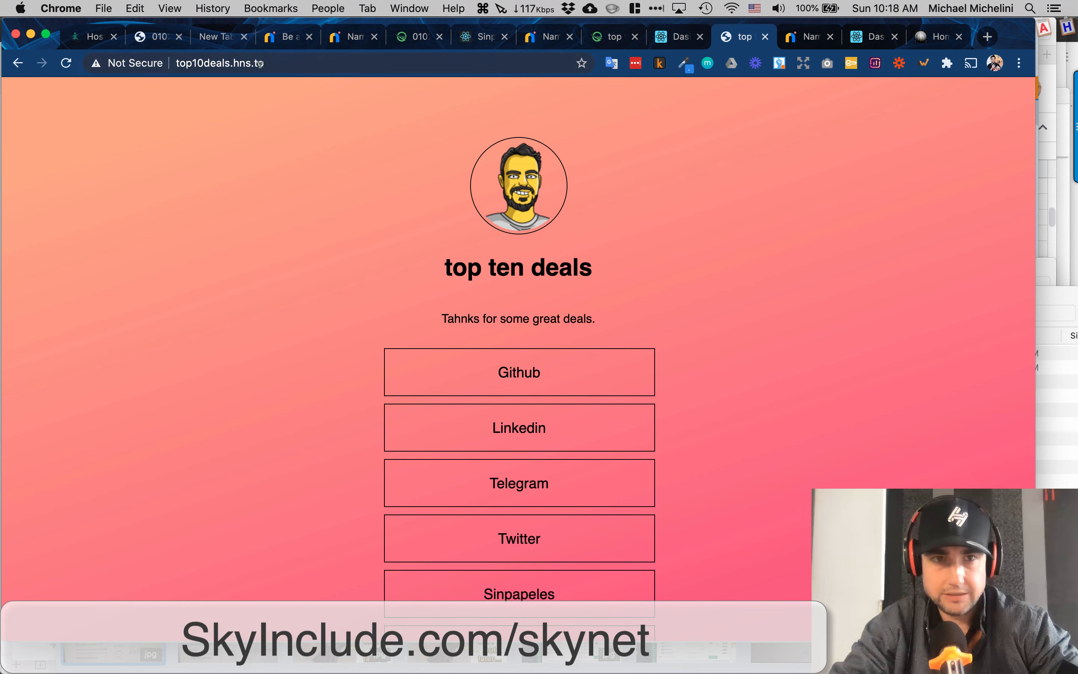
left_click(438, 67)
left_click_drag(233, 63, 327, 58)
key("BackSpace")
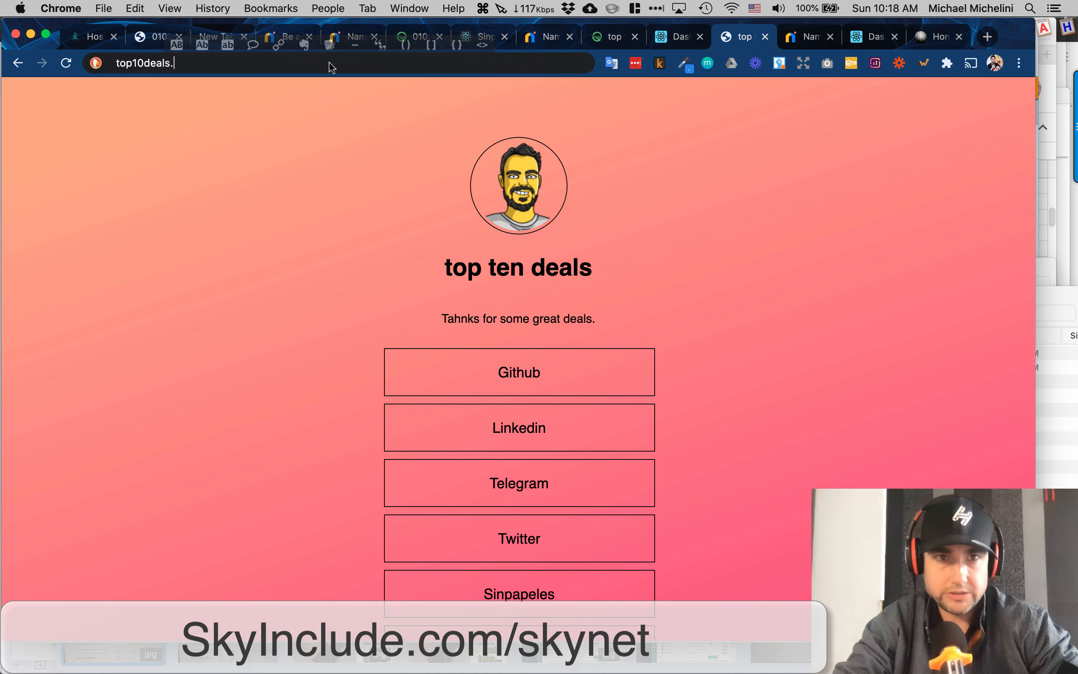
key("Escape")
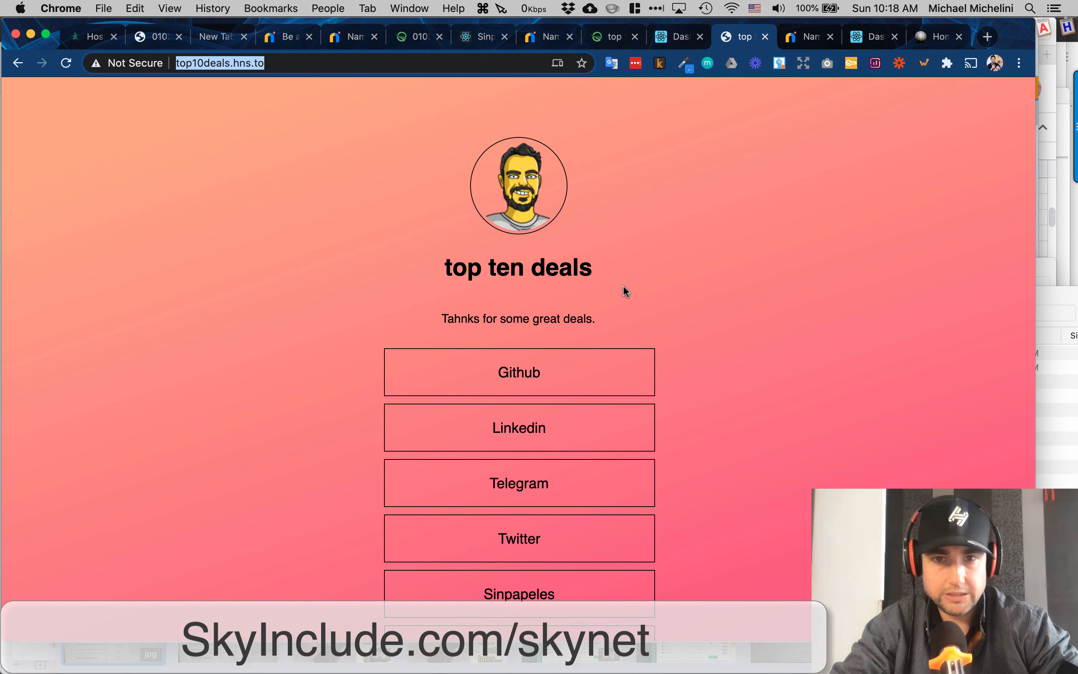
Look over the published top10deals page and return to the domain's redirect settings.
scroll(623, 291, "down", 3)
scroll(623, 291, "up", 3)
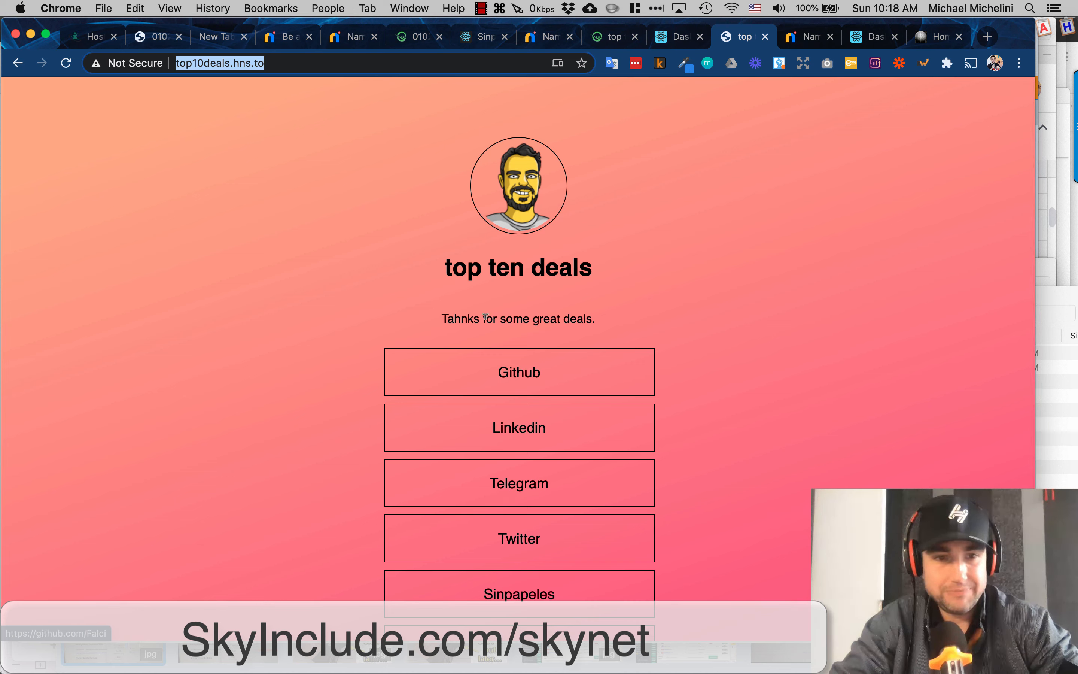
left_click(675, 37)
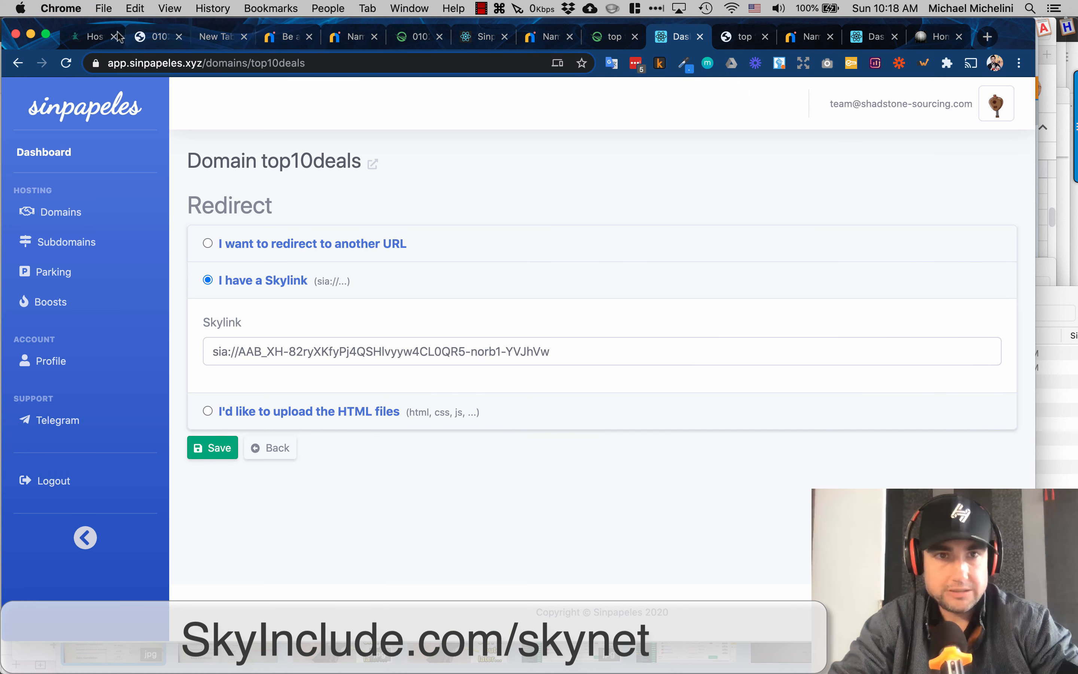
Review the skyinclude.com/skynet guide's sections on uploading with the Sinpa page builder and using Sinpa DNS.
left_click(97, 37)
scroll(212, 259, "up", 15)
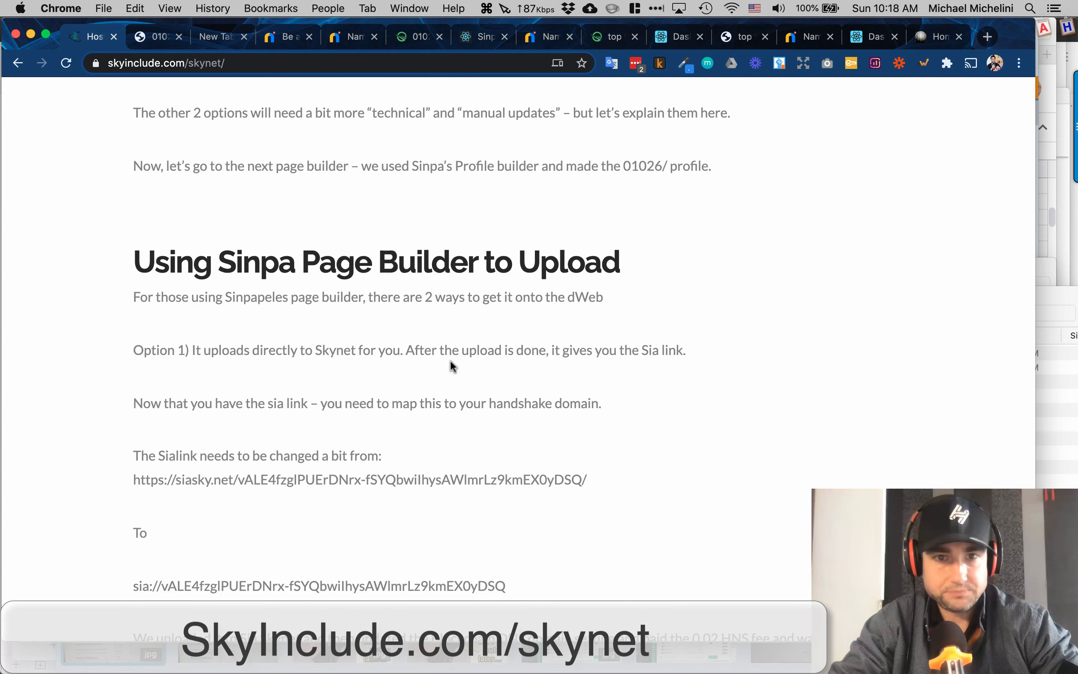
scroll(449, 360, "down", 10)
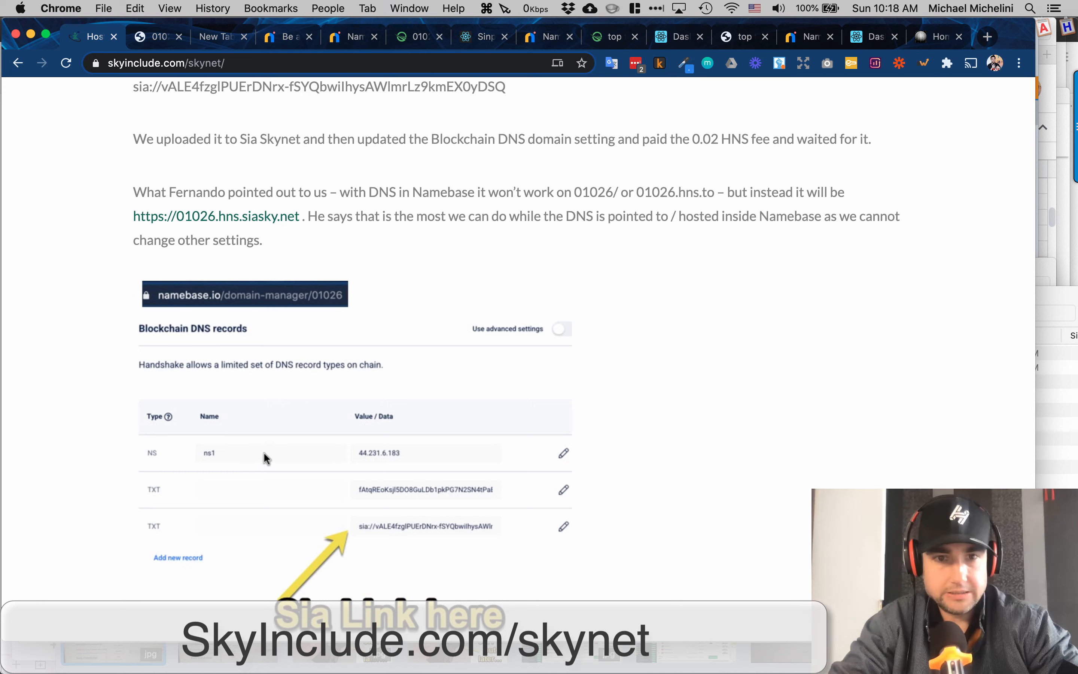
scroll(385, 518, "down", 10)
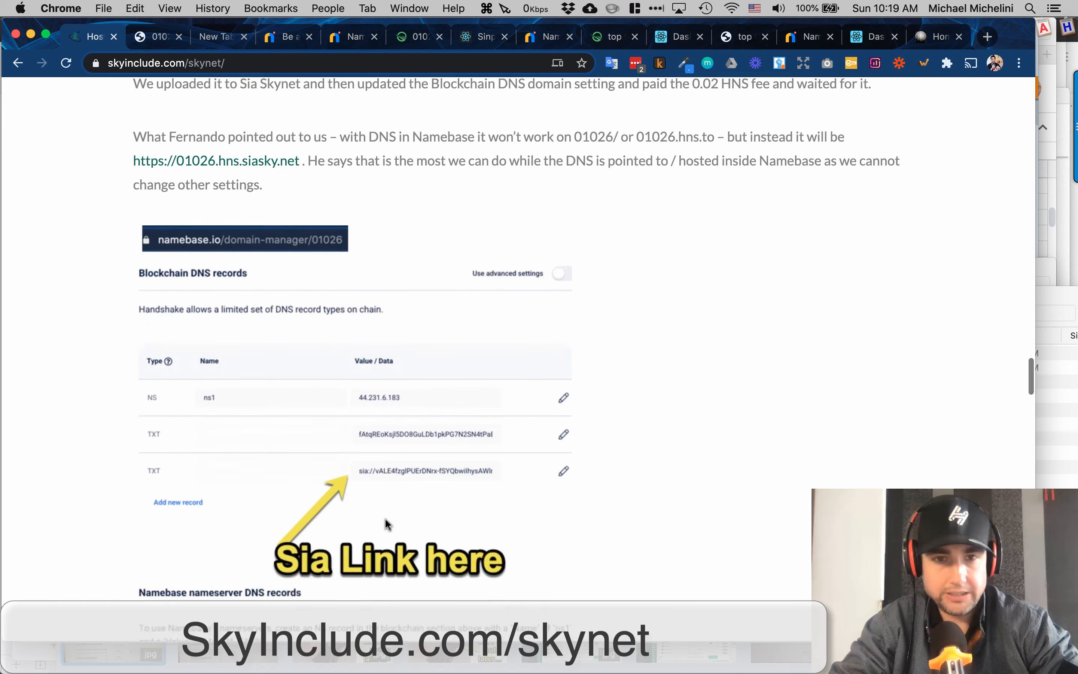
scroll(385, 517, "down", 2)
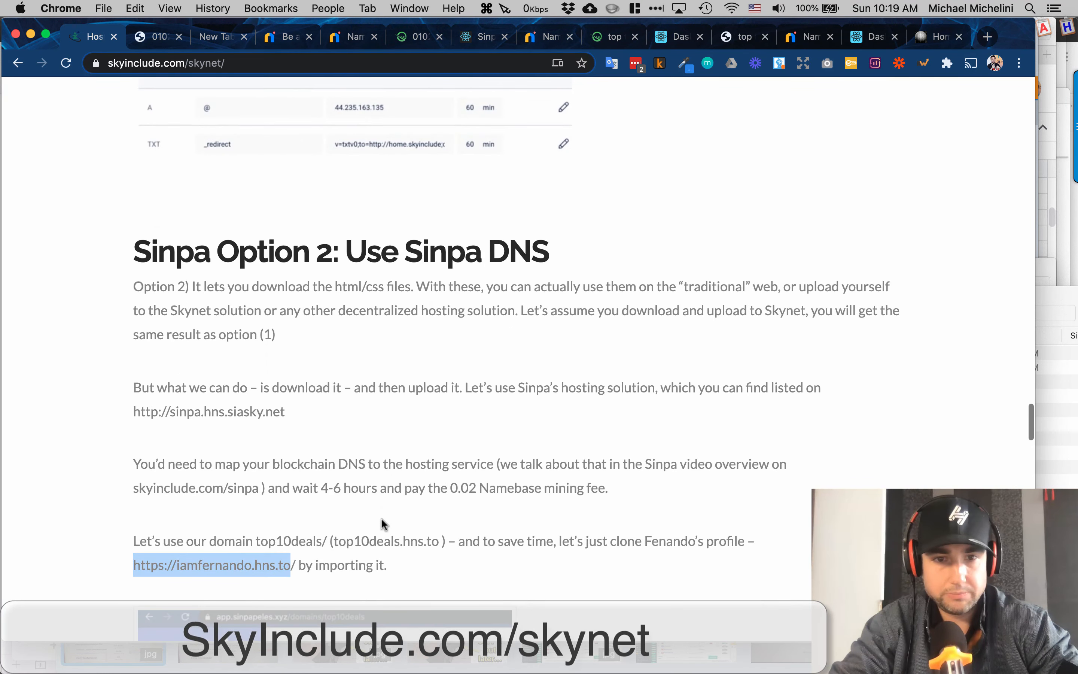
left_click(323, 563)
scroll(312, 566, "down", 5)
scroll(309, 567, "down", 8)
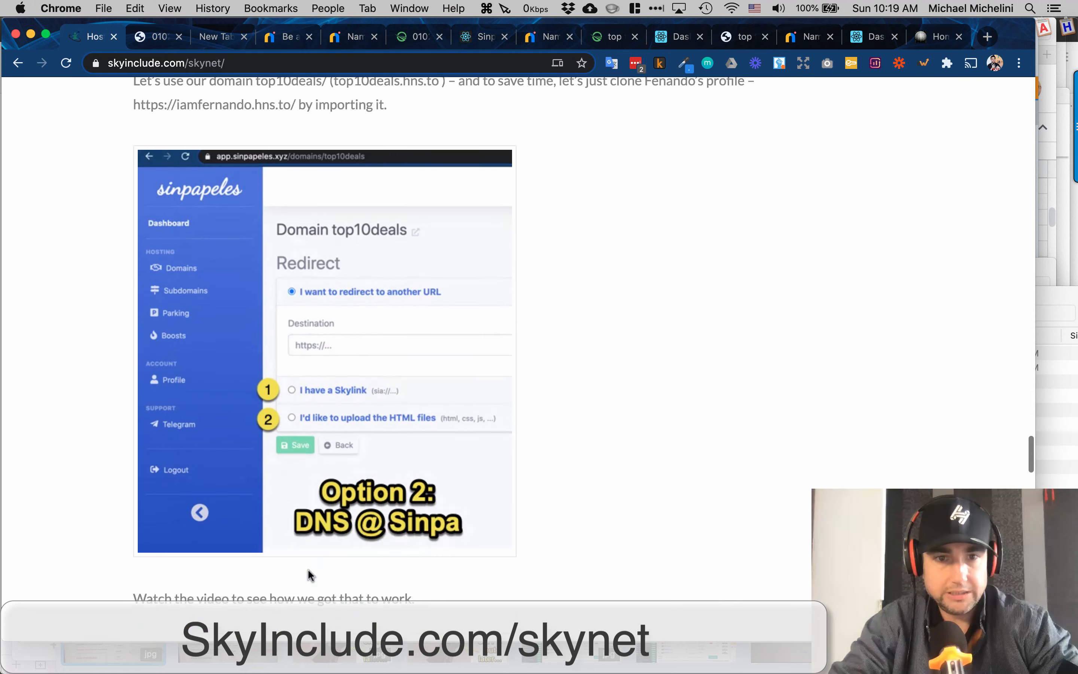
scroll(309, 573, "up", 3)
scroll(309, 575, "up", 2)
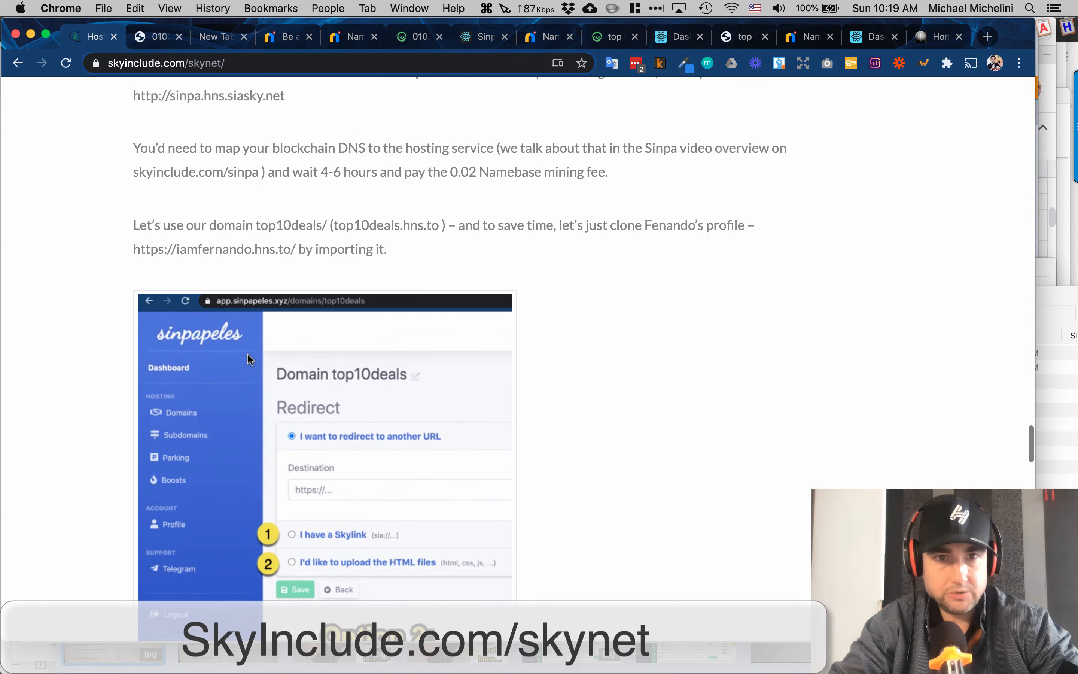
scroll(293, 407, "down", 3)
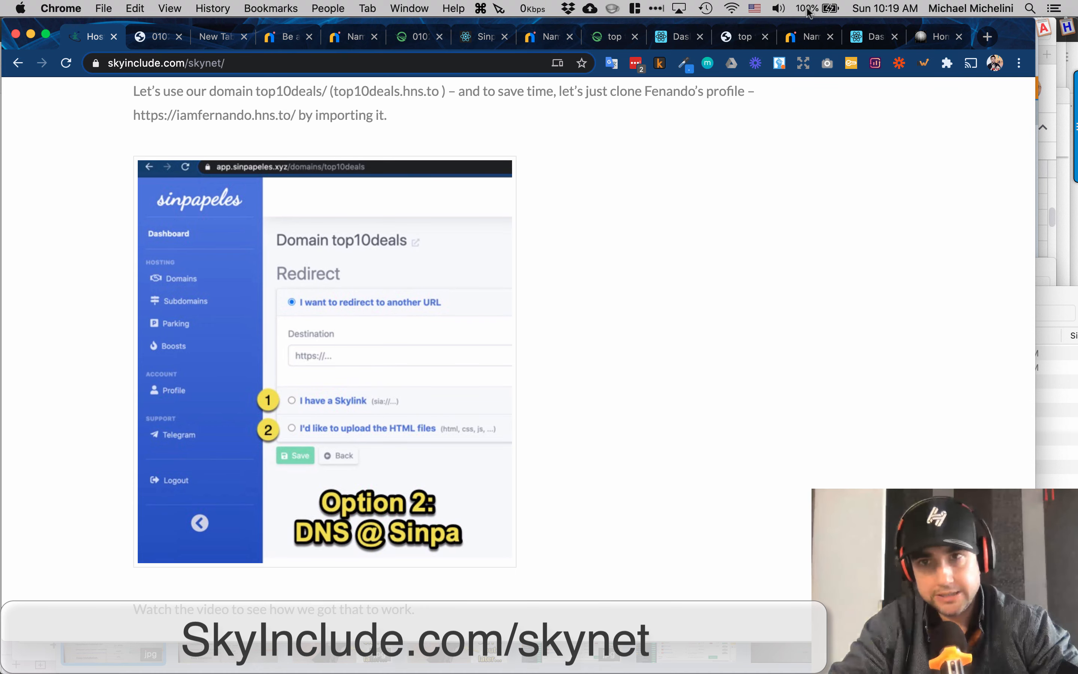
Revisit the top10deals redirect settings and the 01026 profile's upload options, and return to the hosting guide.
left_click(681, 38)
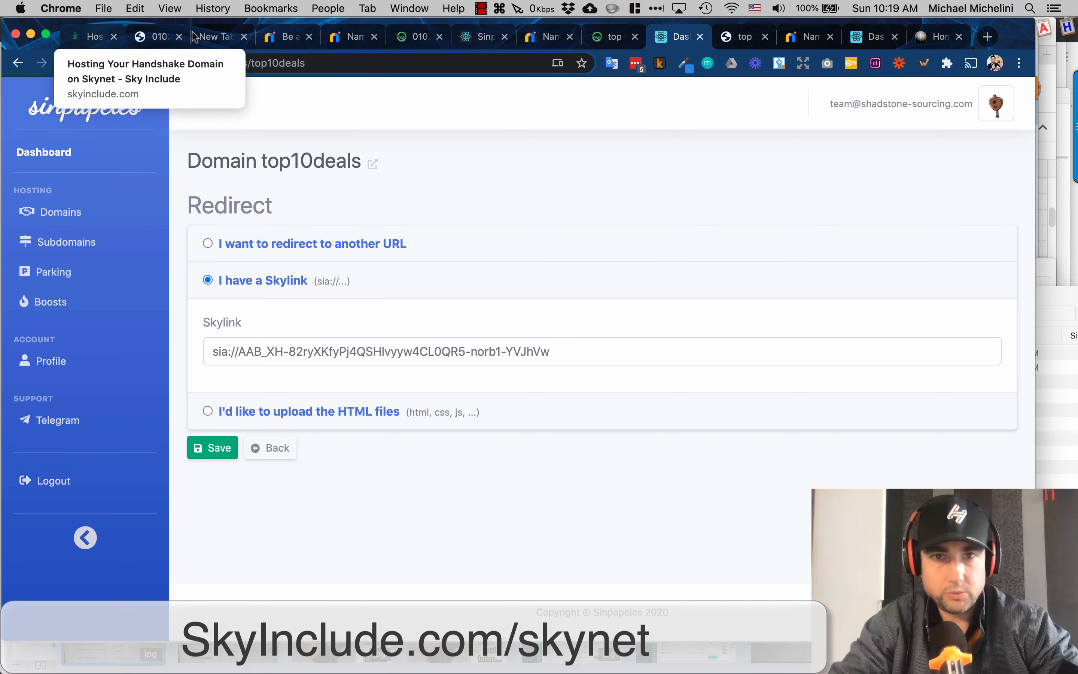
left_click(466, 40)
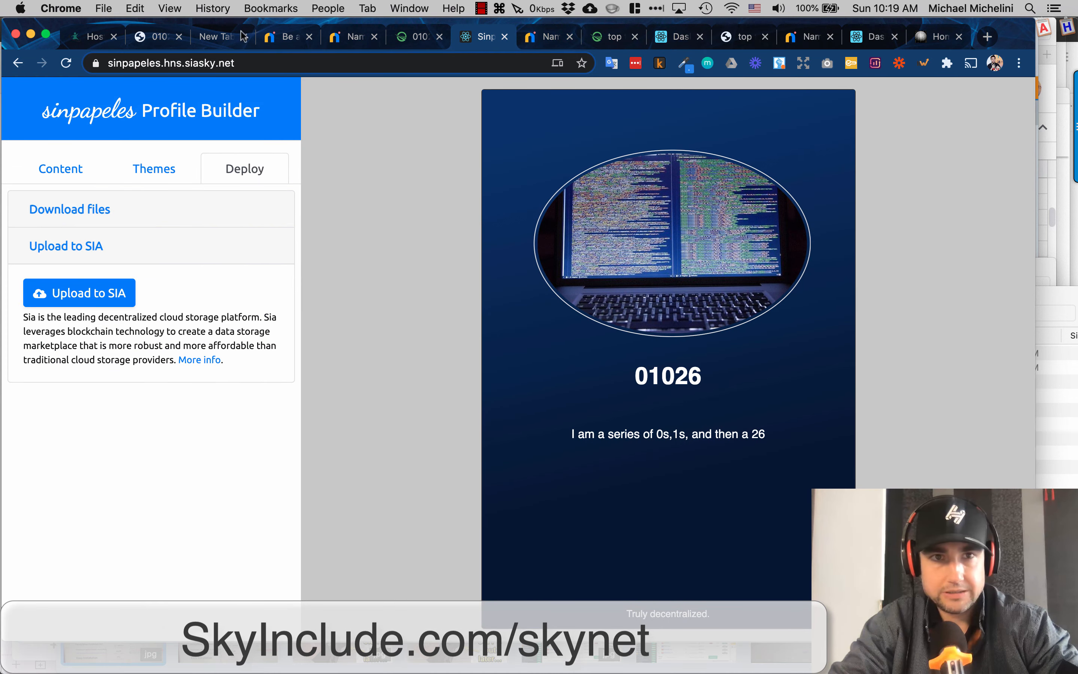
left_click(96, 35)
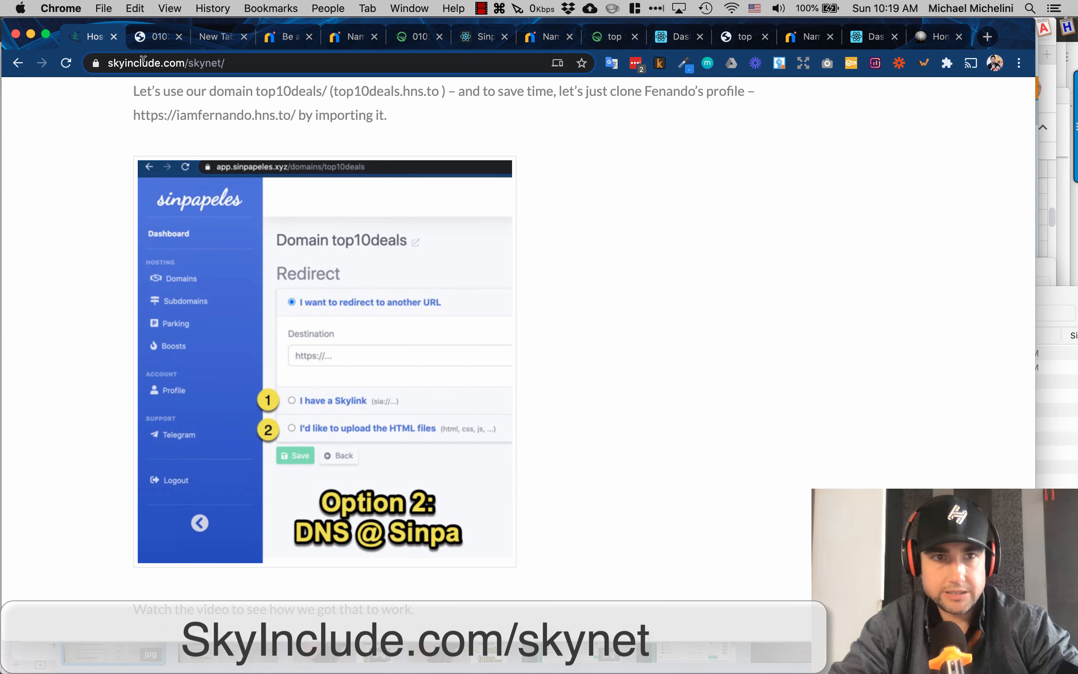
Examine the guide's section on uploading a SkyInclude page builder export for the owners/ domain.
scroll(84, 338, "down", 15)
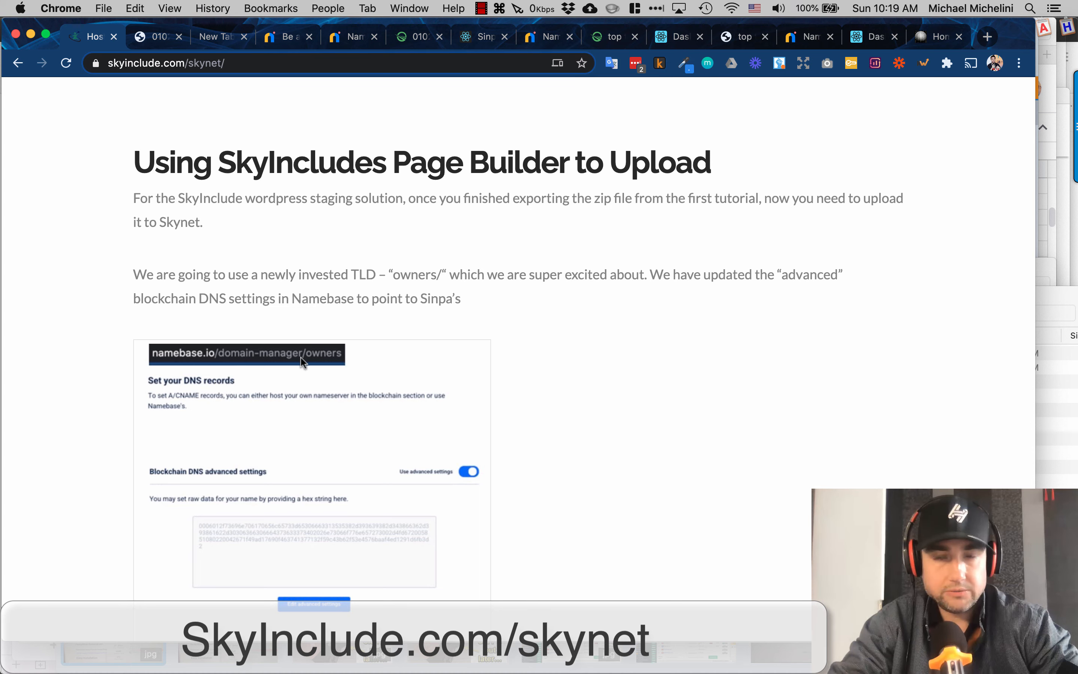
scroll(302, 361, "down", 1)
scroll(302, 361, "down", 1)
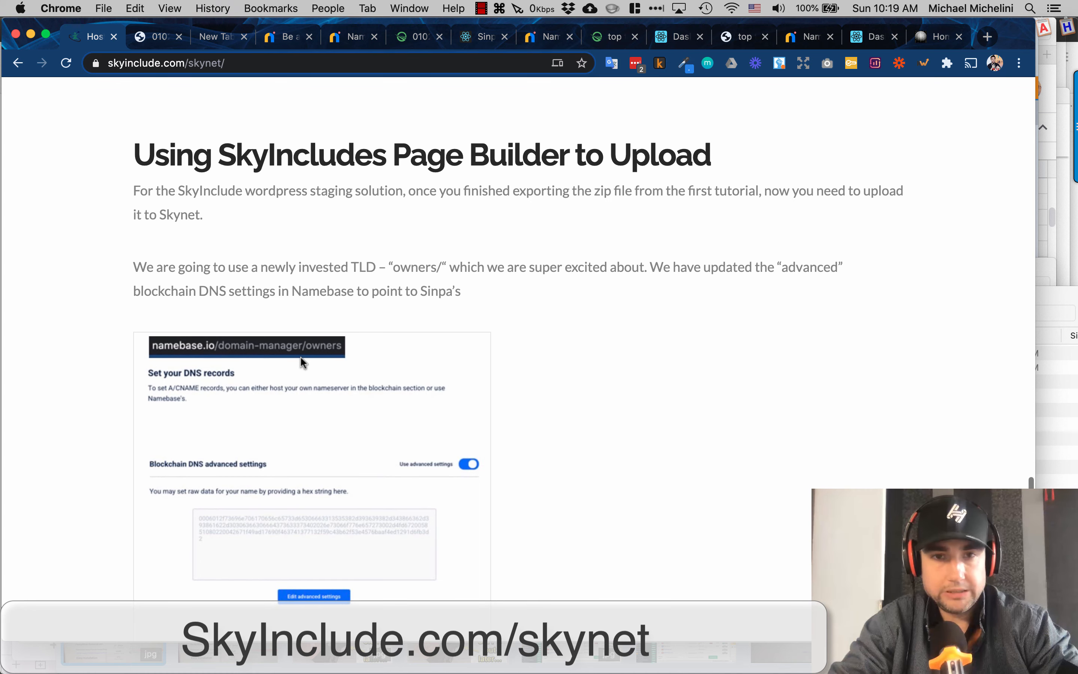
scroll(280, 428, "down", 3)
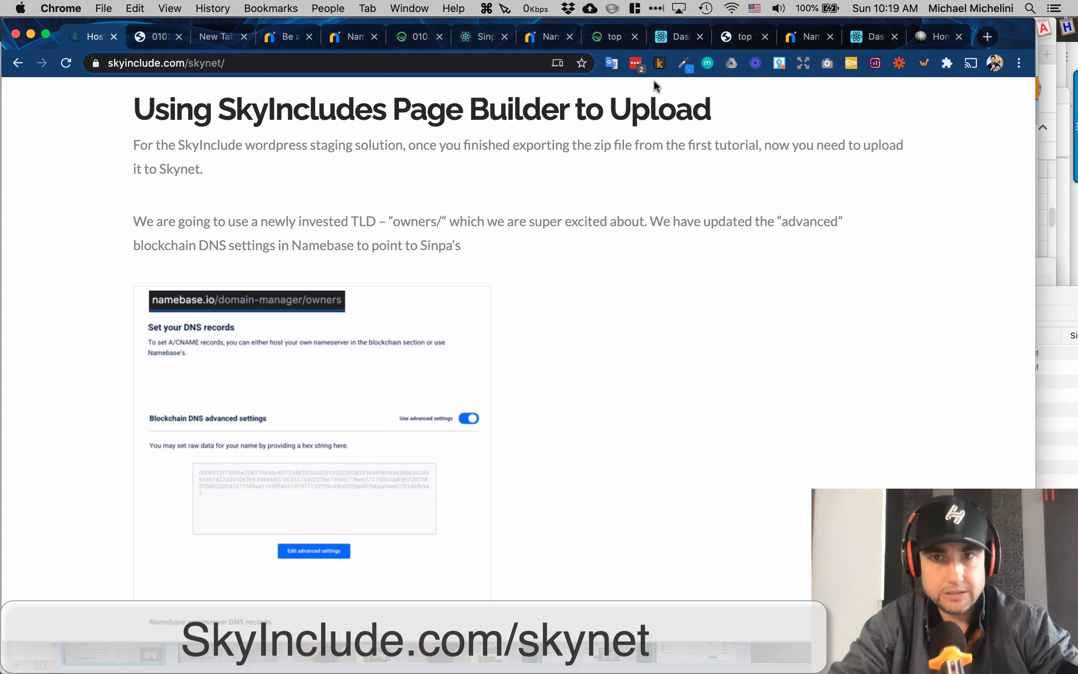
scroll(519, 324, "down", 3)
scroll(515, 318, "down", 10)
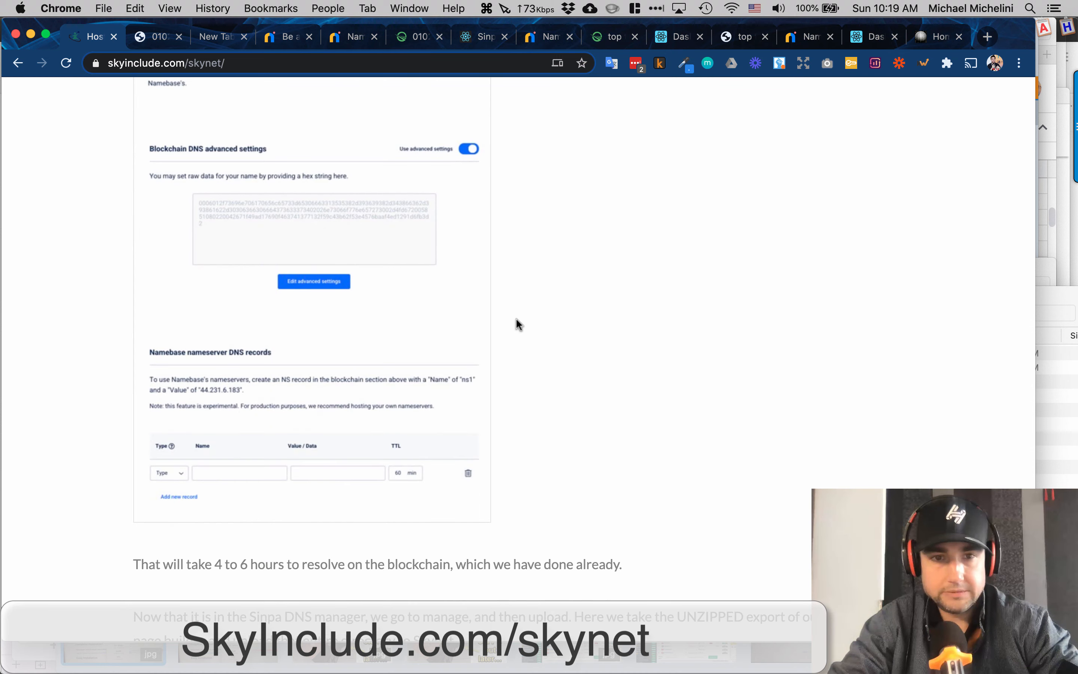
scroll(515, 318, "down", 2)
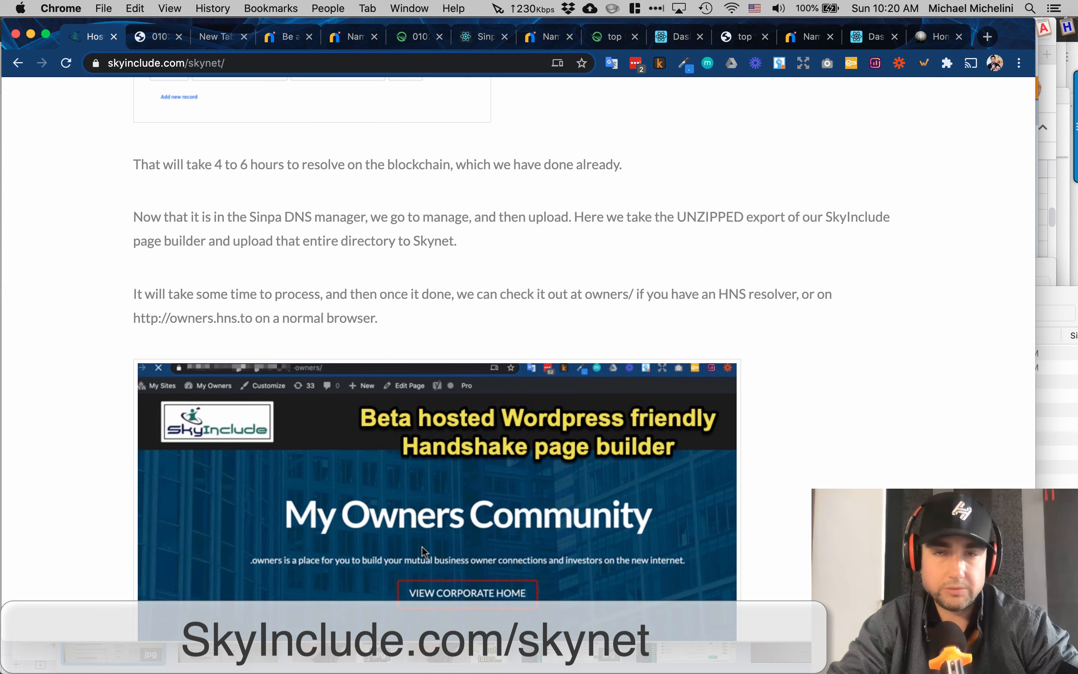
Switch to the My Owners Community staging site and look through its home page.
left_click(924, 33)
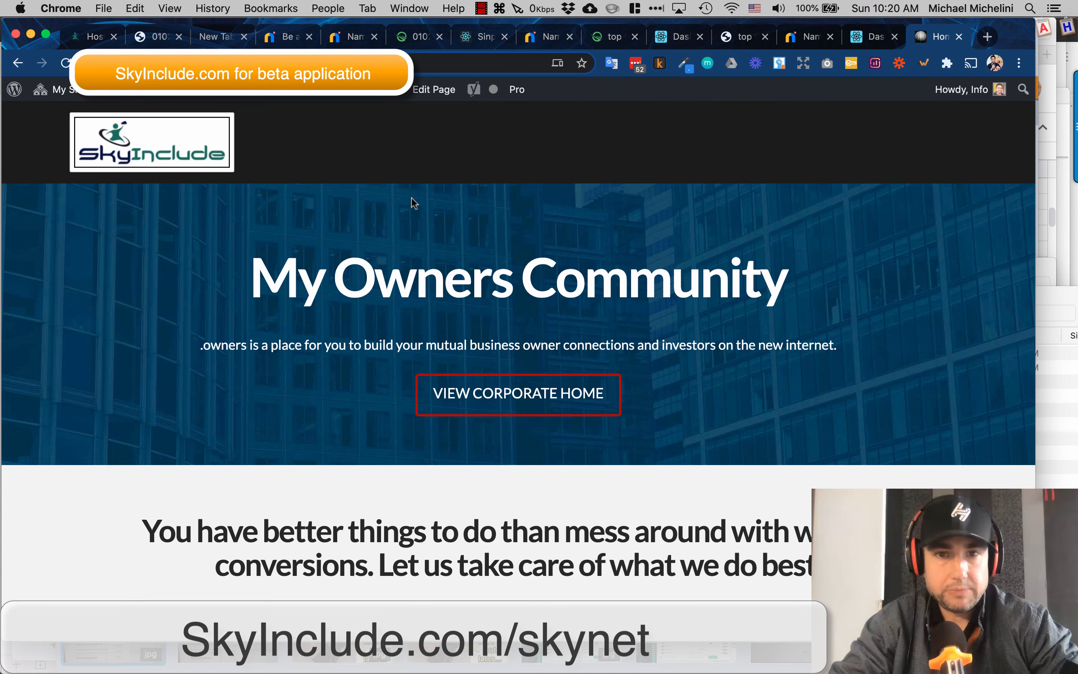
scroll(396, 250, "down", 15)
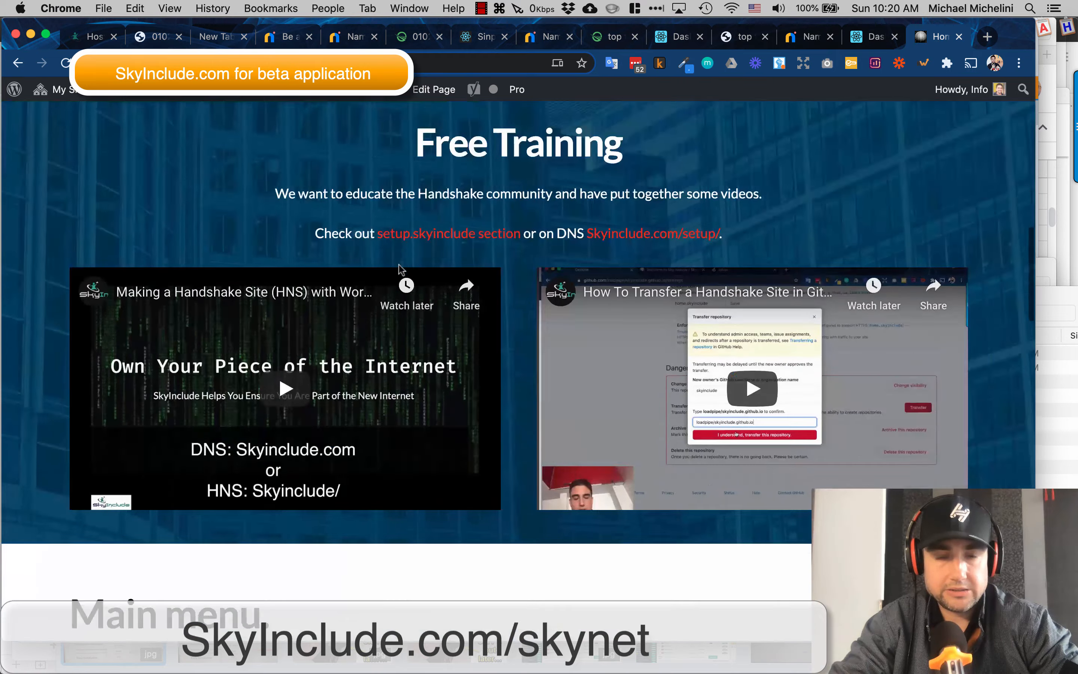
scroll(398, 264, "up", 12)
scroll(398, 264, "up", 3)
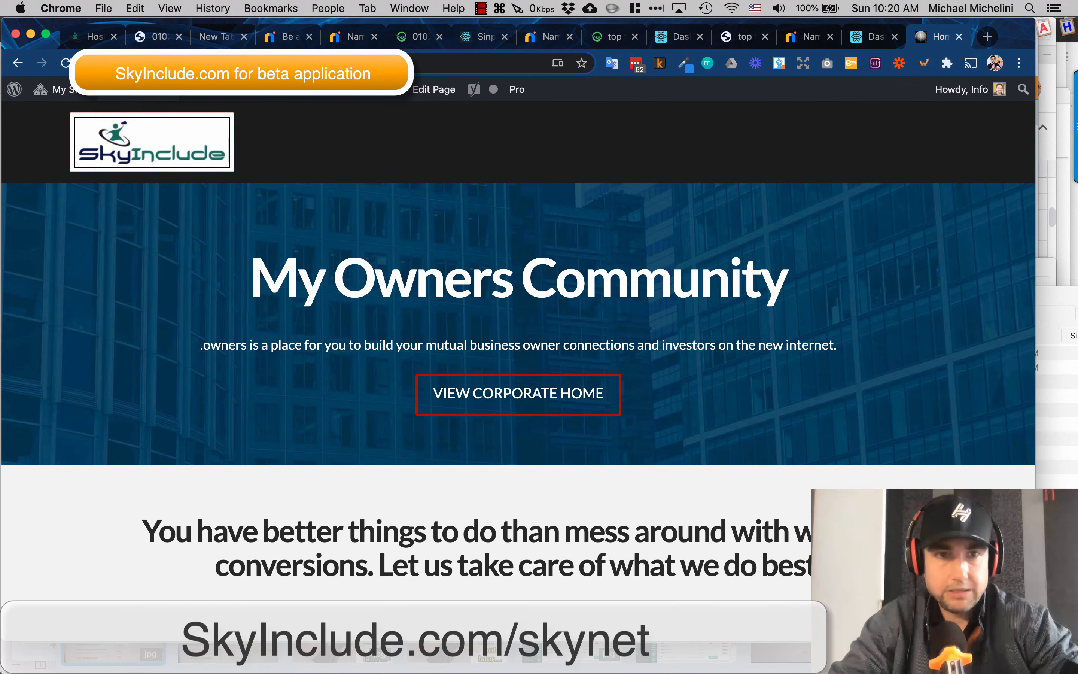
Open the My Owners site's WordPress dashboard and go to the WP2Static deployment settings.
mouse_move(138, 101)
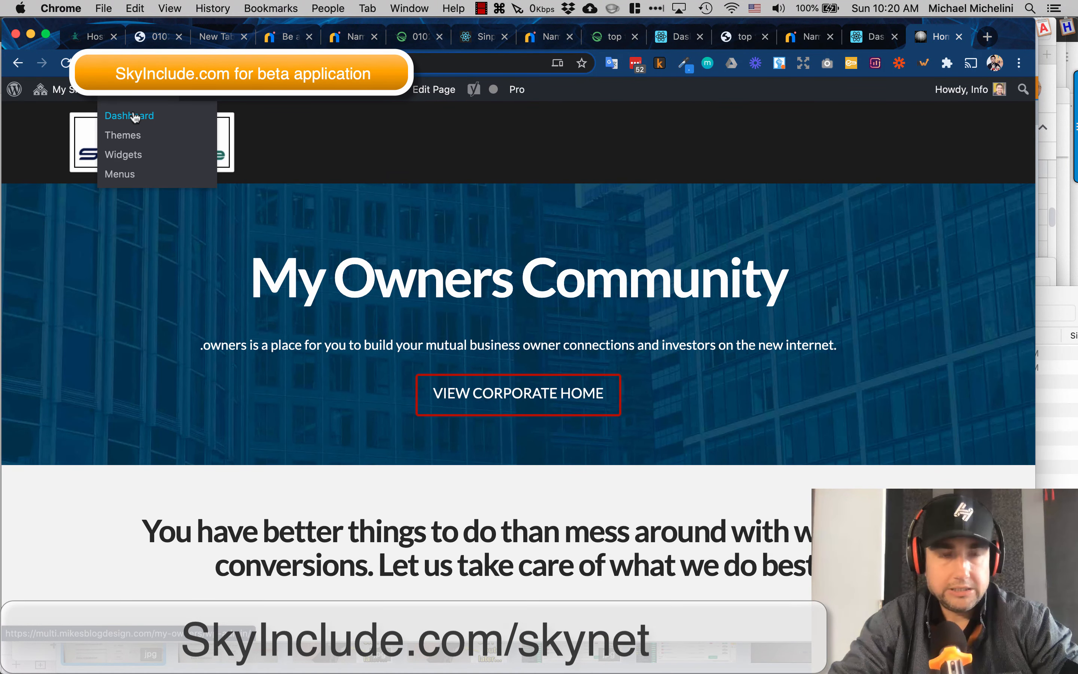
left_click(135, 117)
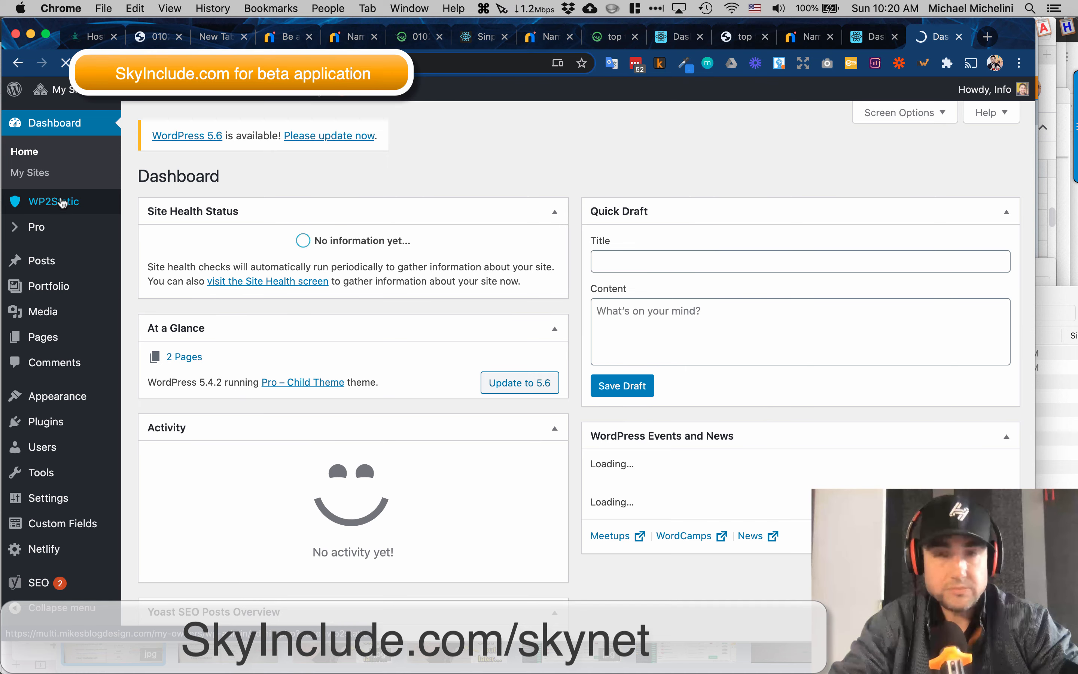
left_click(62, 203)
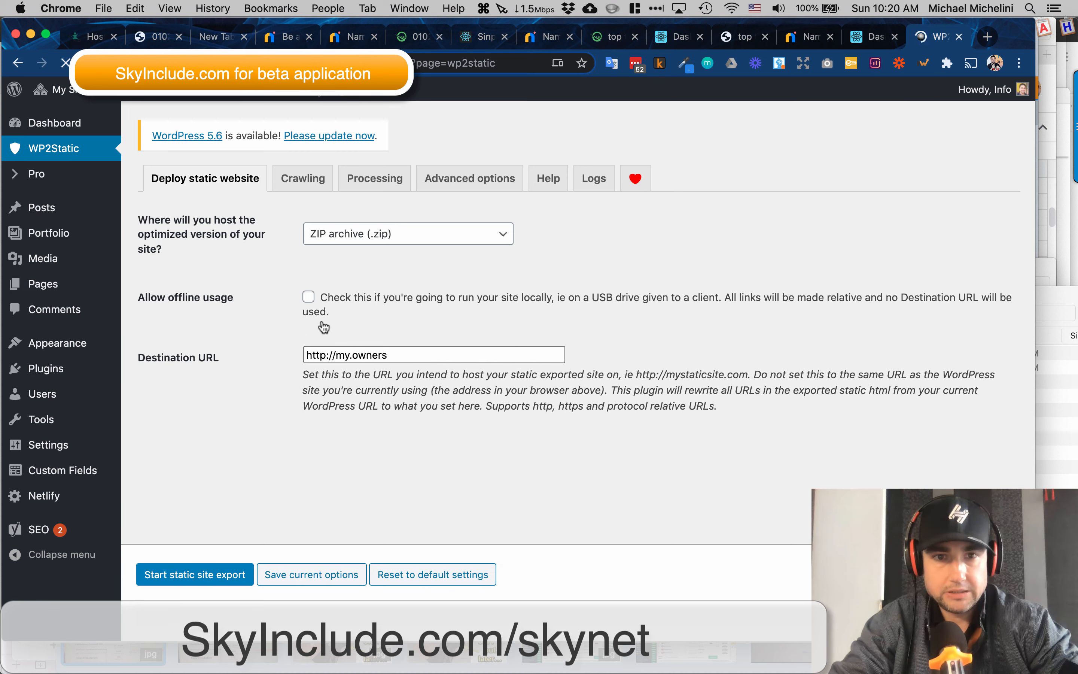
Export the static site as a ZIP archive with offline usage allowed, and save it to the Desktop with "owners" prefixed to its file name.
left_click(308, 297)
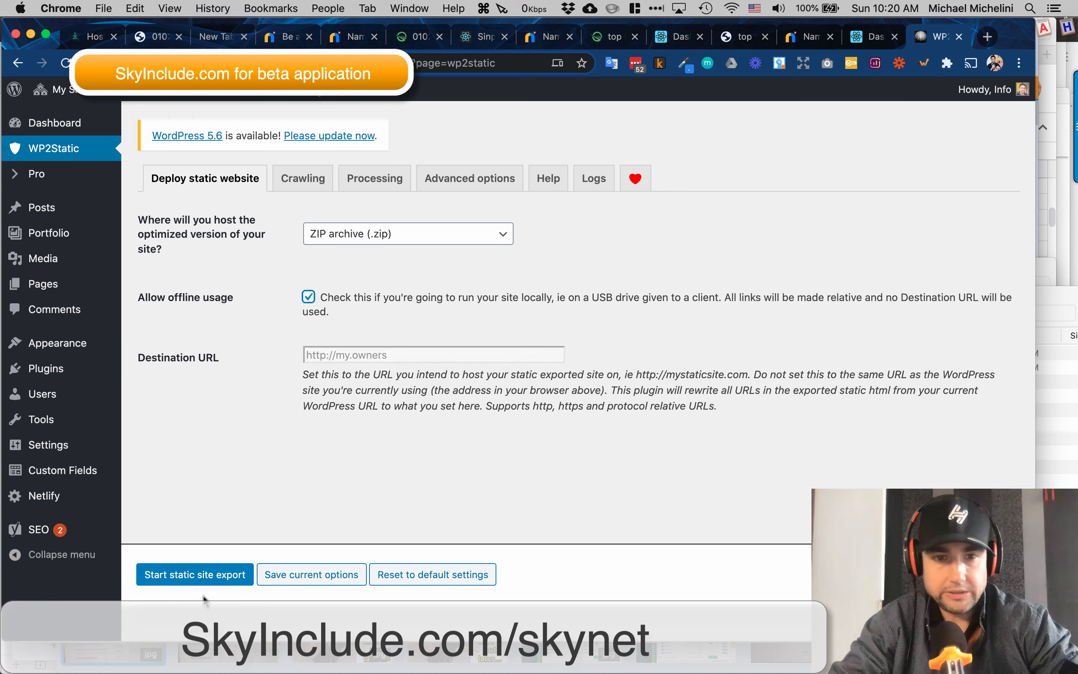
left_click(199, 576)
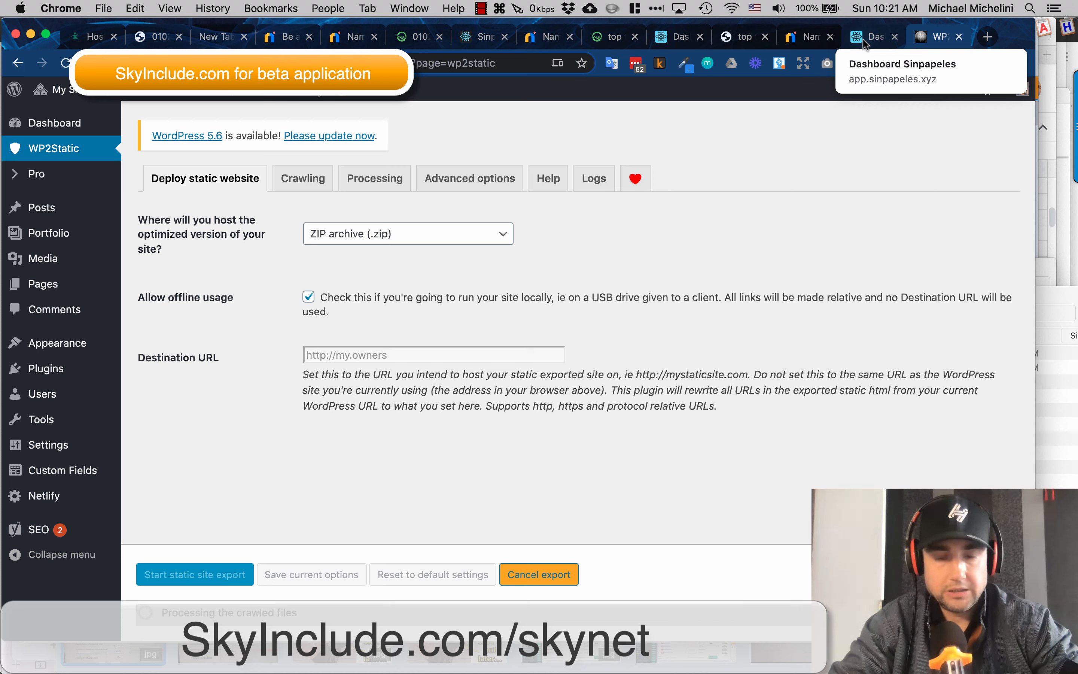
left_click(522, 575)
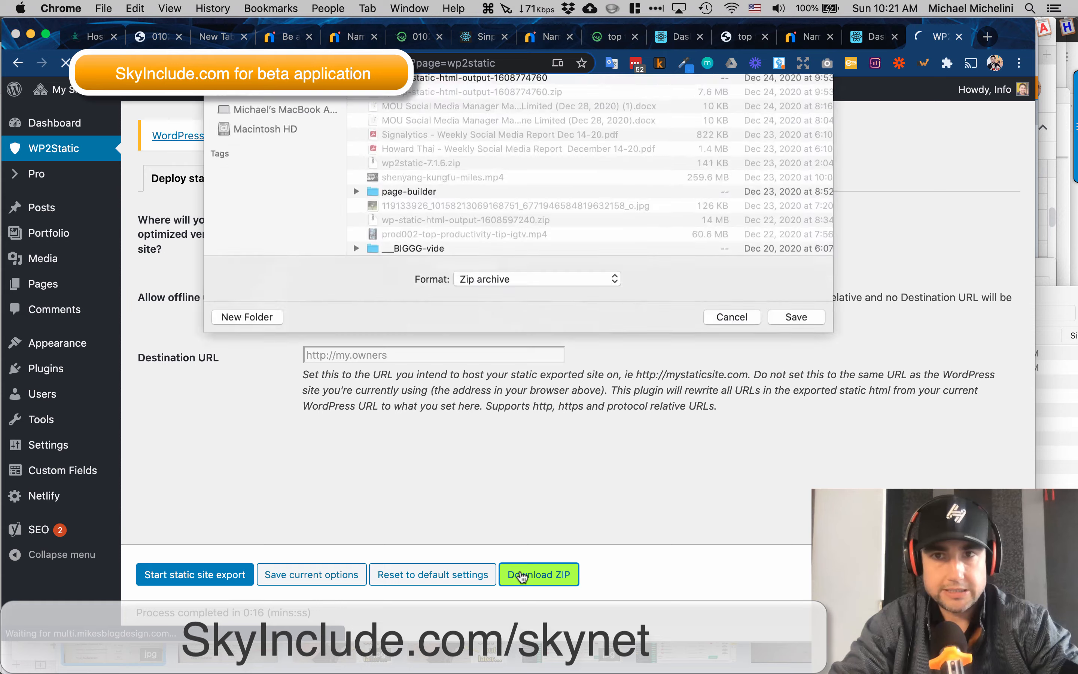
key("Left")
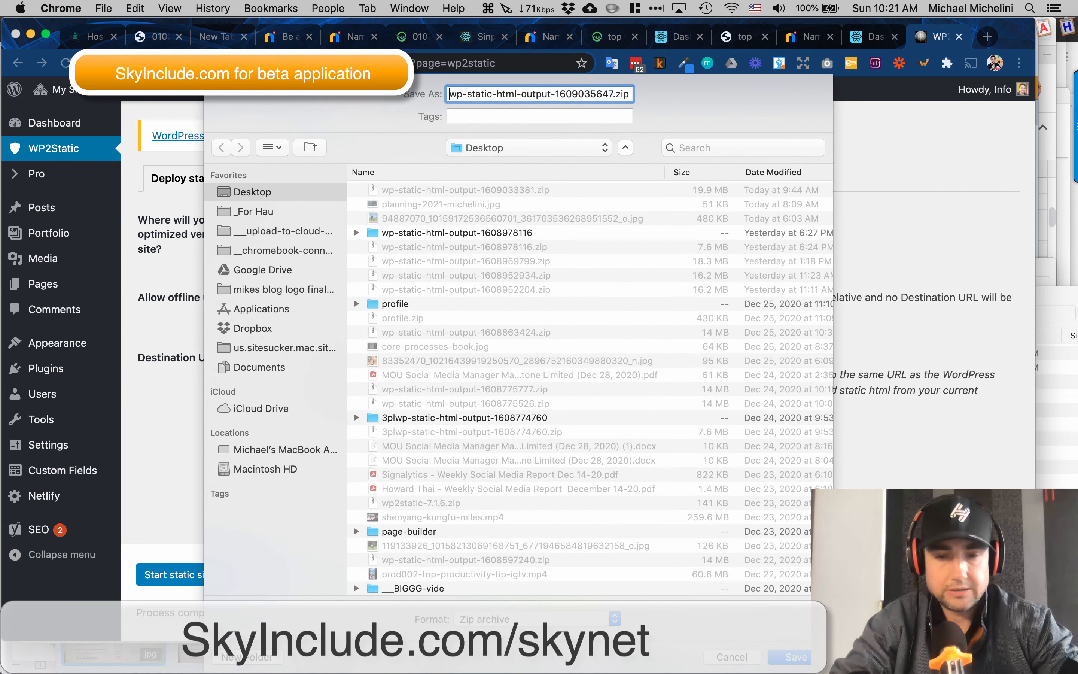
type("owners")
key("Return")
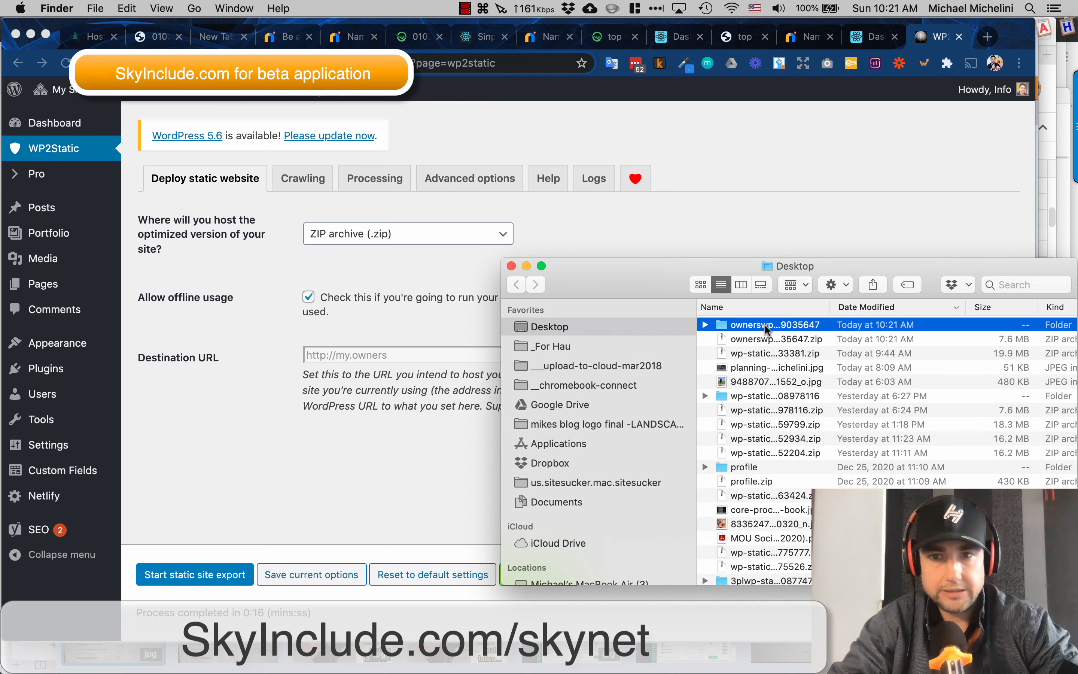
Switch to the Sinpapeles dashboard, open the owners domain's settings from the domain list, and choose to upload HTML files.
left_click(729, 226)
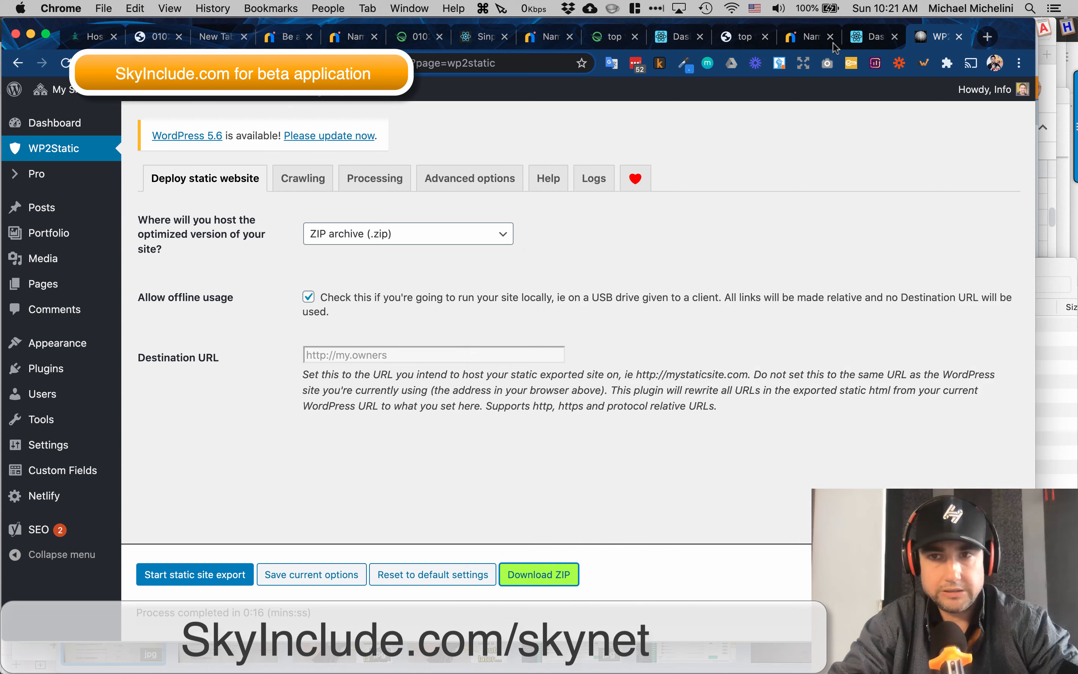
left_click(862, 36)
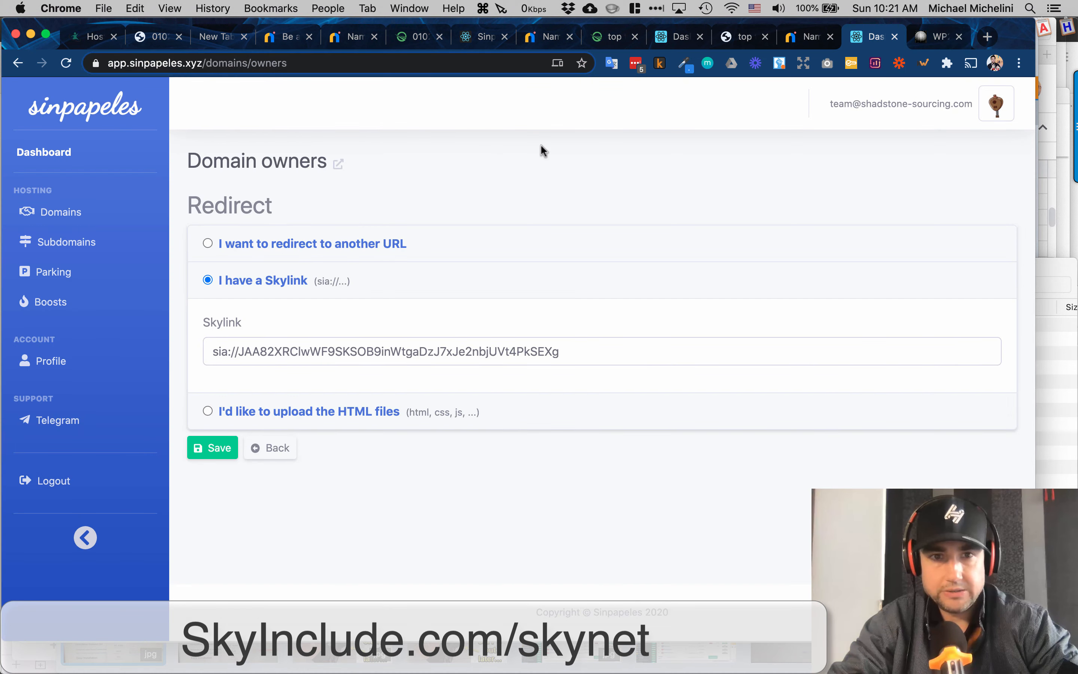
left_click(70, 213)
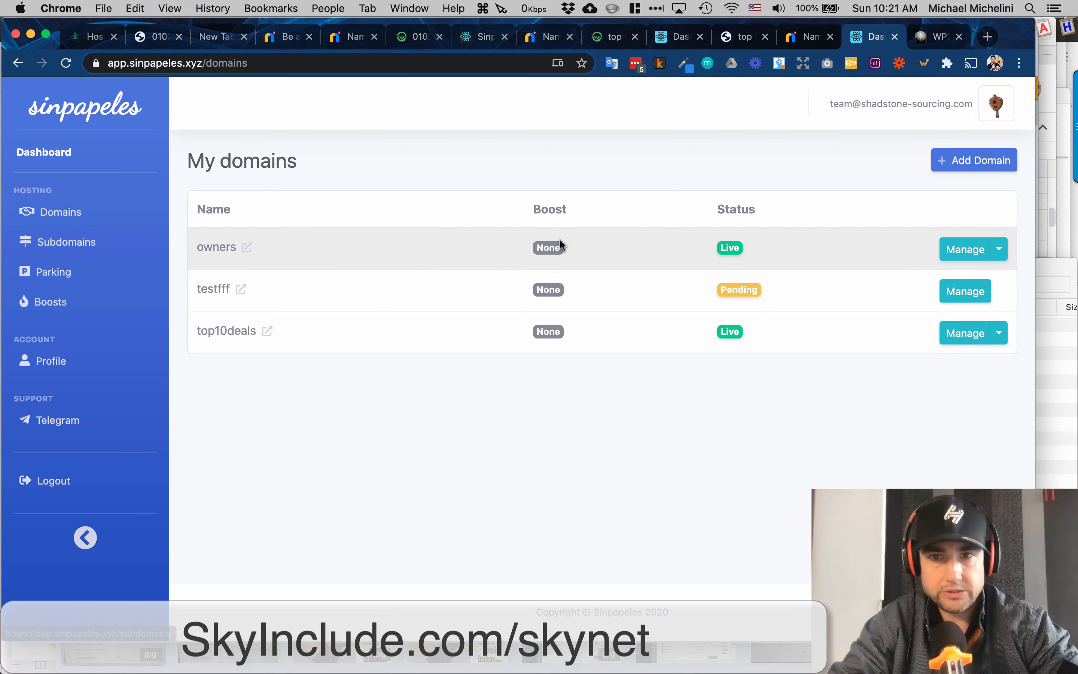
left_click(965, 250)
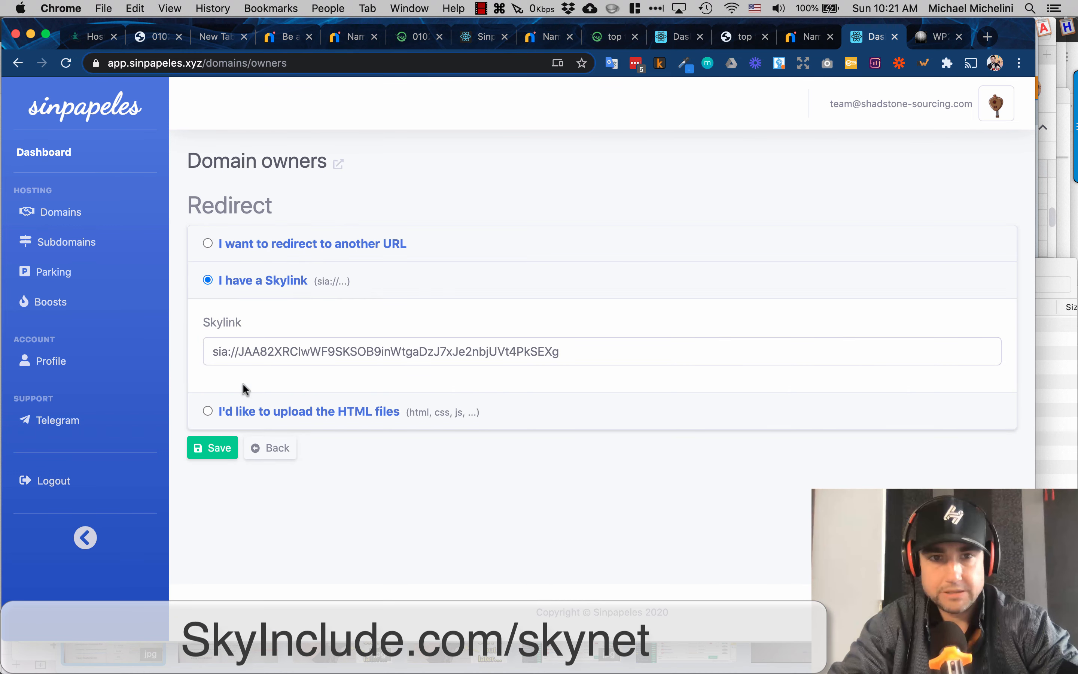
left_click(203, 412)
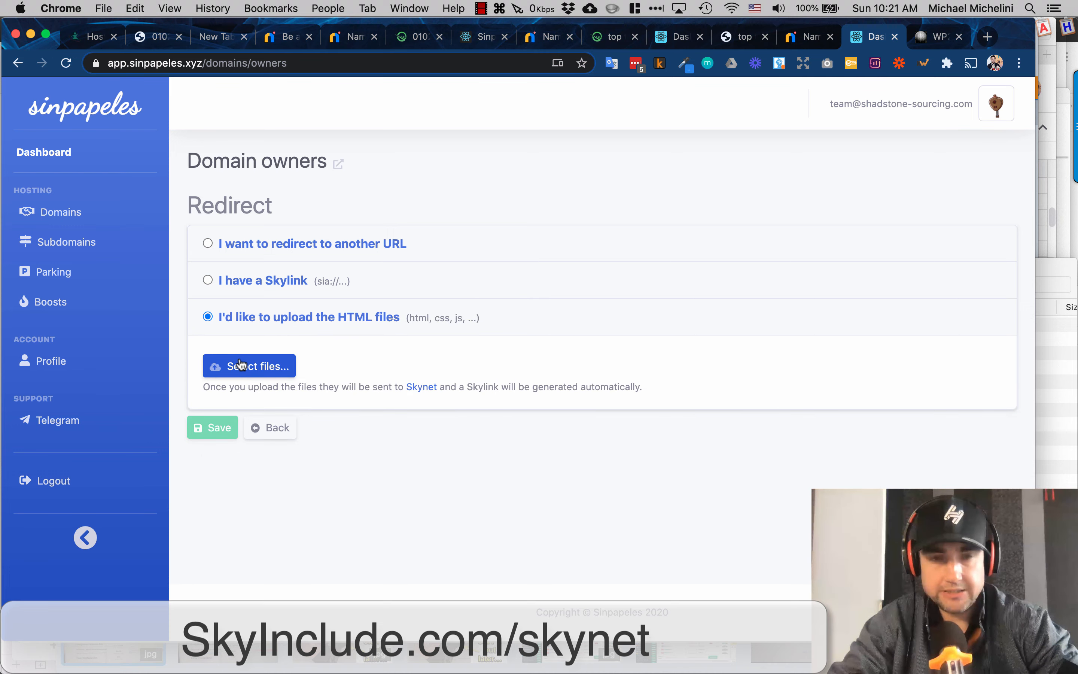
left_click(241, 365)
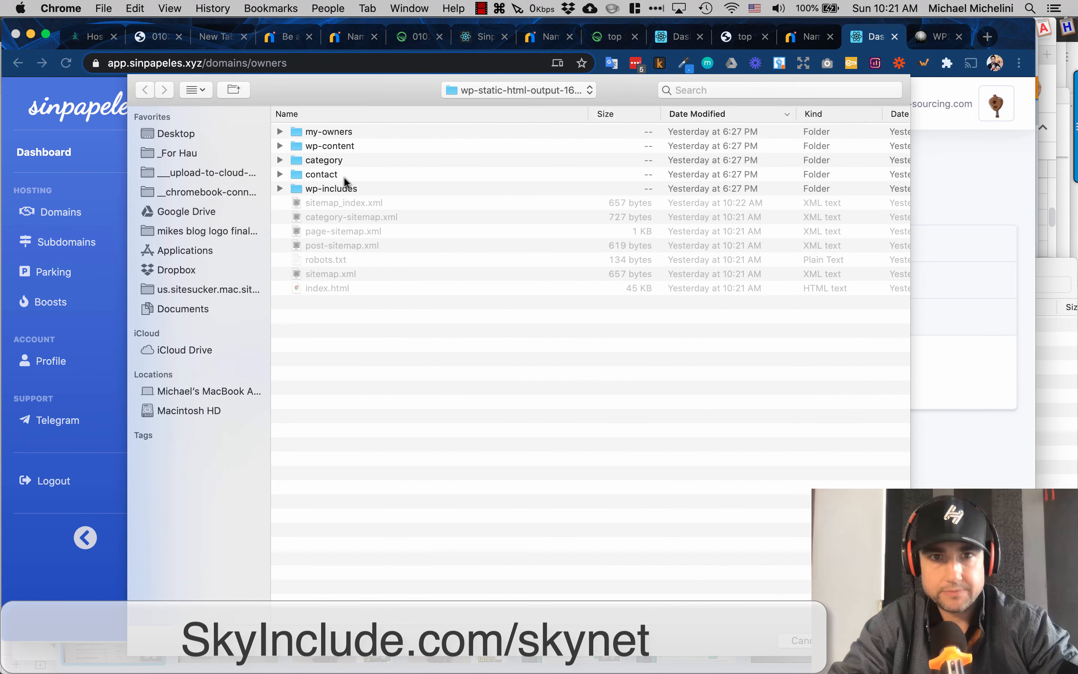
left_click(171, 134)
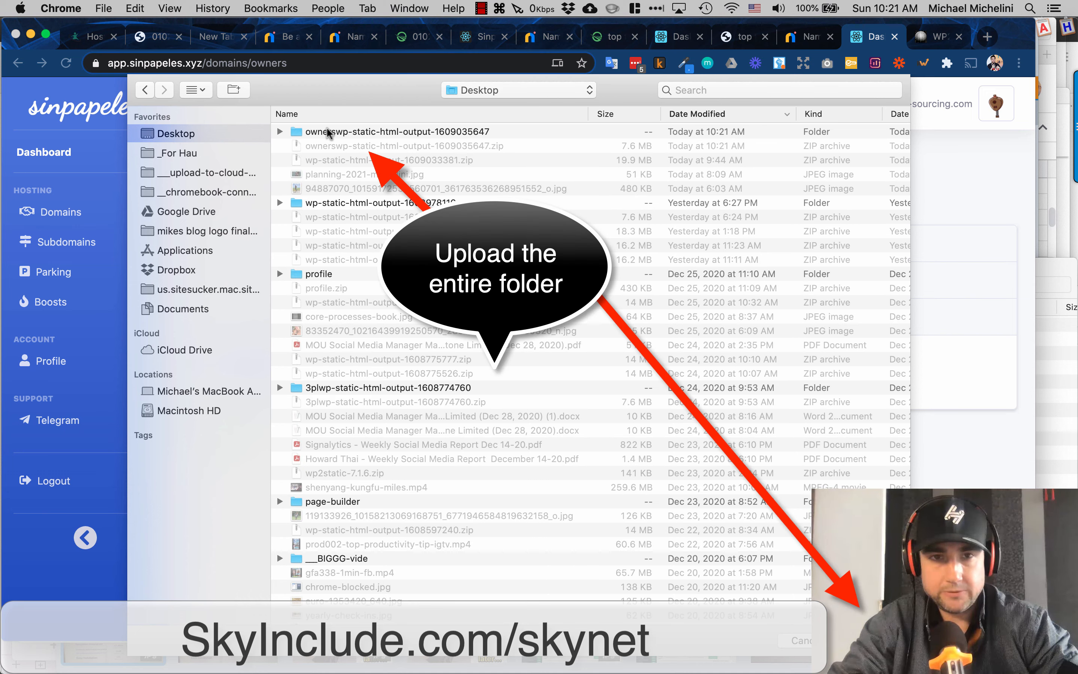
left_click(328, 132)
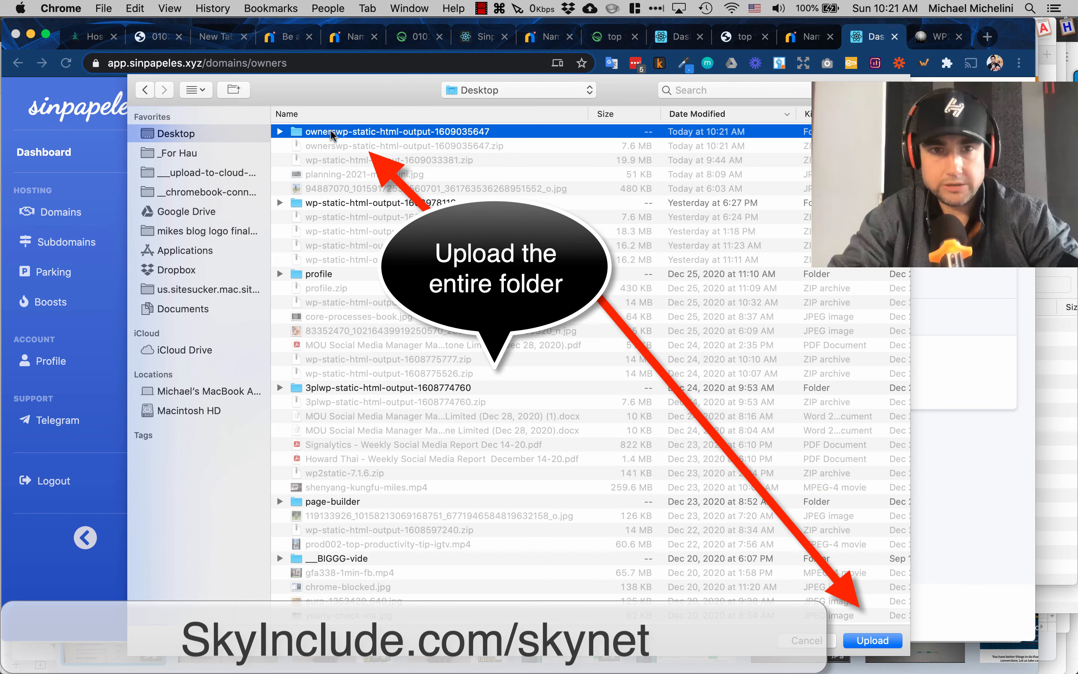
left_click(872, 640)
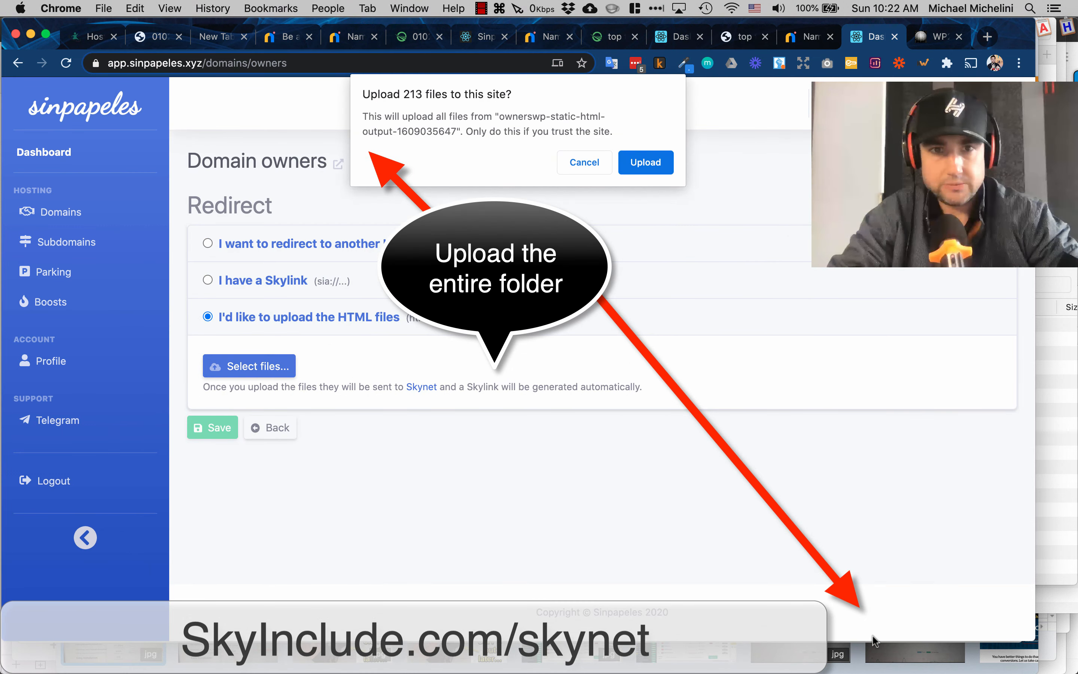
left_click(647, 164)
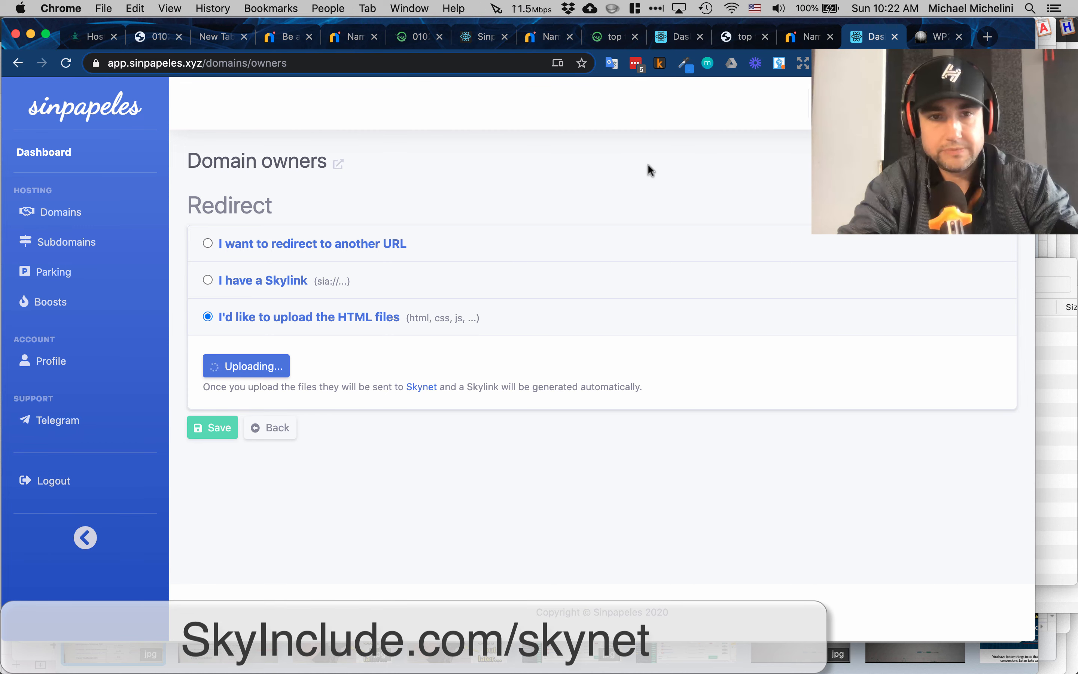
Try to load owner.hns.to in a new browser tab.
key("super+t")
type("owner.s")
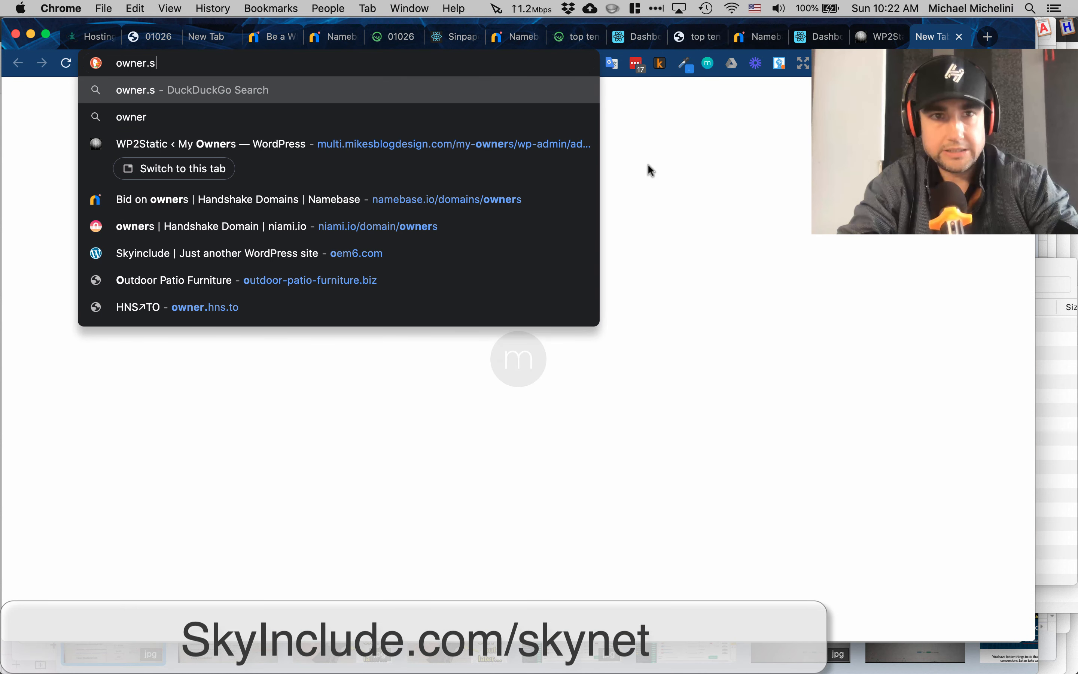
key("BackSpace")
type("hns")
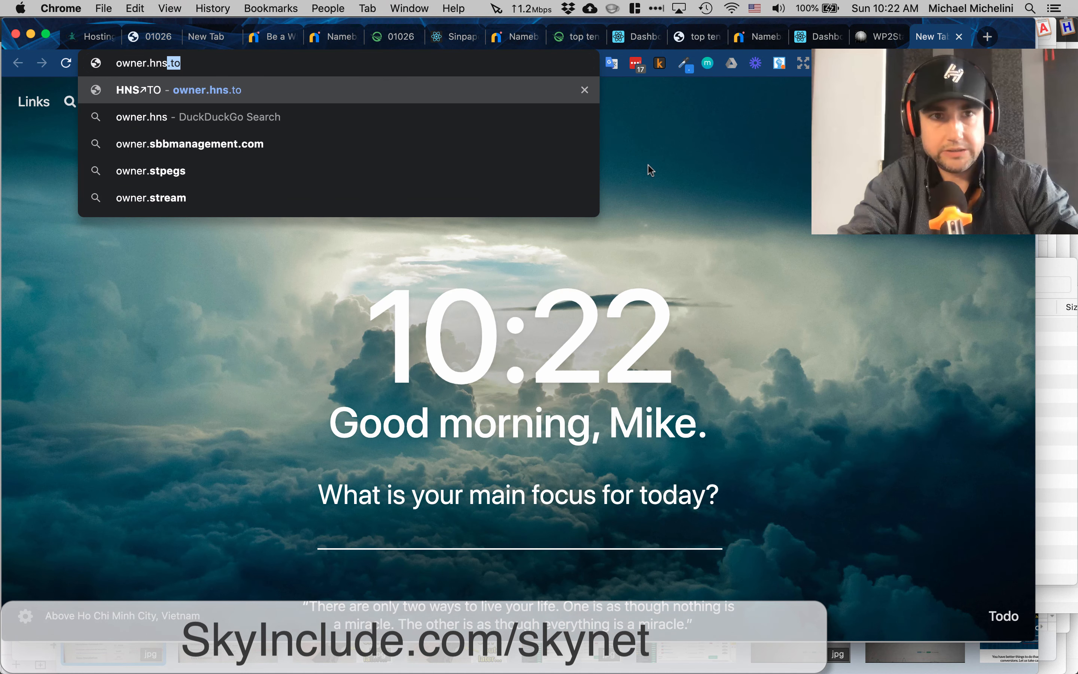
key("Return")
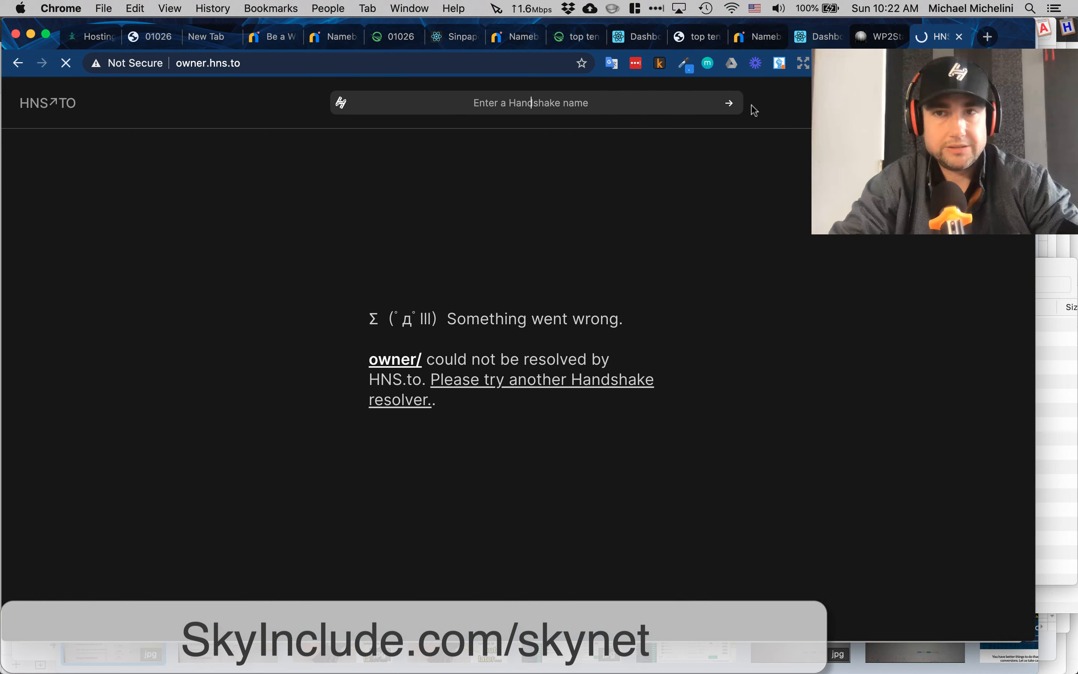
Return to the owners domain settings and save the generated Skylink as its redirect.
left_click(808, 39)
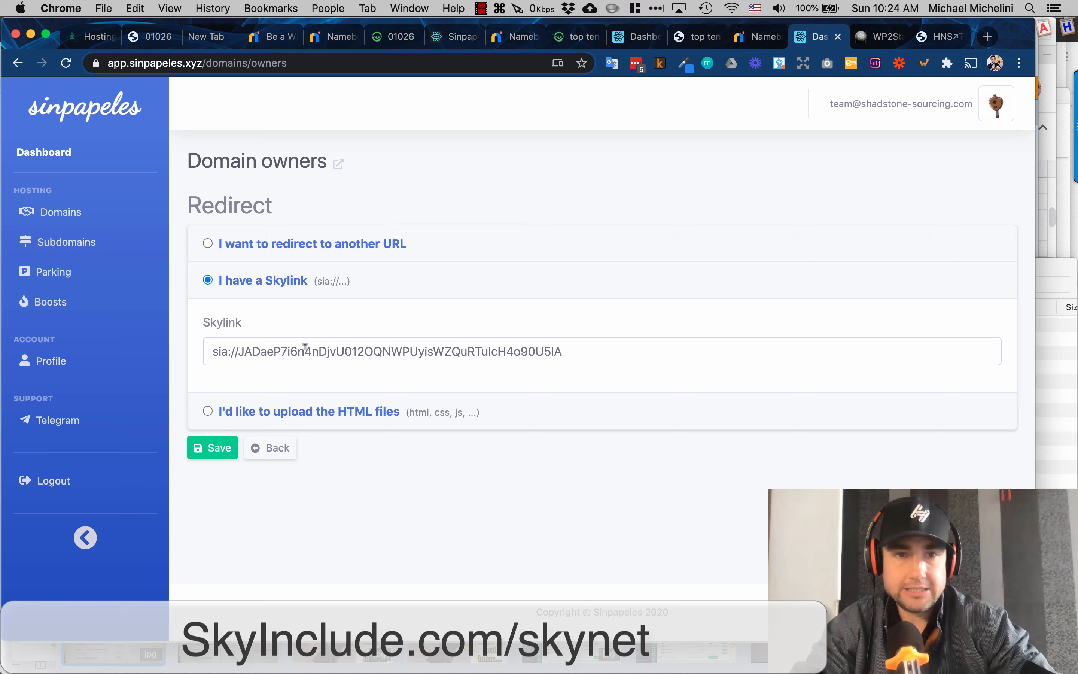
left_click(205, 459)
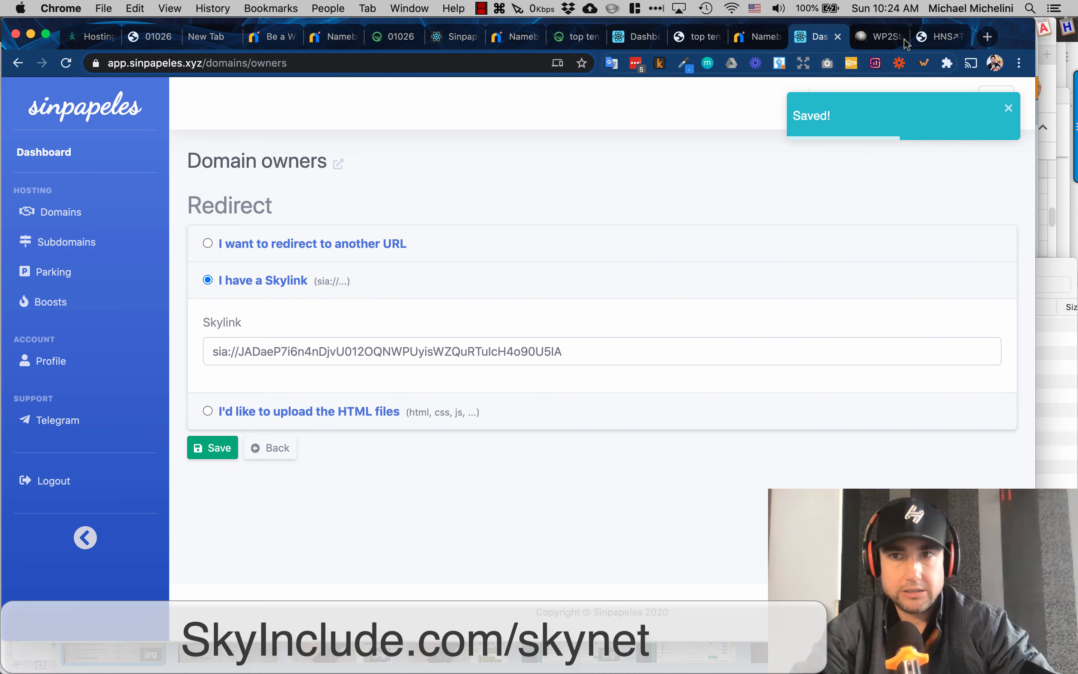
Go back to the owner.hns.to page and reload it several times to check the site.
left_click(921, 37)
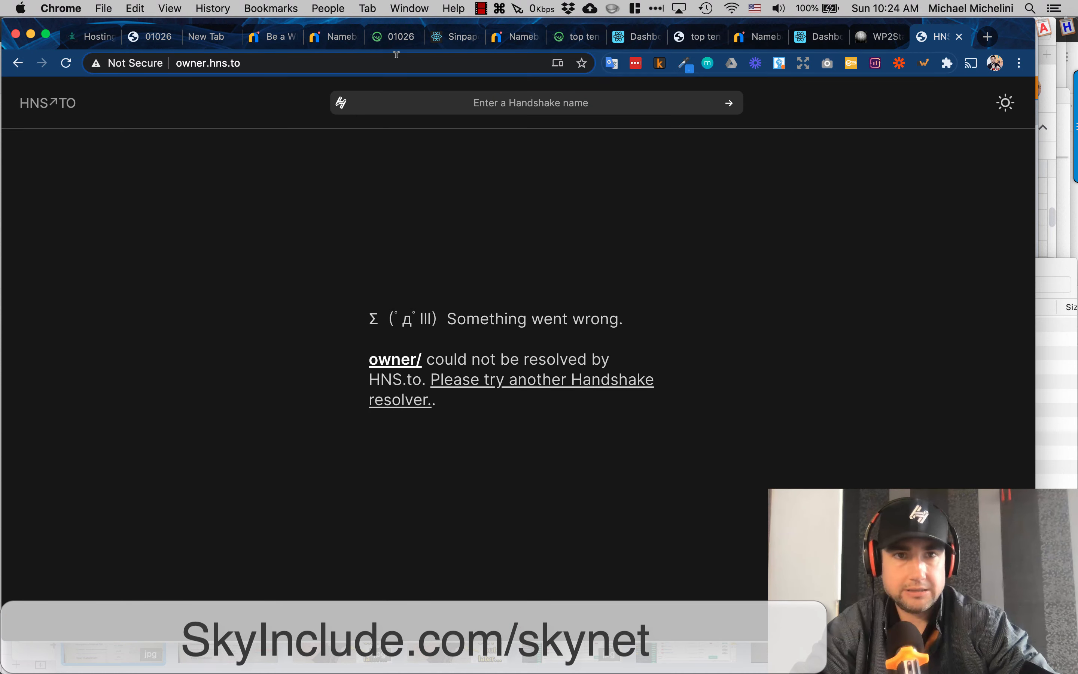
left_click(378, 61)
key("Return")
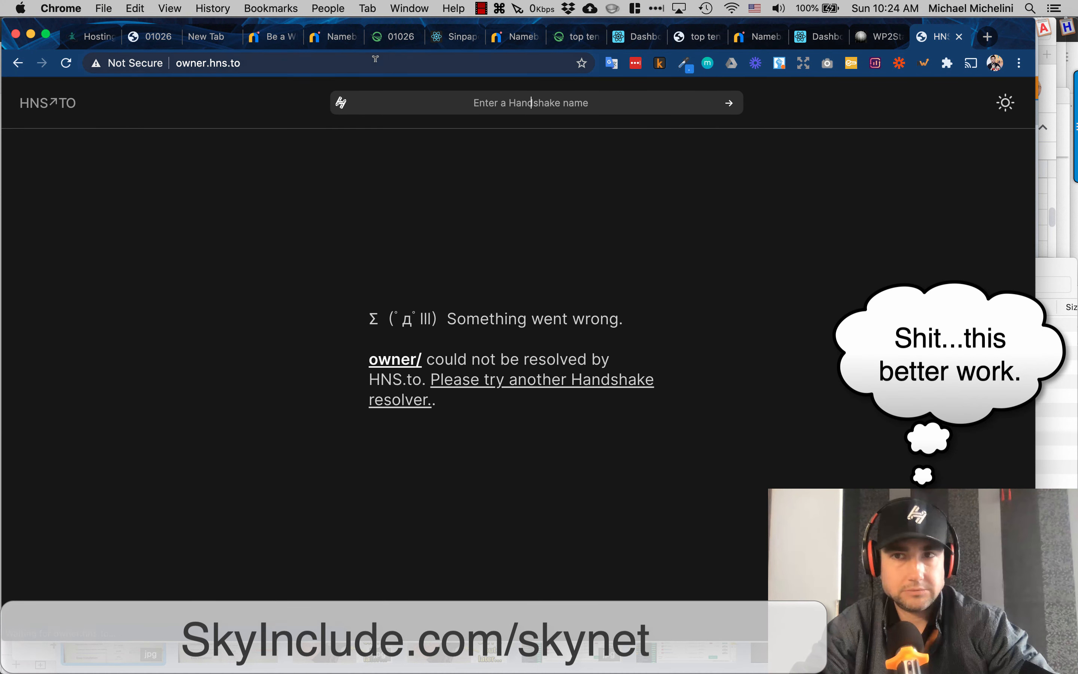
left_click(377, 61)
key("Return")
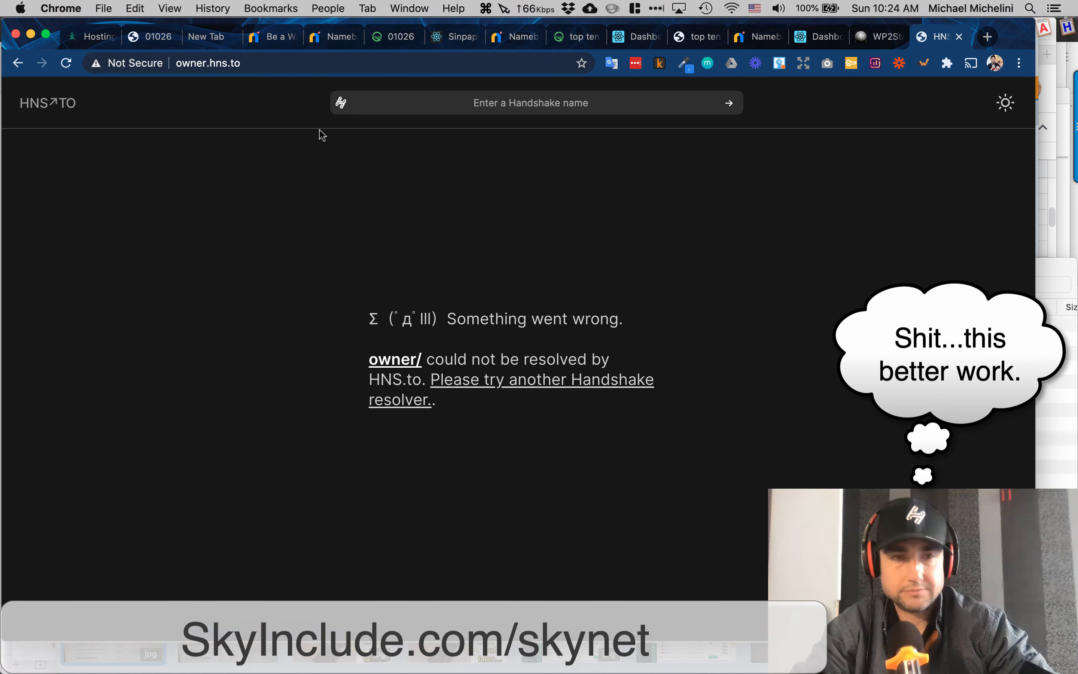
right_click(295, 162)
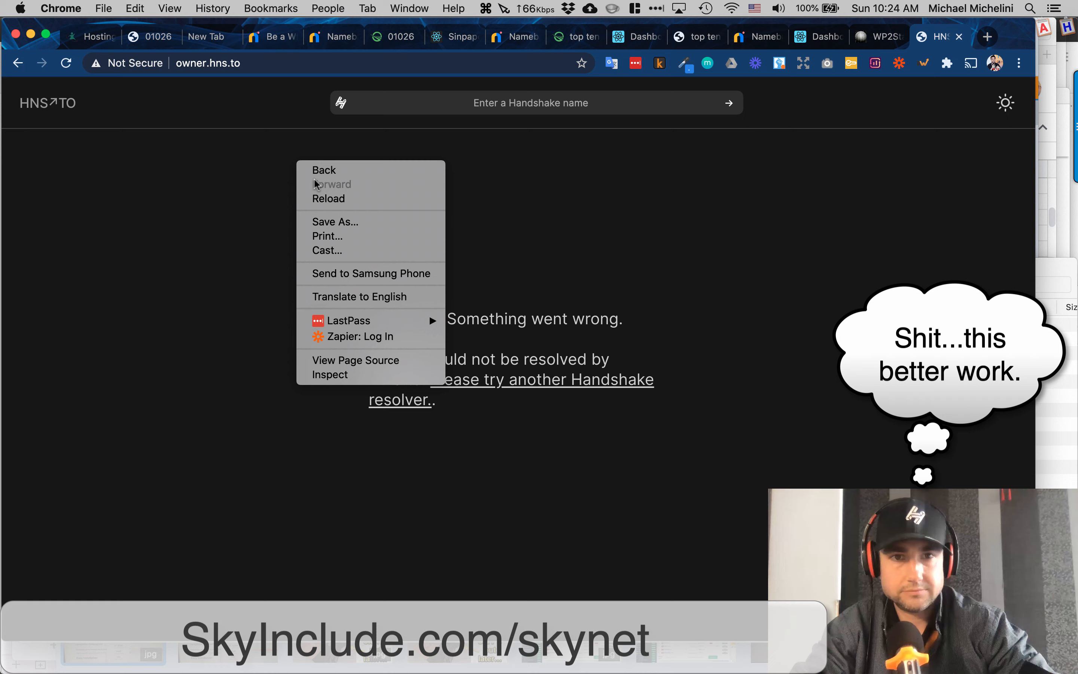
left_click(326, 202)
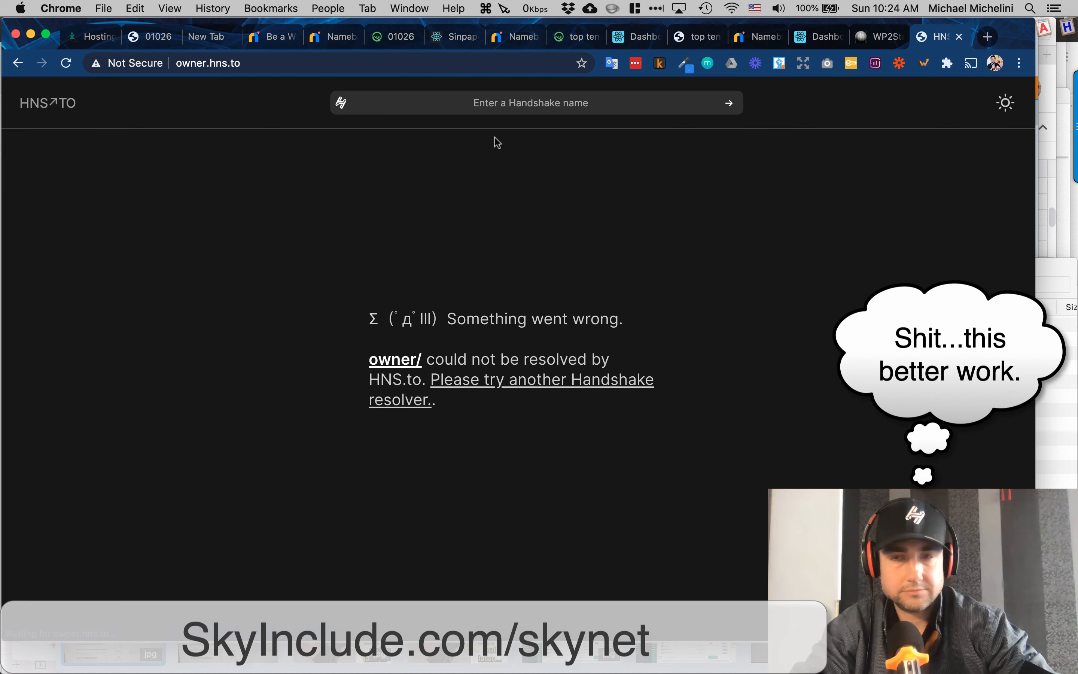
Save the owners domain's Skylink redirect again and reopen its settings from the domain list to check it.
left_click(822, 38)
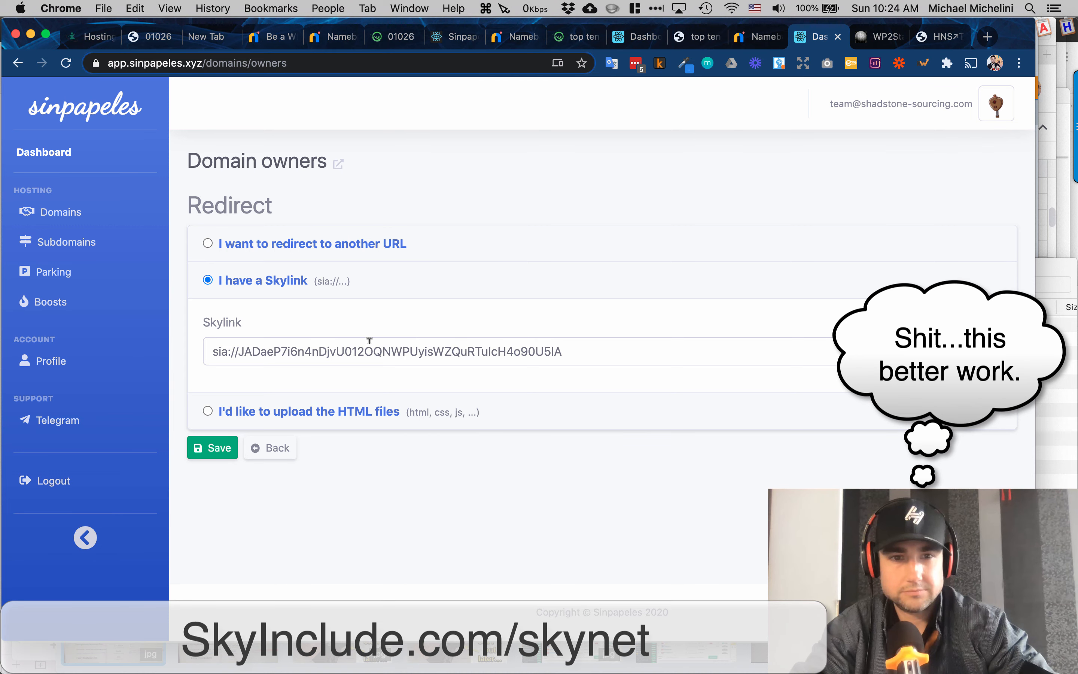
left_click(218, 447)
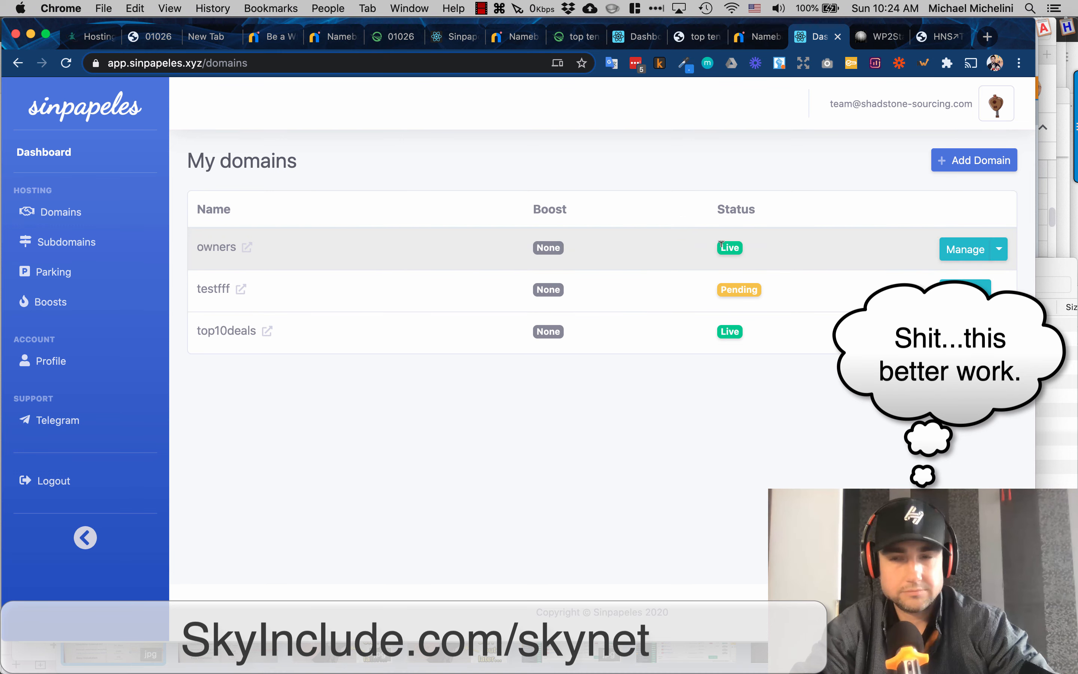
left_click(958, 250)
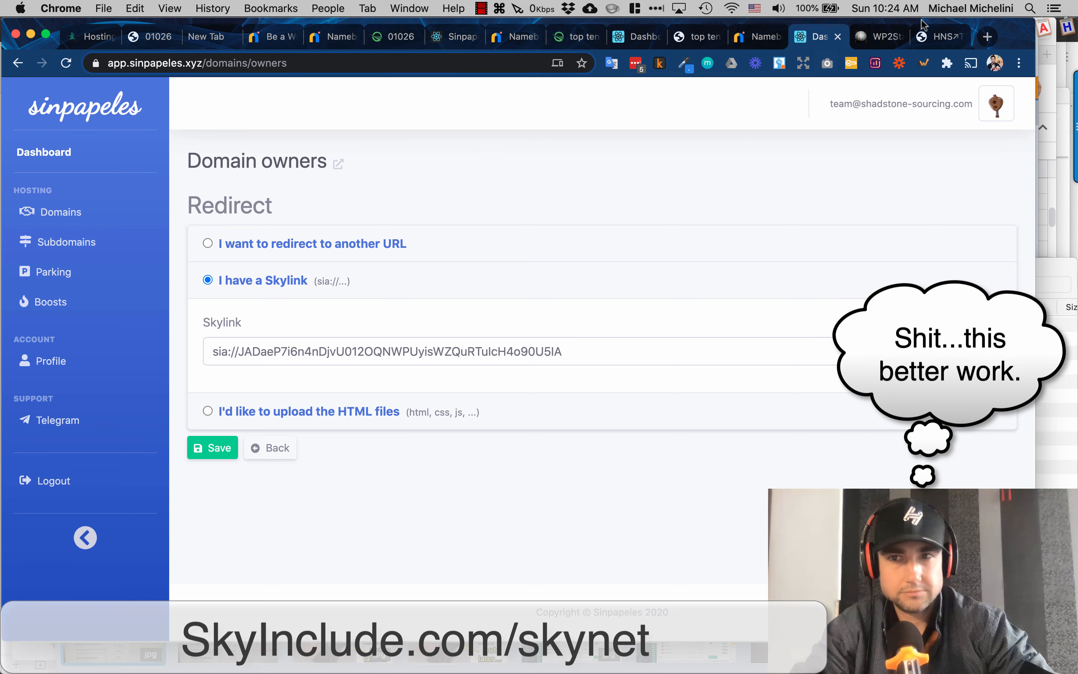
Return to the HNS.to tab and load the site at owners.hns.to.
left_click(935, 36)
key("super+l")
type("owners")
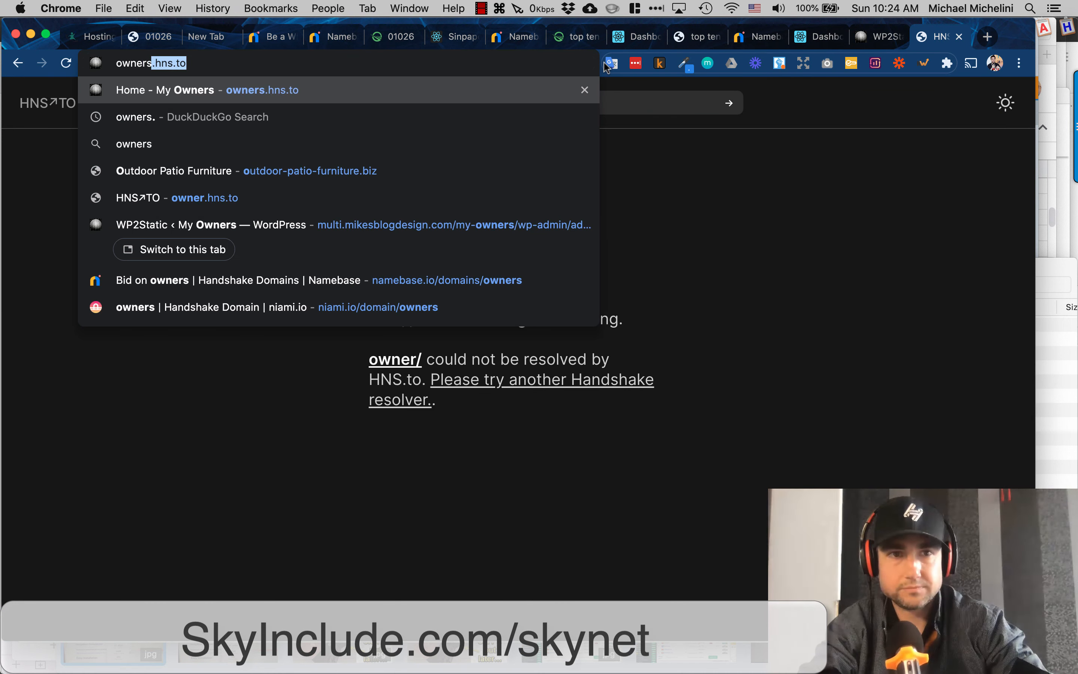
key("Return")
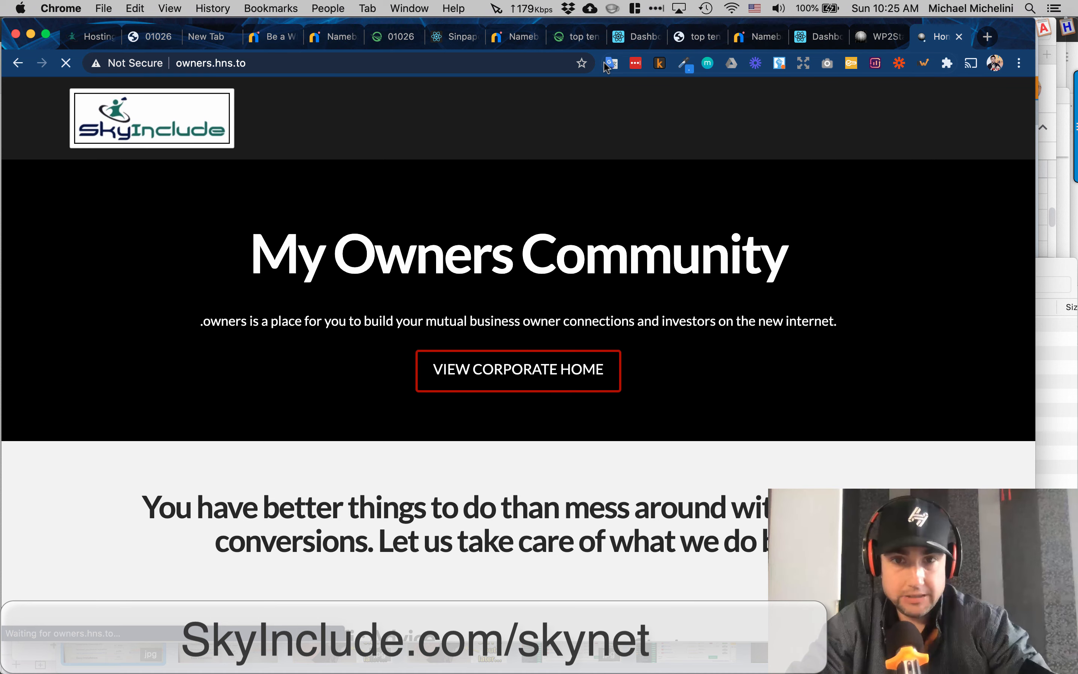
Look through the published My Owners Community page, from the heading and service sections to the footer, and return to its start.
scroll(487, 214, "down", 5)
scroll(487, 215, "up", 5)
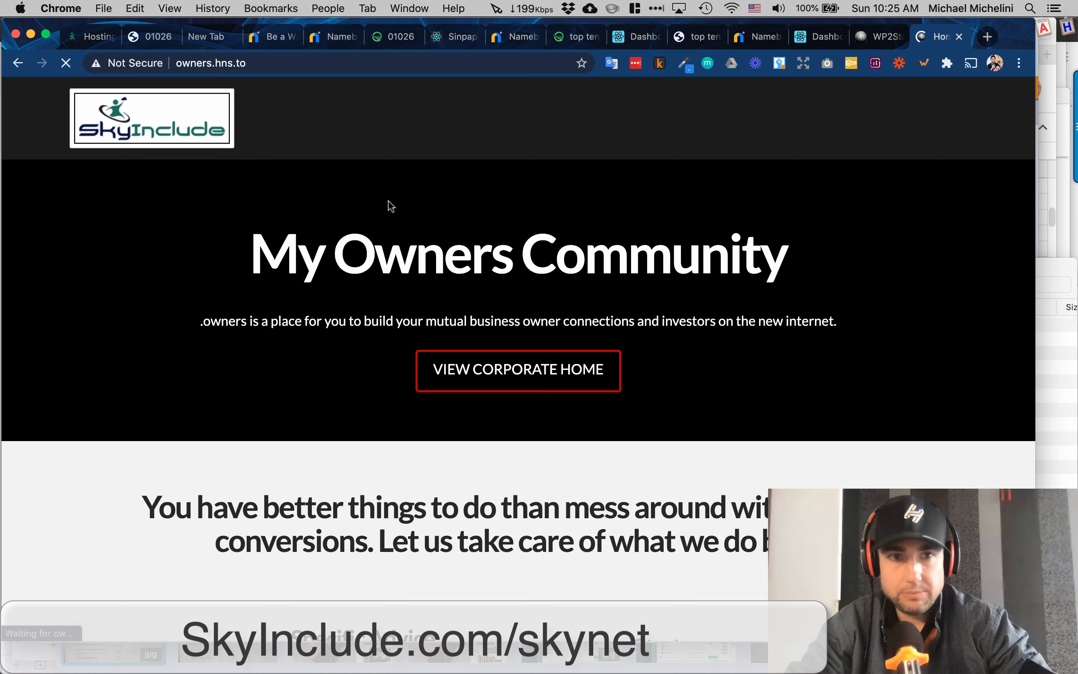
scroll(390, 206, "down", 6)
scroll(389, 206, "down", 10)
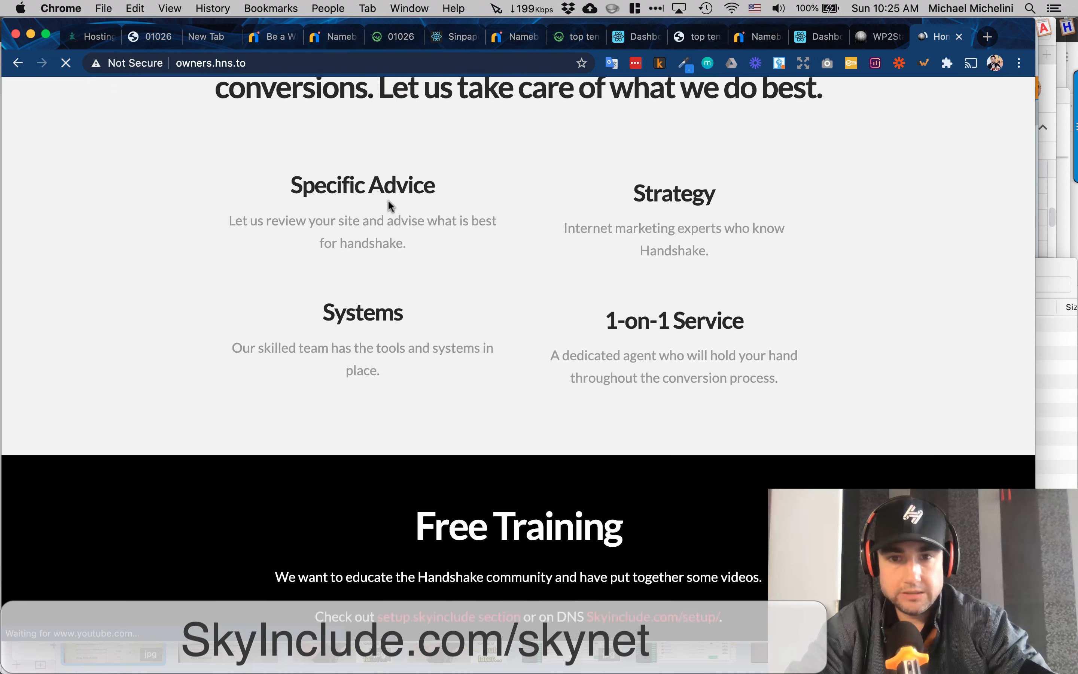
scroll(389, 206, "down", 20)
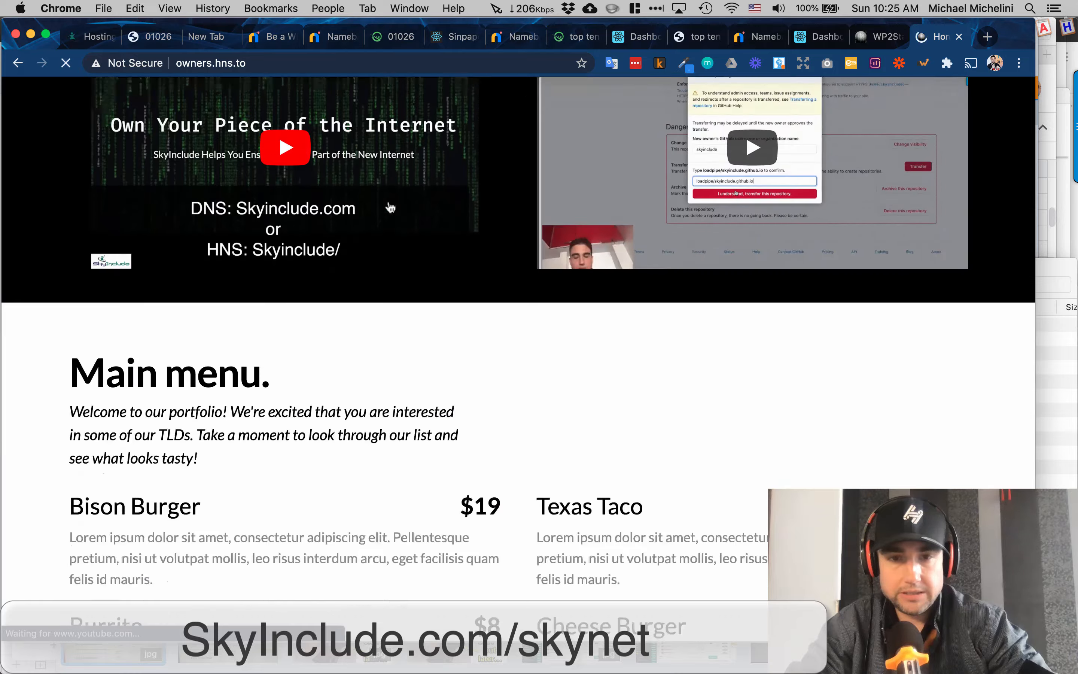
scroll(443, 384, "down", 15)
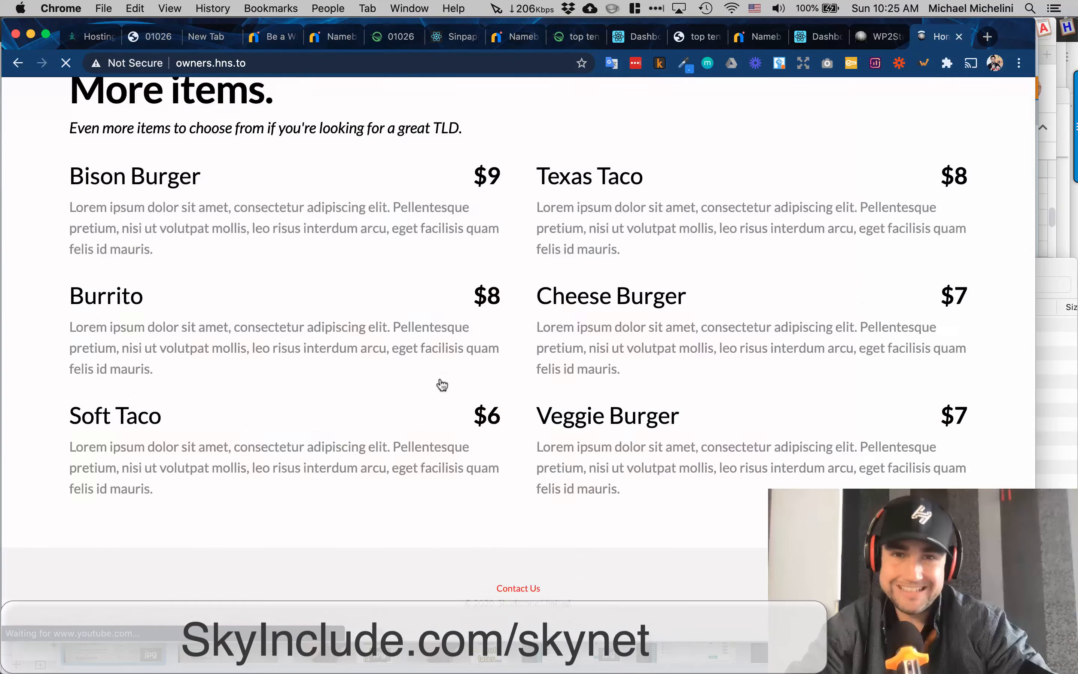
scroll(442, 385, "up", 16)
scroll(442, 384, "up", 20)
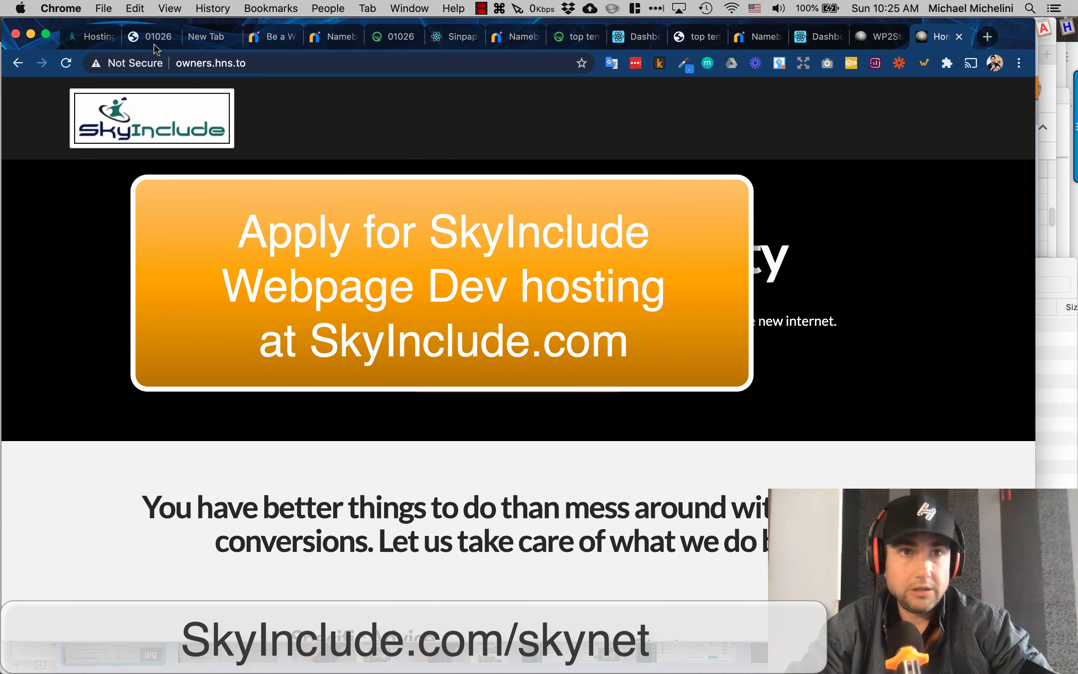
Open the skyinclude.com/skynet tutorial and skim it from the closing summary back to the introduction on uploading a page builder to Skynet.
left_click(86, 40)
scroll(160, 246, "down", 15)
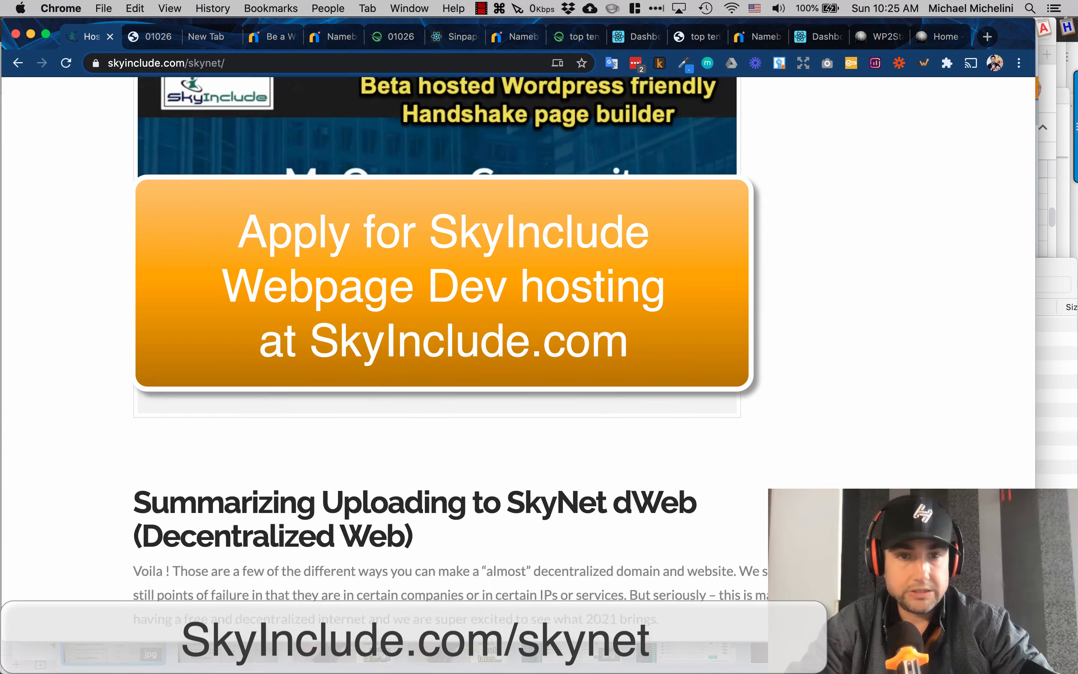
scroll(159, 247, "down", 10)
scroll(159, 248, "up", 20)
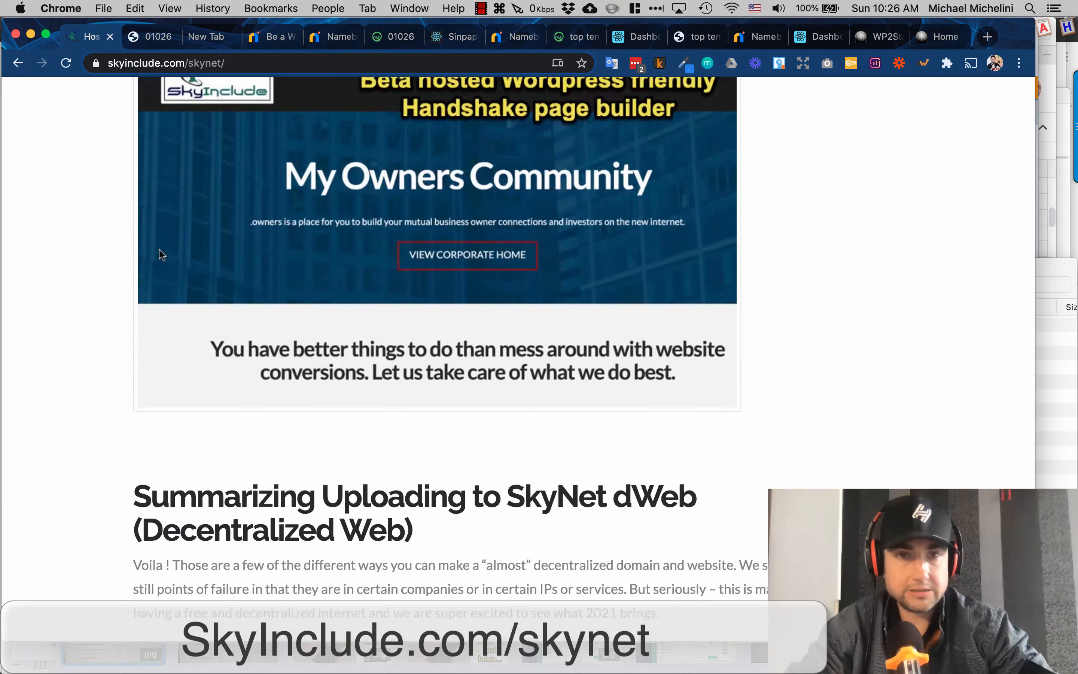
scroll(158, 248, "up", 20)
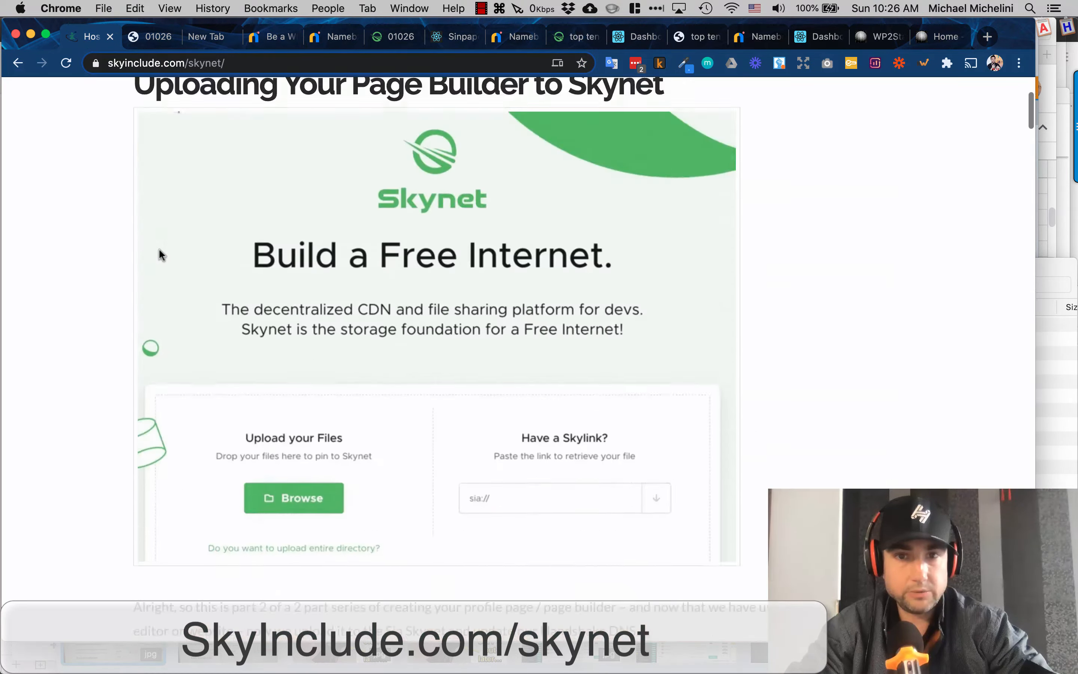
scroll(159, 249, "down", 6)
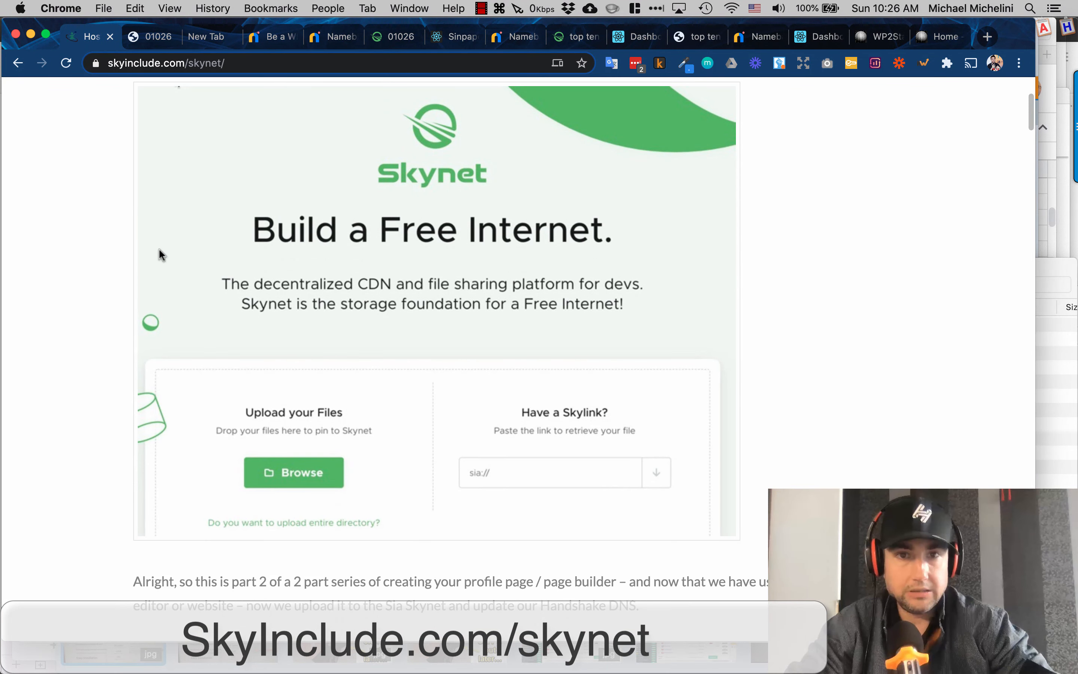
Review the section on uploading to Skynet via Namebase dLinks, including the screenshot of the whitecollar domain's DNS records.
scroll(157, 248, "down", 15)
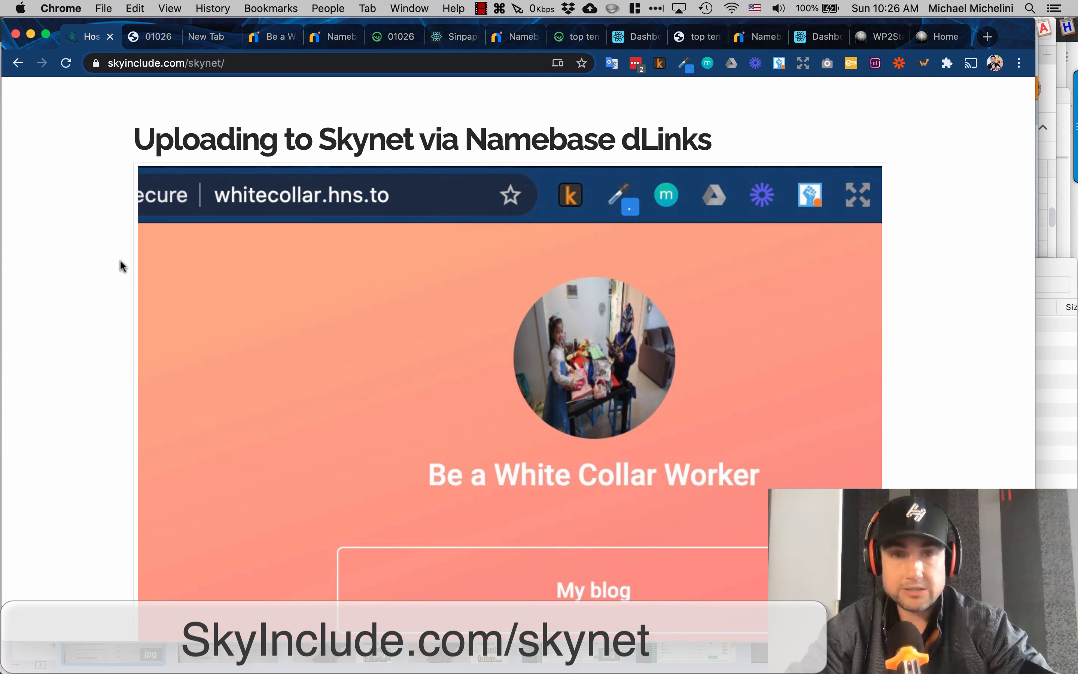
scroll(120, 261, "down", 5)
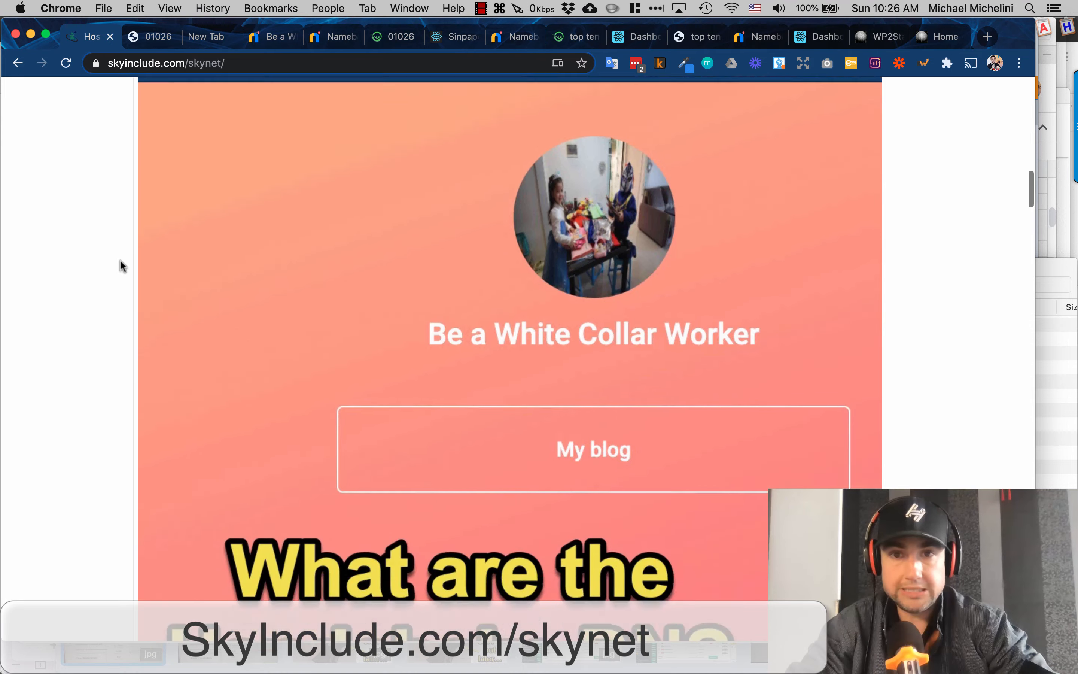
scroll(120, 260, "down", 5)
scroll(119, 259, "up", 5)
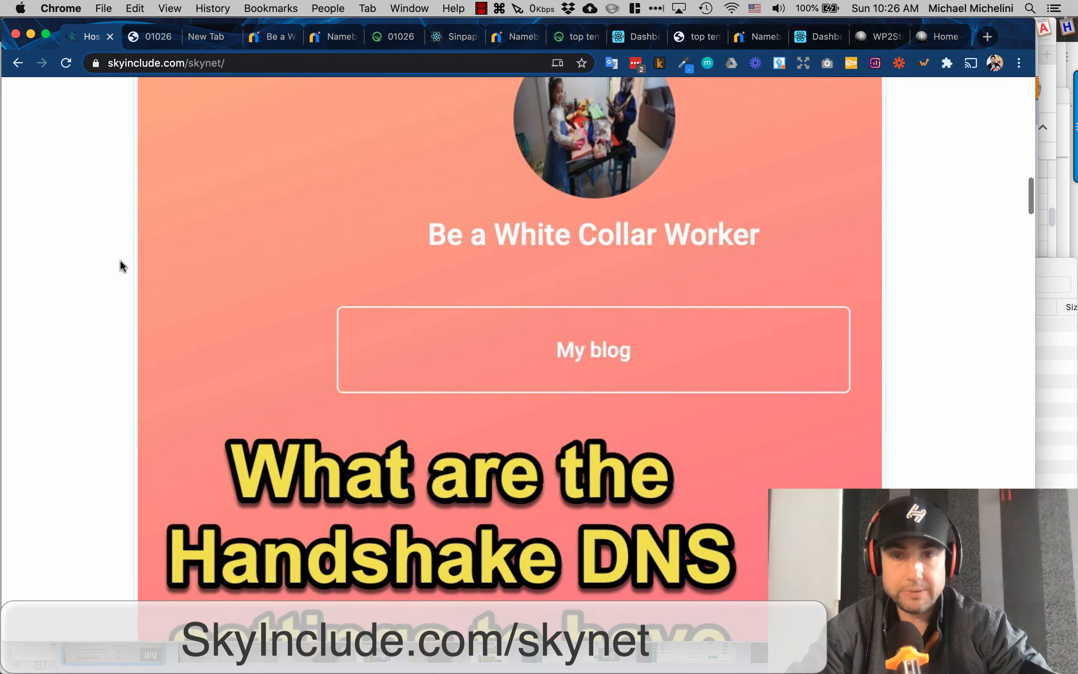
scroll(120, 259, "down", 12)
scroll(119, 259, "down", 15)
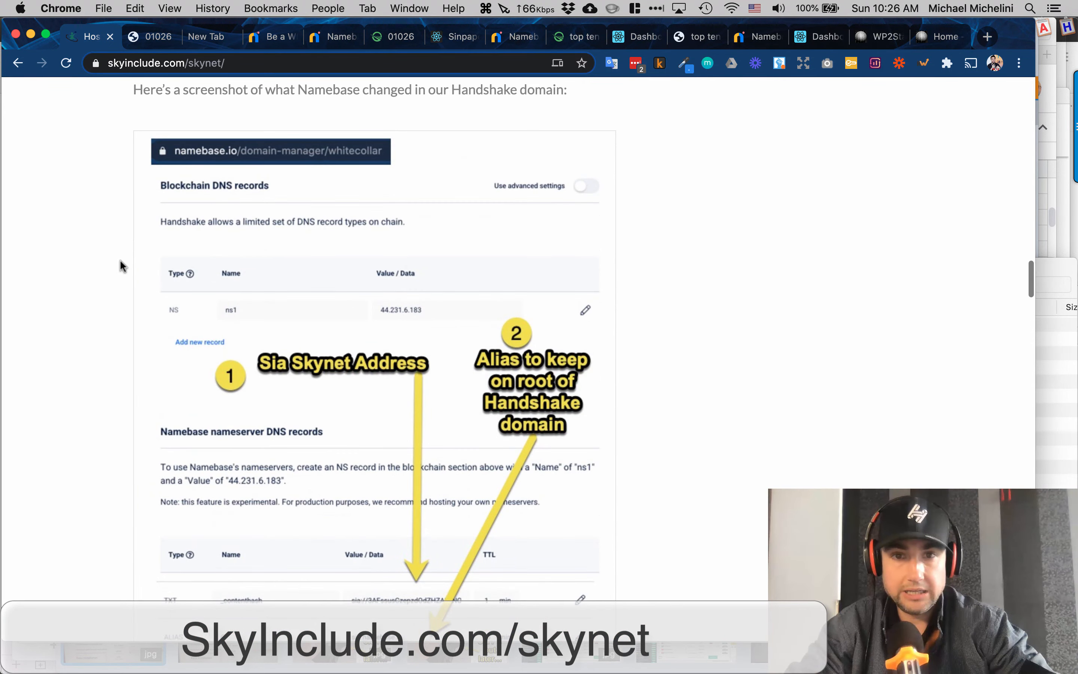
scroll(481, 555, "down", 3)
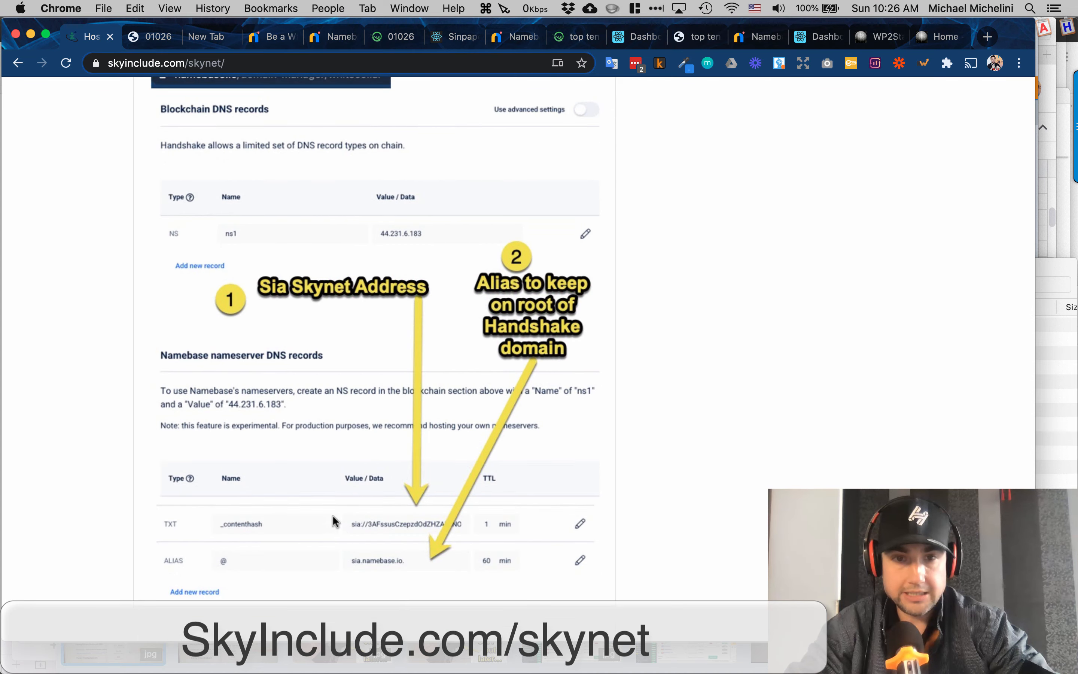
Read the Sinpa page builder's first upload option, covering the Sia link format, the 01026 DNS records and the hns.siasky.net address.
scroll(283, 446, "down", 10)
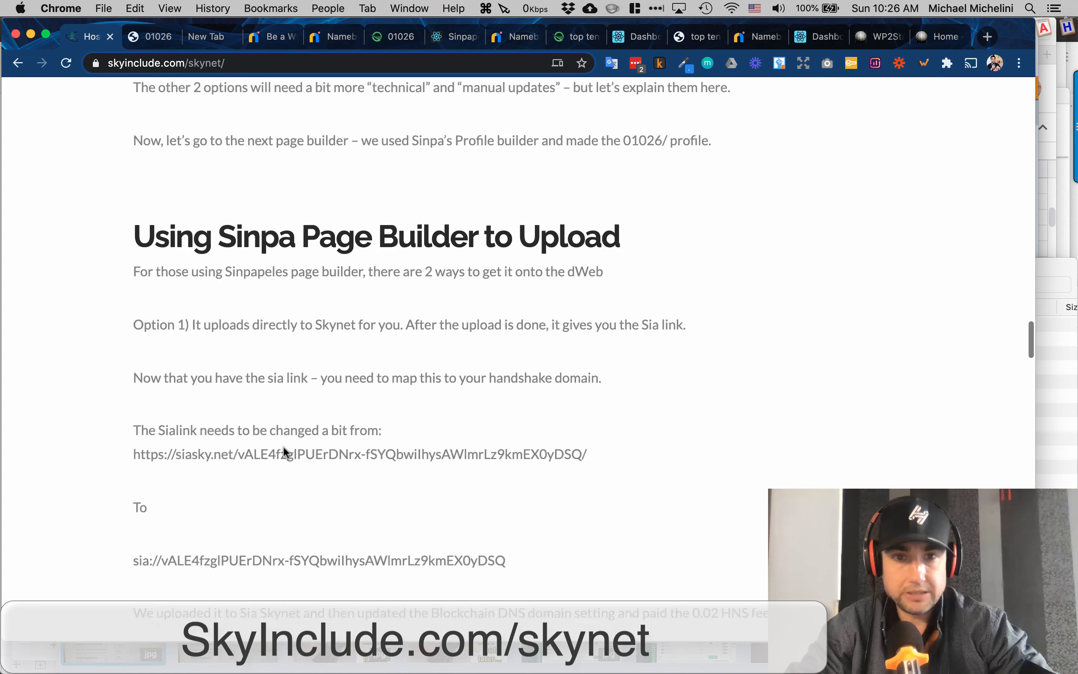
scroll(283, 445, "down", 15)
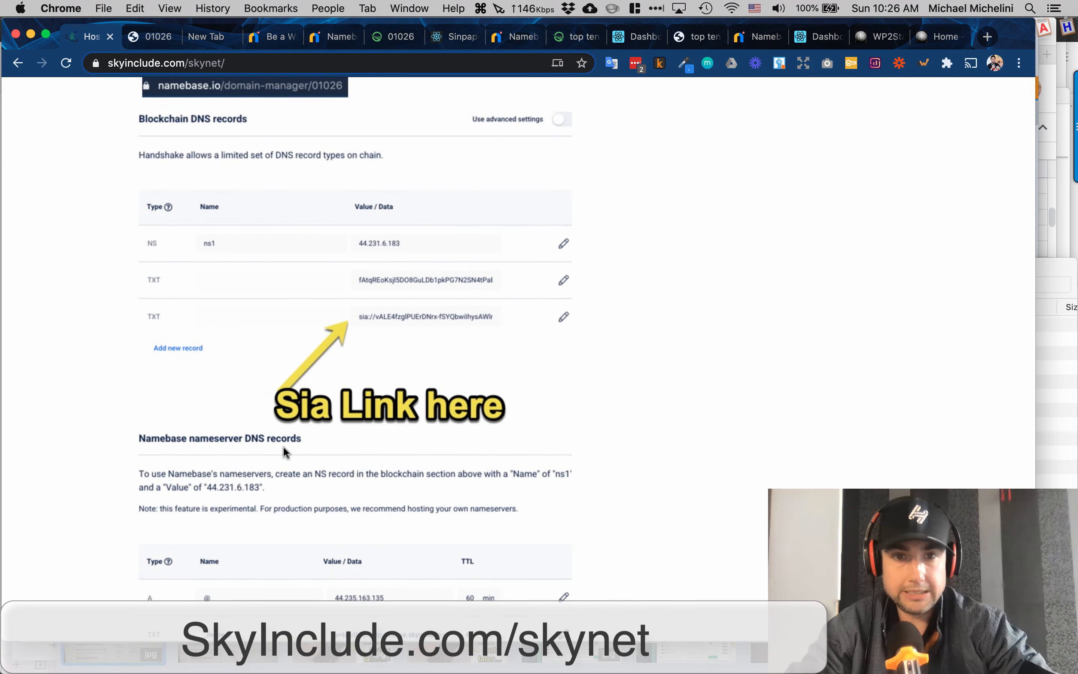
scroll(283, 445, "up", 8)
scroll(283, 447, "up", 9)
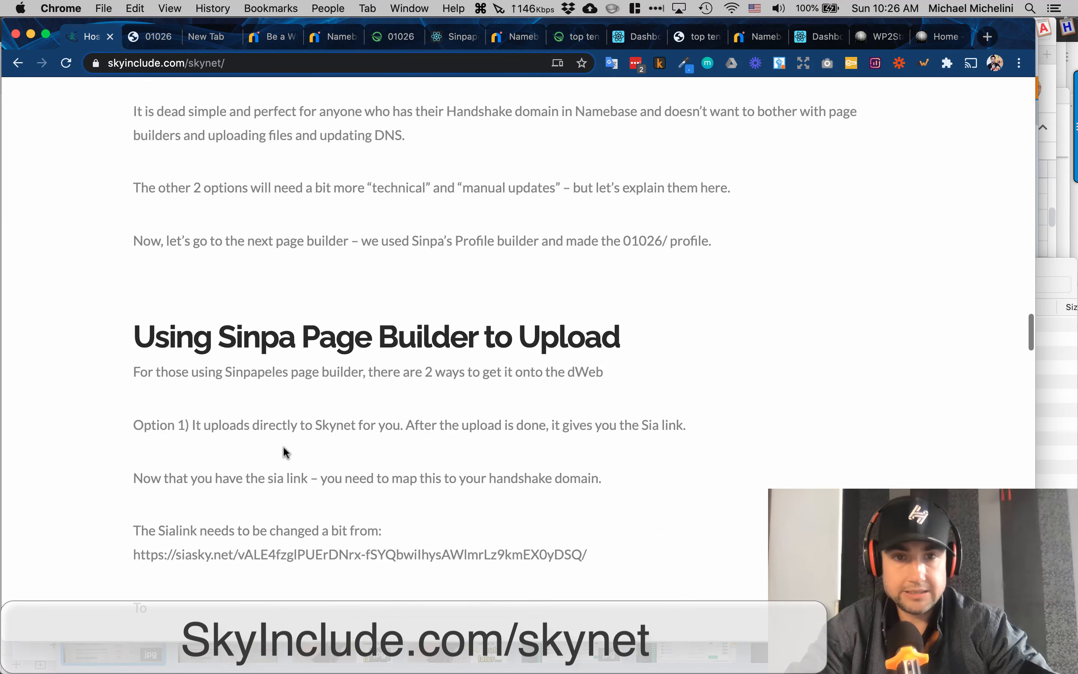
scroll(283, 446, "down", 11)
scroll(284, 447, "down", 4)
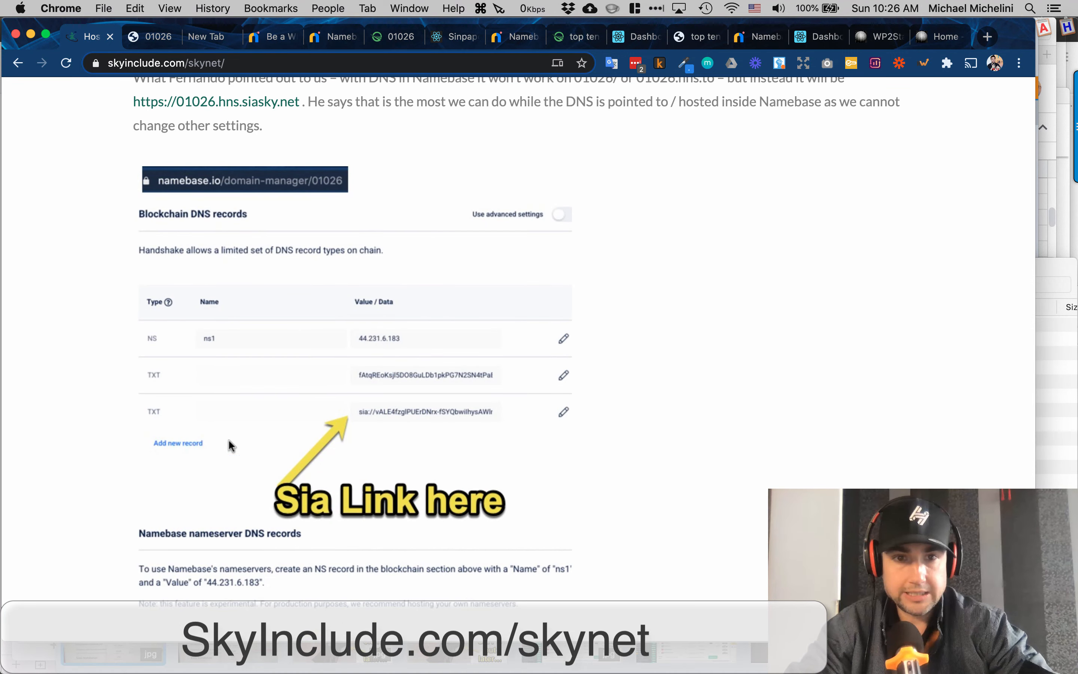
scroll(327, 441, "up", 4)
scroll(327, 441, "down", 10)
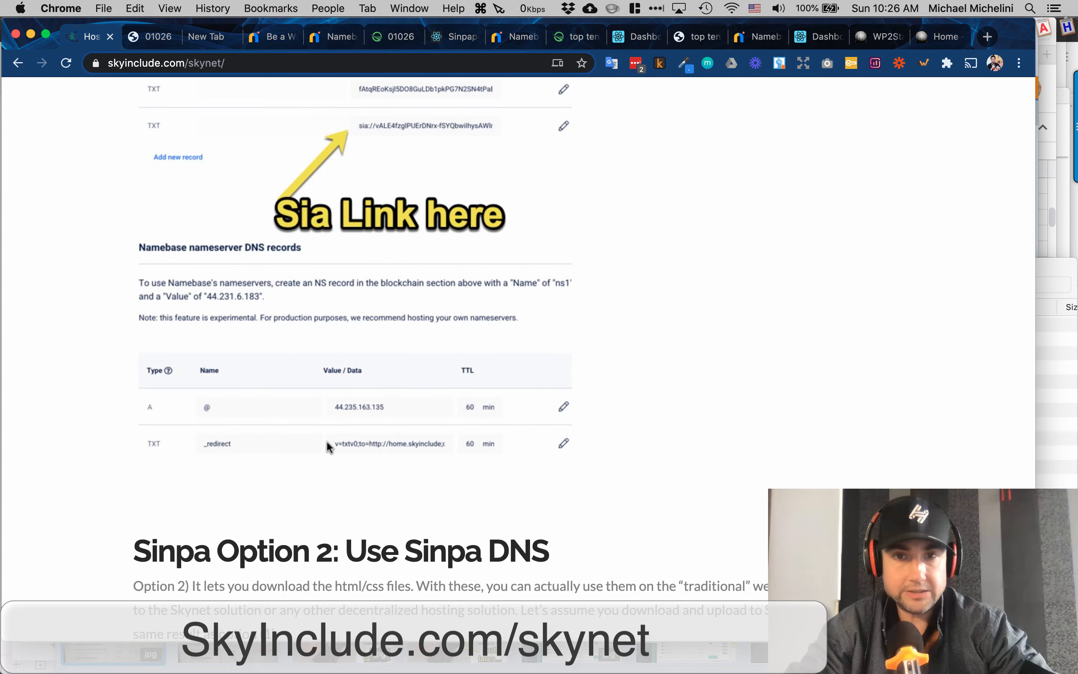
scroll(327, 440, "down", 9)
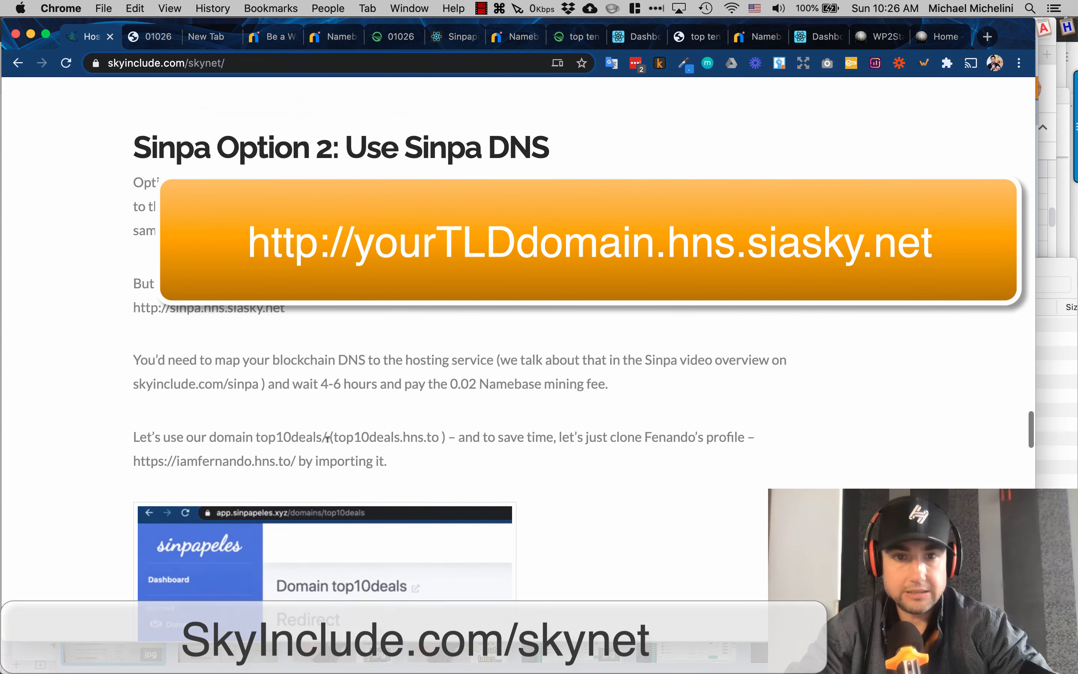
scroll(327, 439, "up", 10)
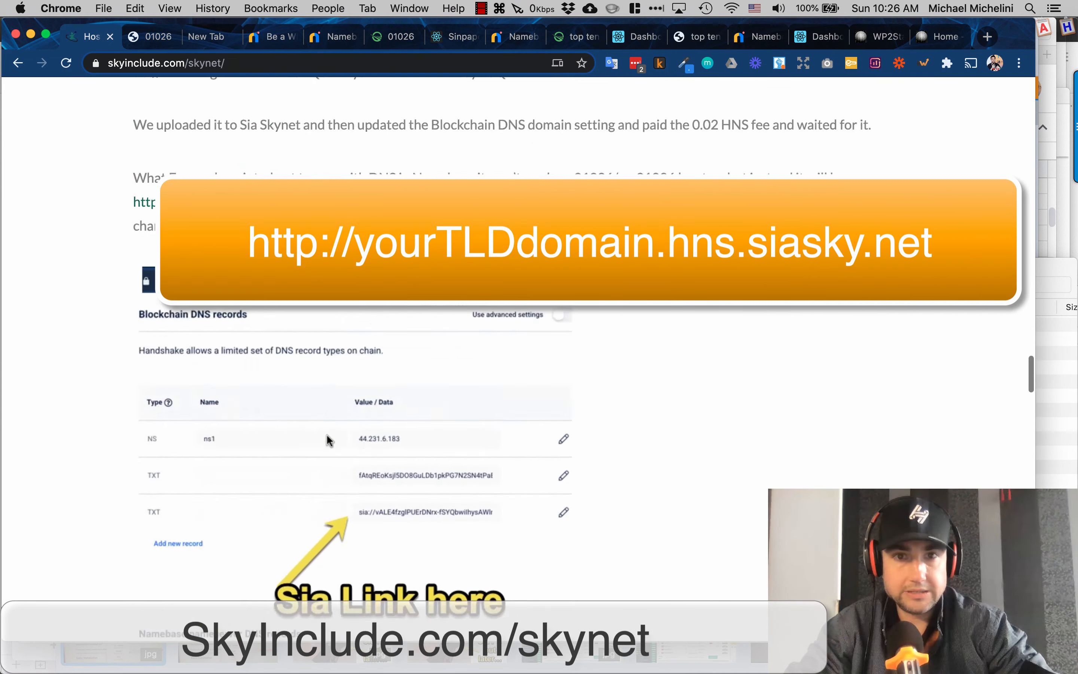
scroll(328, 441, "up", 6)
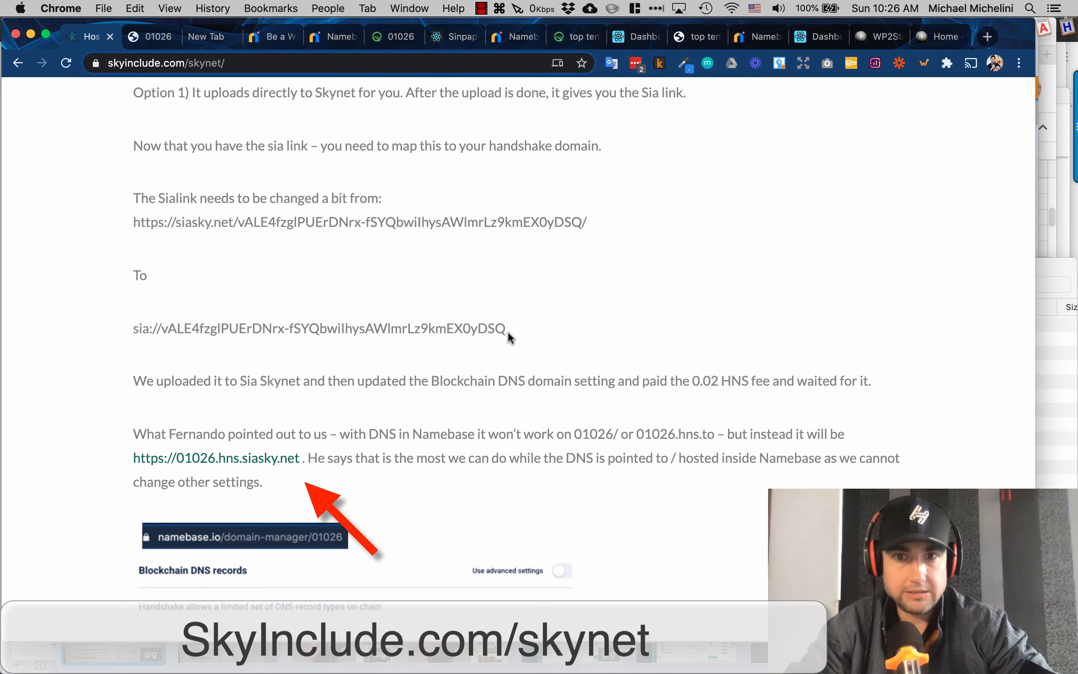
scroll(650, 465, "down", 1)
Examine the Sinpa Option 2 section on using Sinpa DNS, including the top10deals redirect choices, and compare it with the first option.
scroll(651, 465, "down", 20)
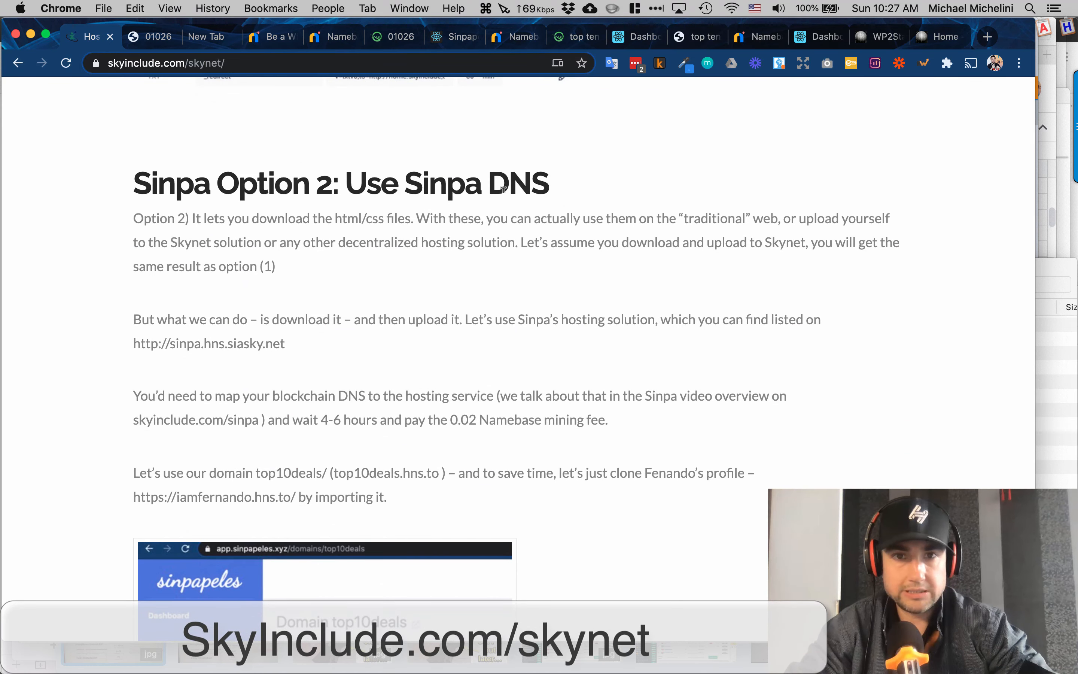
scroll(446, 339, "down", 8)
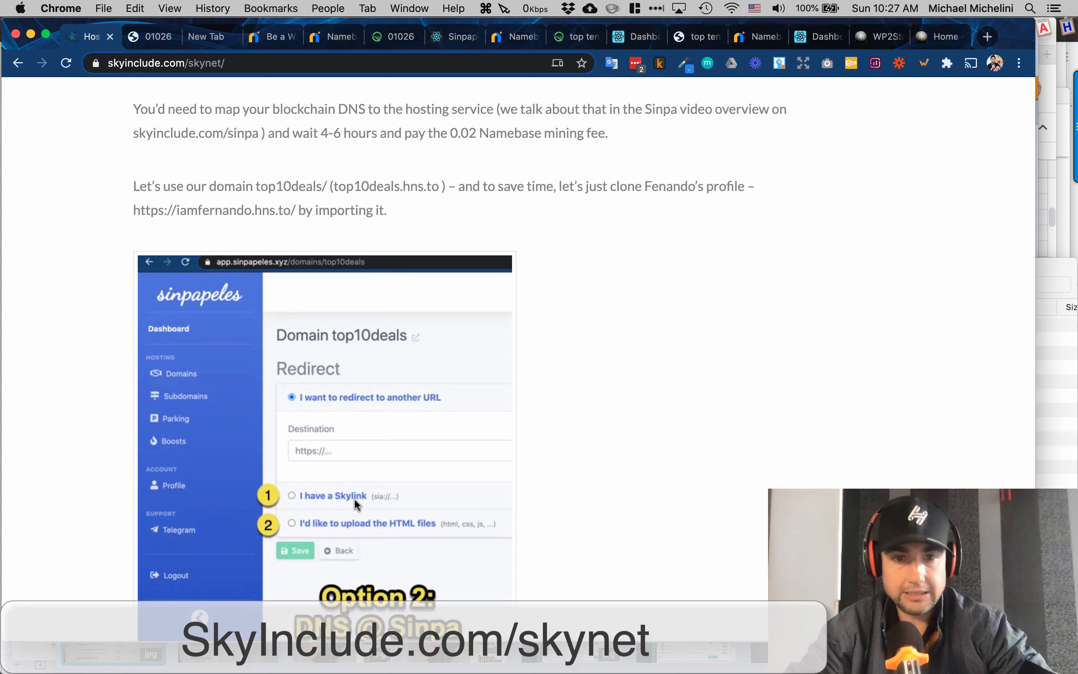
scroll(588, 450, "up", 20)
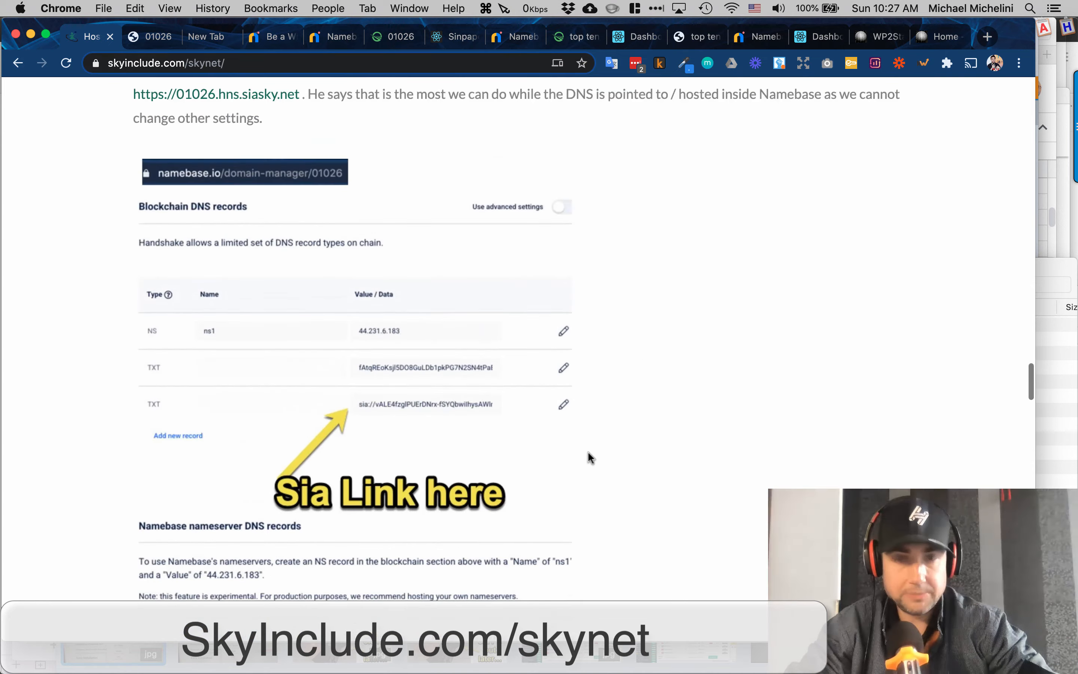
Review the section on SkyInclude's page builder, from the owners domain's advanced blockchain DNS settings to uploading the unzipped export and checking the site.
scroll(589, 450, "down", 20)
scroll(588, 451, "down", 20)
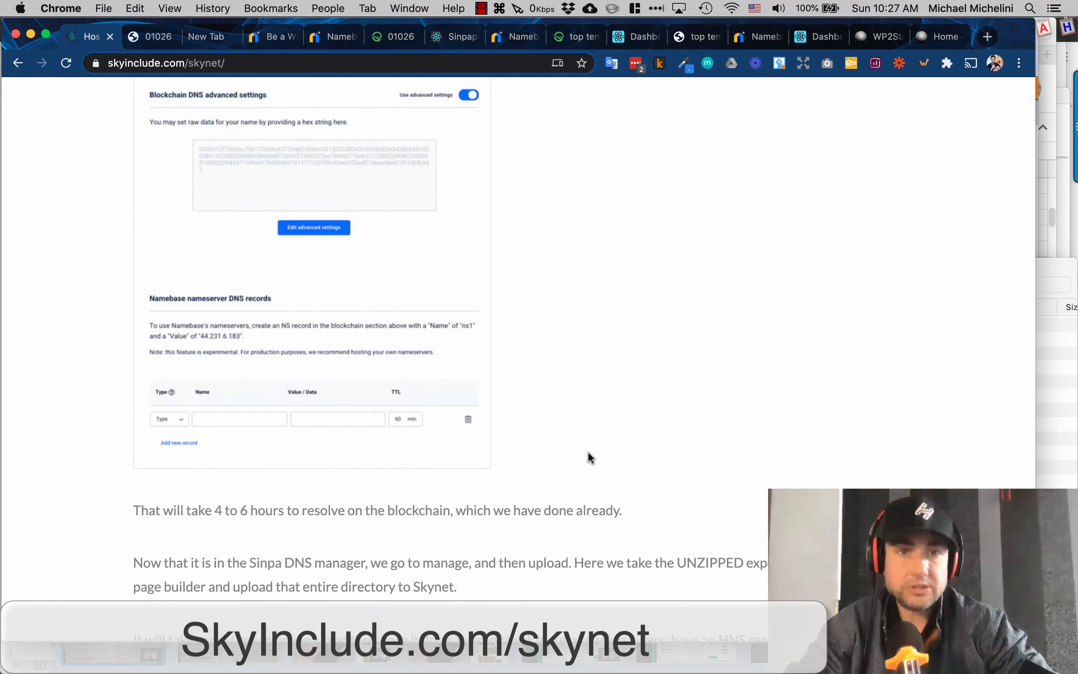
scroll(588, 452, "down", 3)
scroll(588, 451, "up", 15)
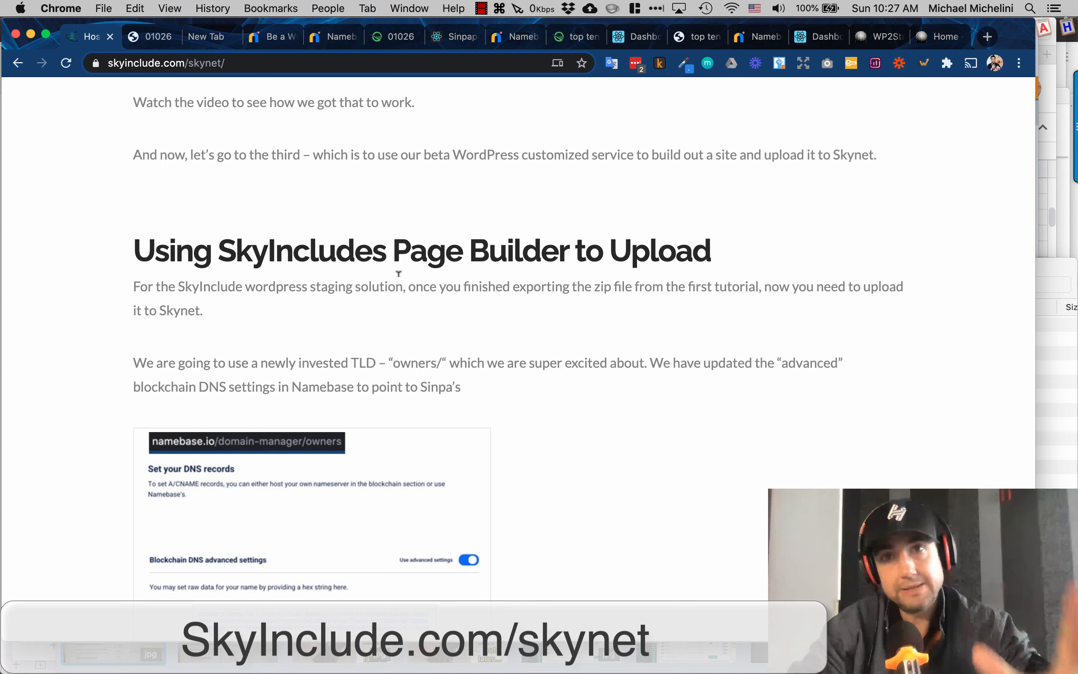
scroll(398, 274, "down", 15)
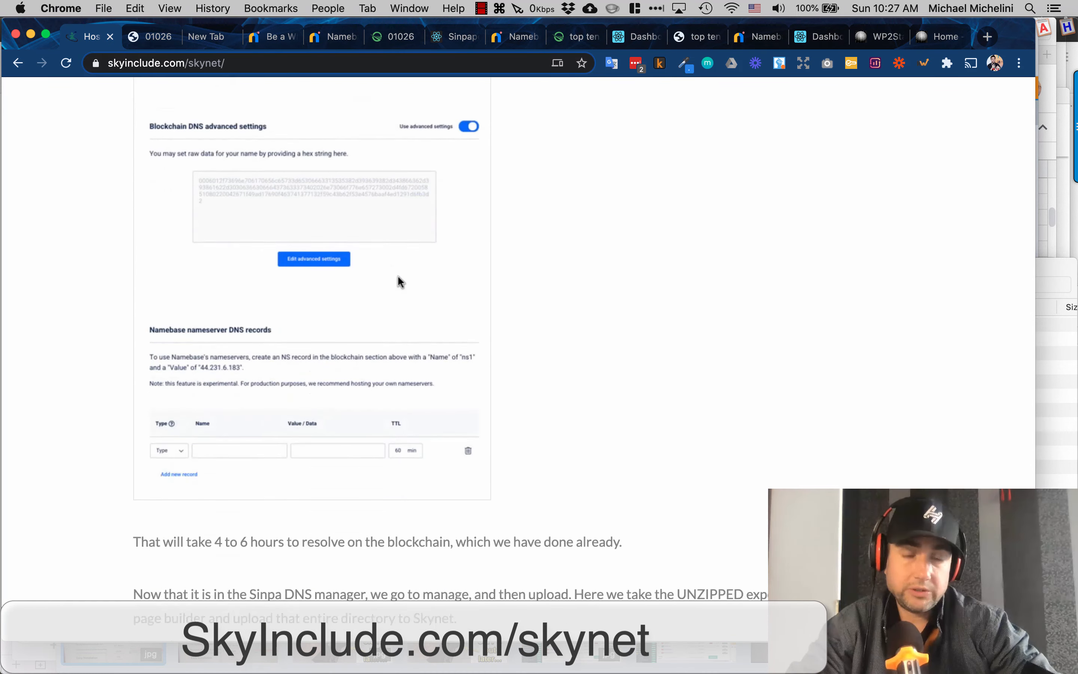
scroll(398, 274, "up", 5)
scroll(398, 274, "up", 8)
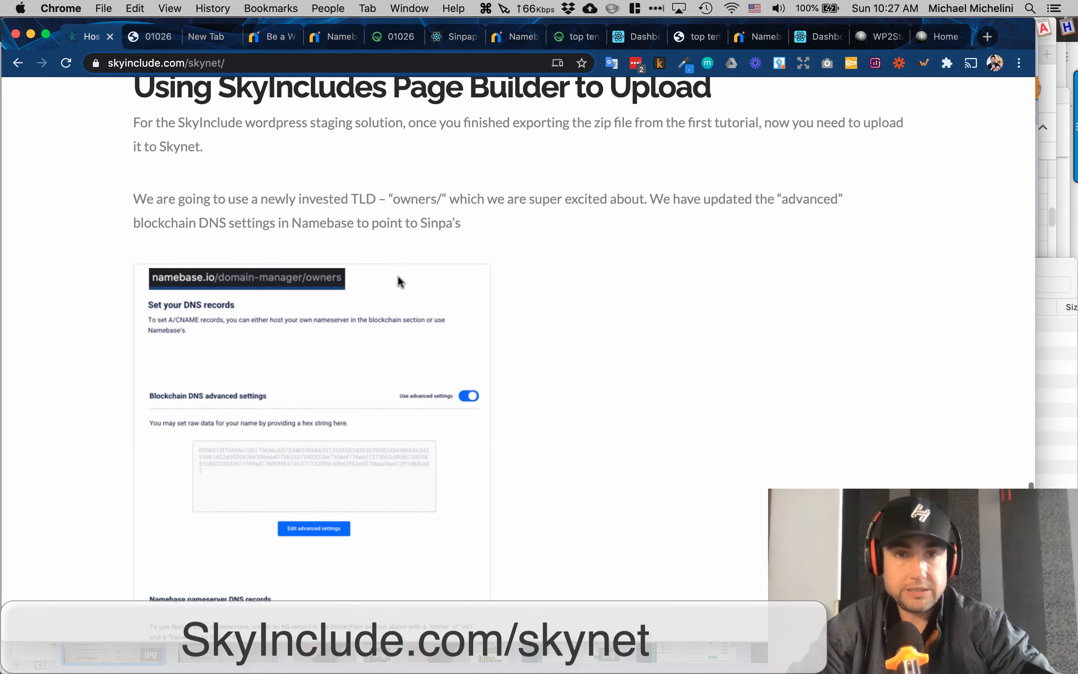
scroll(398, 278, "down", 2)
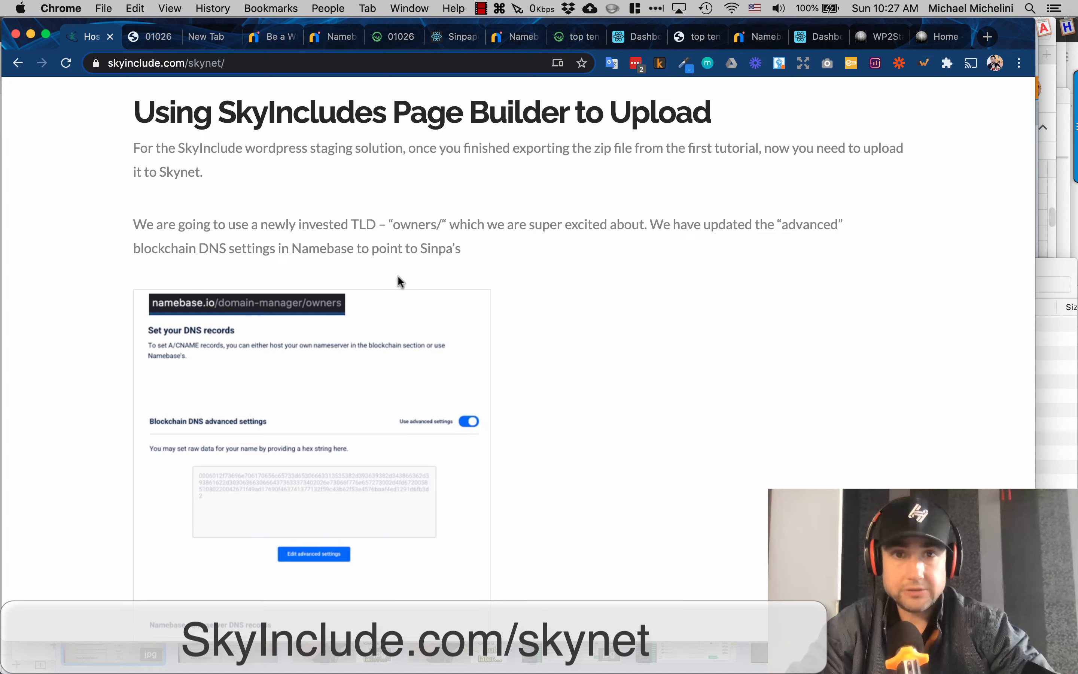
scroll(398, 277, "down", 10)
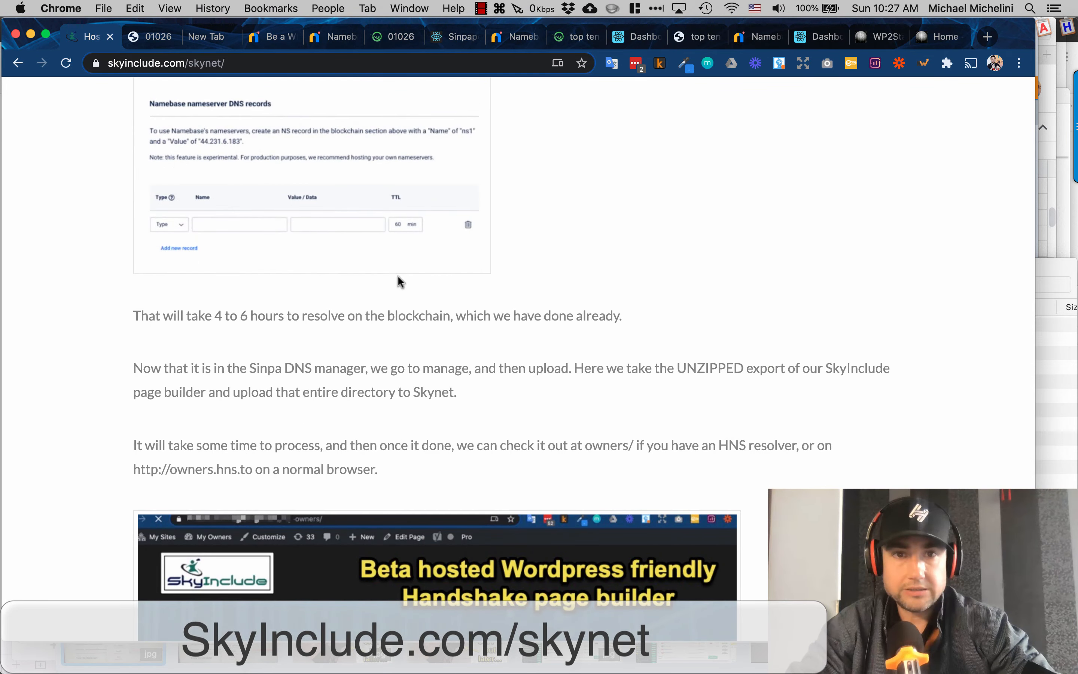
scroll(398, 275, "up", 4)
scroll(397, 275, "down", 4)
scroll(397, 274, "down", 6)
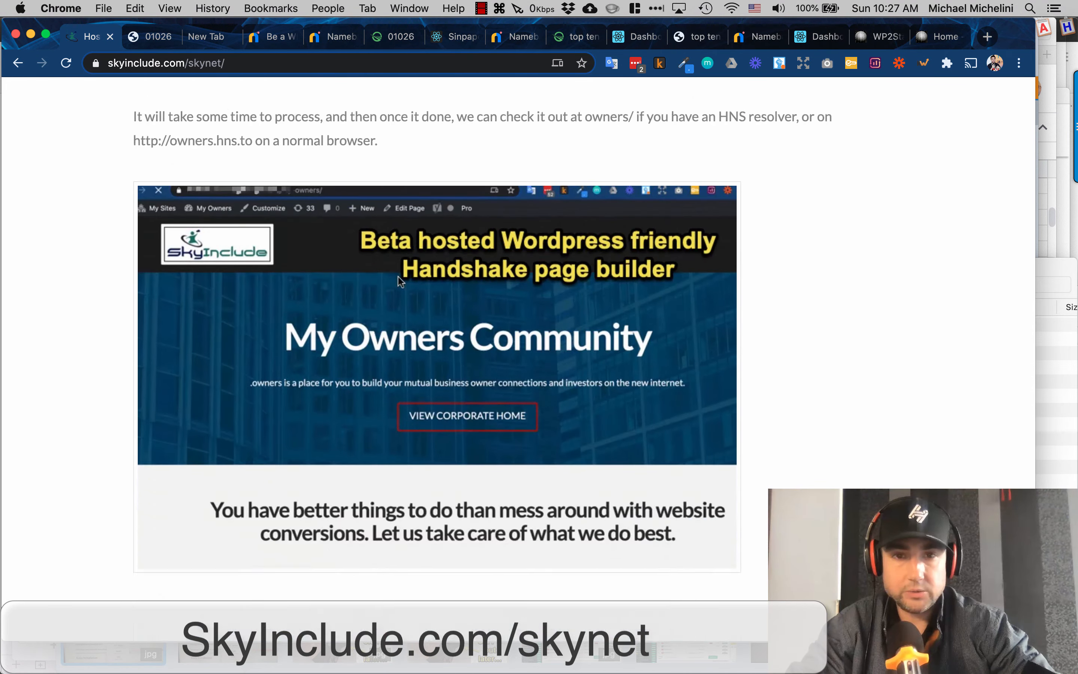
scroll(397, 277, "up", 4)
Check the owners domain's Skylink redirect in Sinpapeles and the live owners.hns.to site, and return to the Skynet tutorial.
left_click(817, 37)
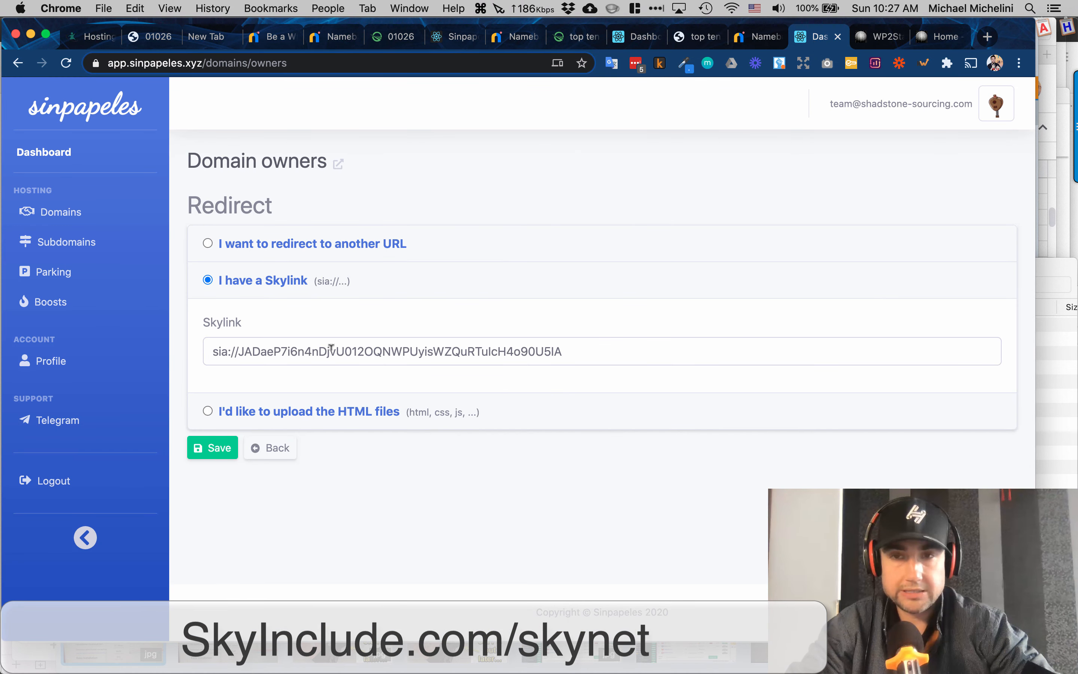
left_click(930, 38)
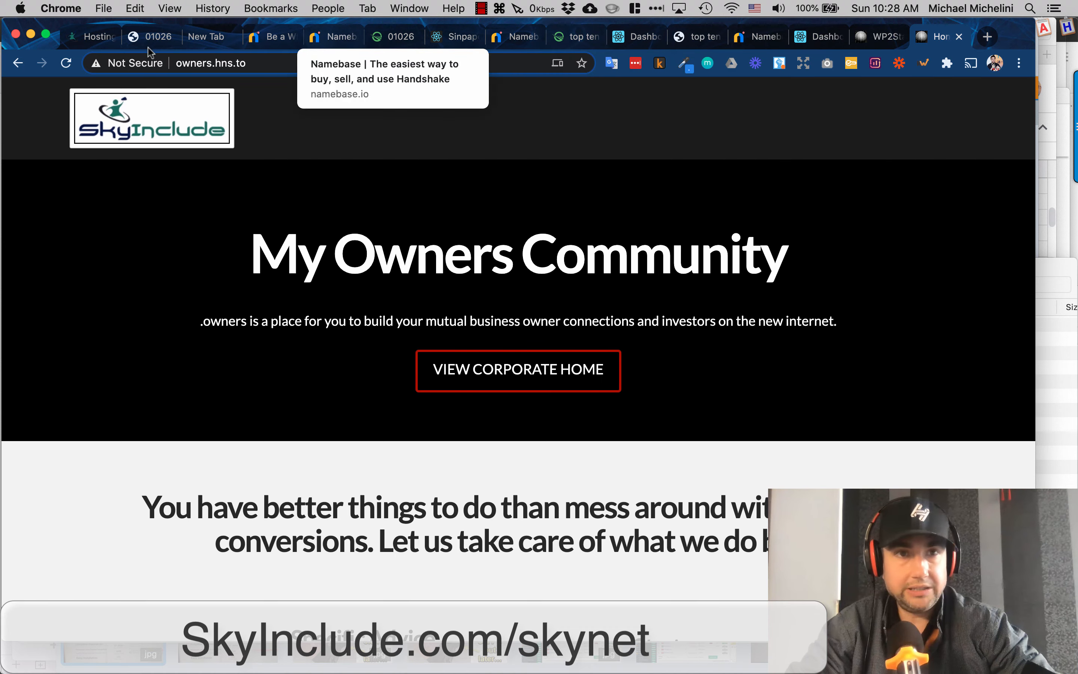
left_click(92, 40)
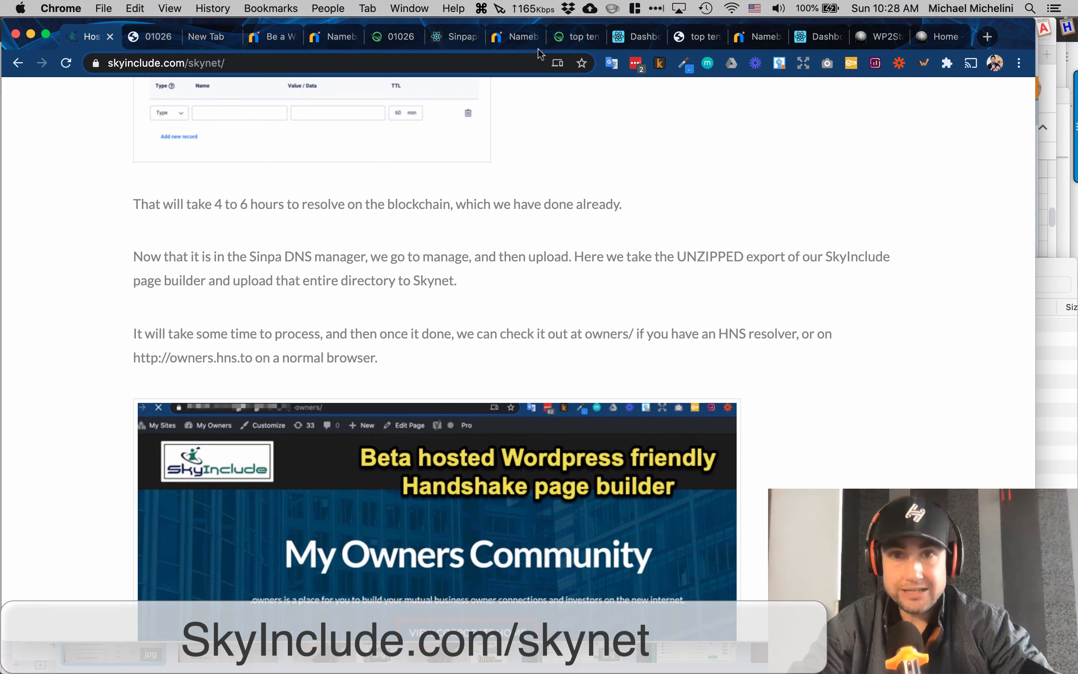
Revisit the top ten deals page on siasky.net, the live owners.hns.to site and the whitecollar domain's DNS records in Namebase.
left_click(560, 41)
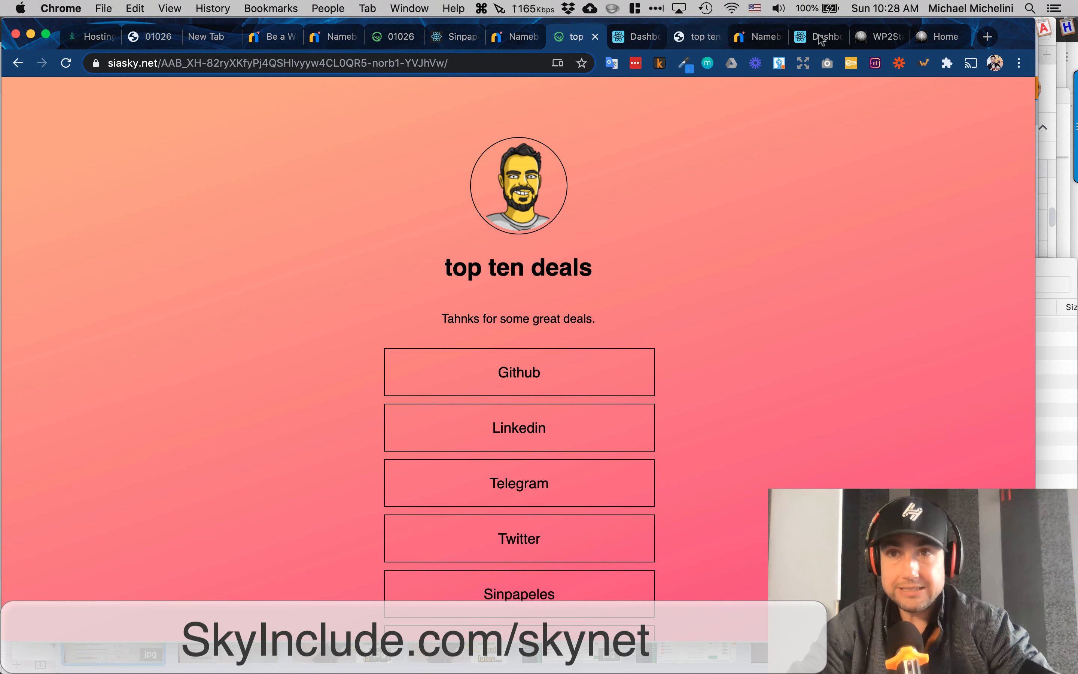
left_click(925, 40)
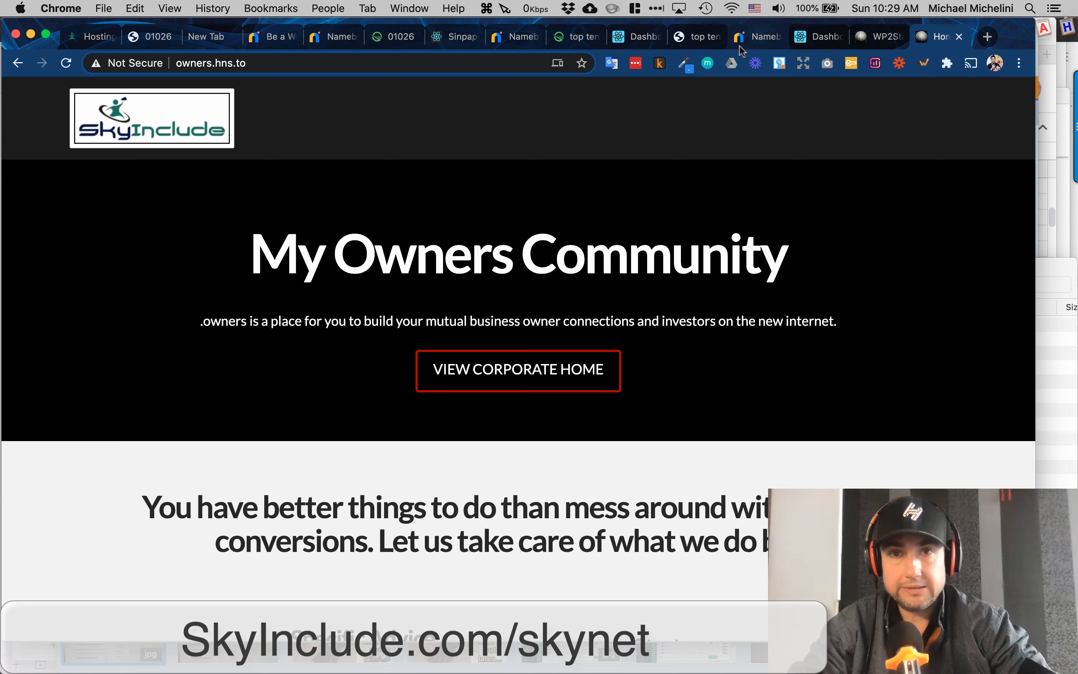
left_click(327, 46)
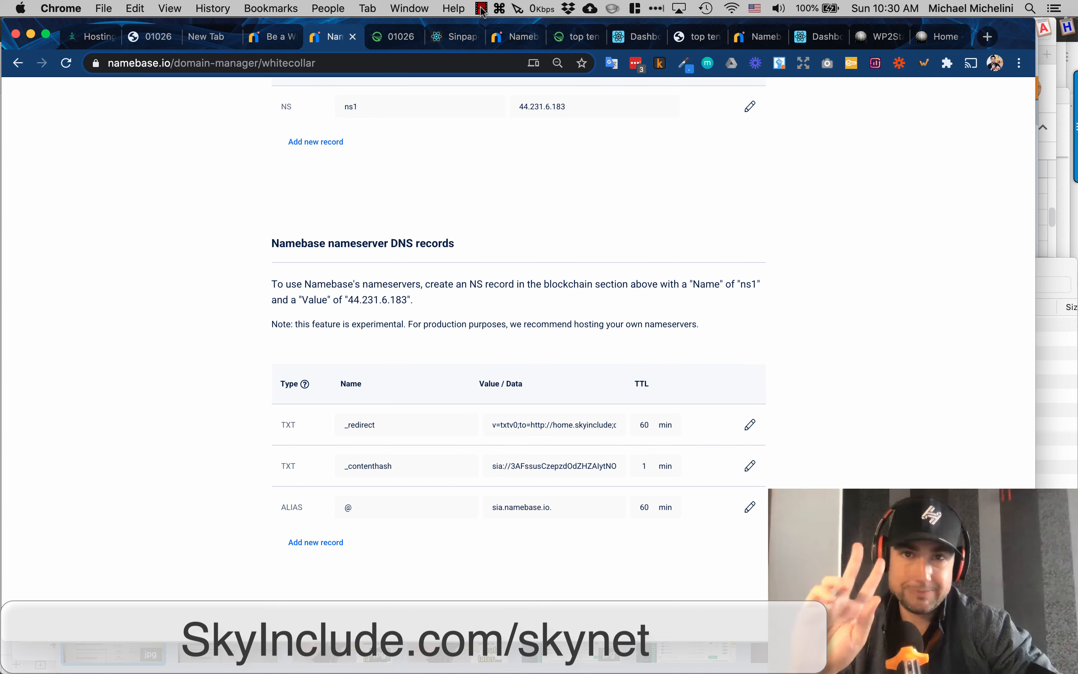
left_click(481, 9)
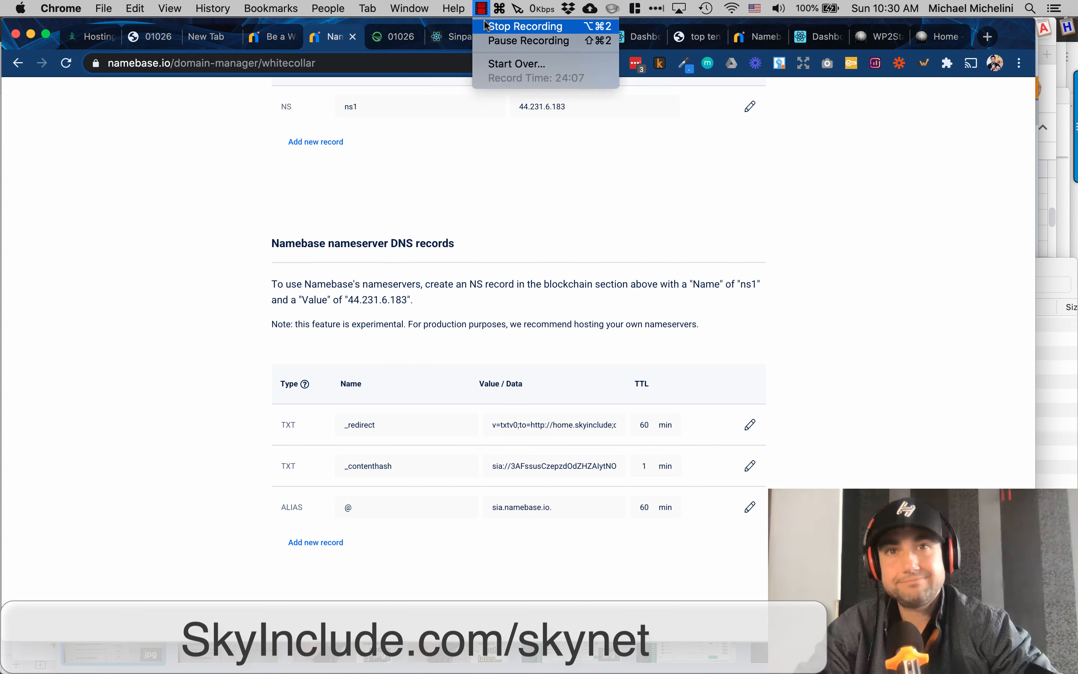